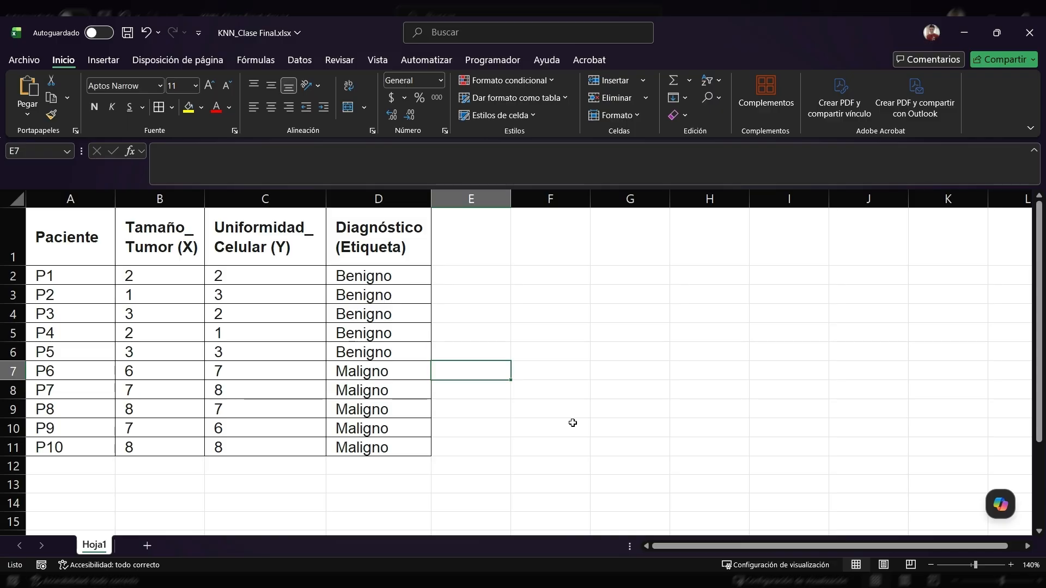
Examine the patient table's patient list, the tumor size and cell uniformity headings, and the benign and malignant diagnosis labels
click(53, 297)
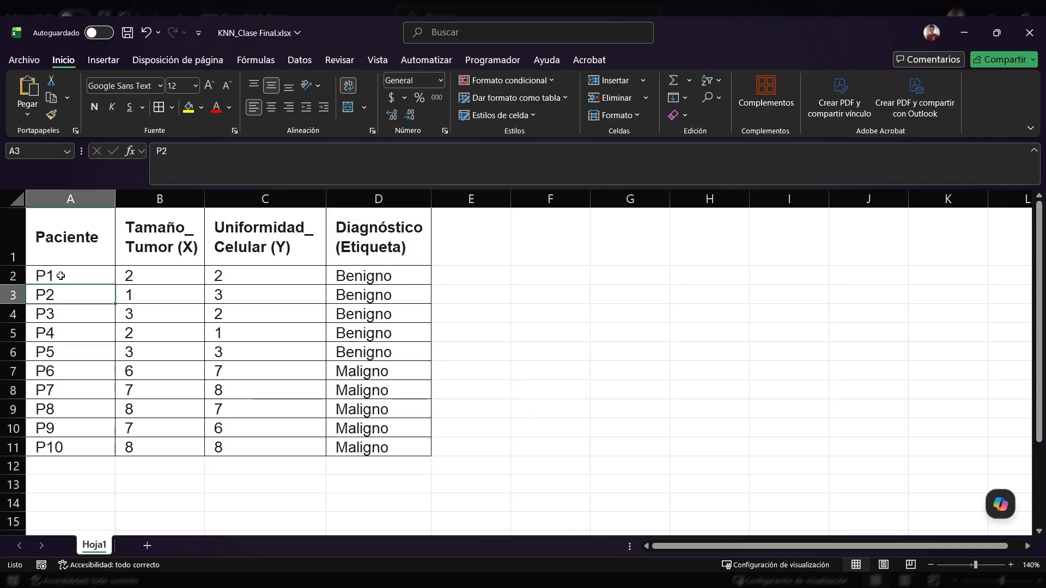
drag(61, 276, 67, 447)
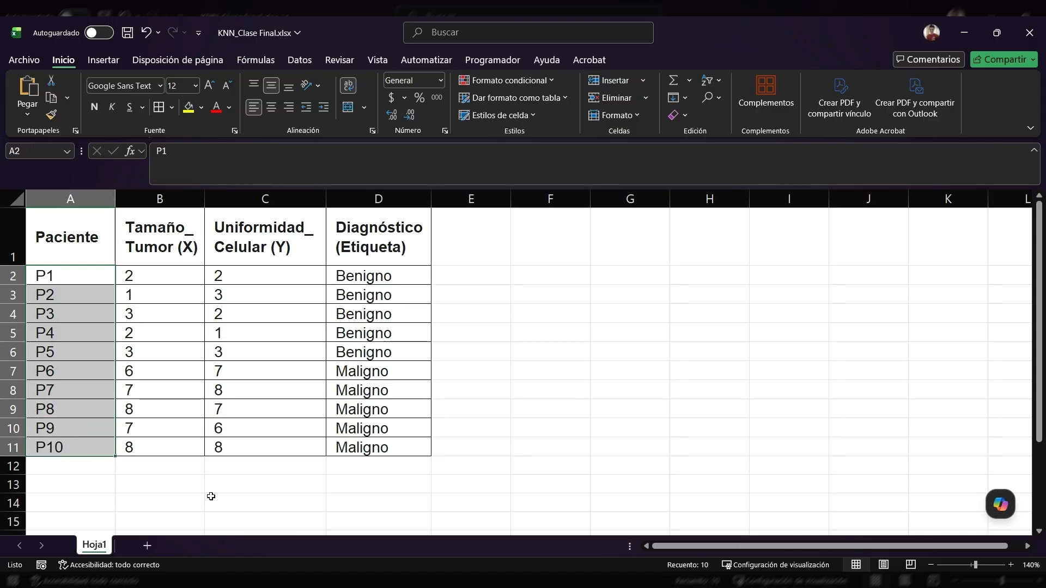
drag(172, 243, 270, 243)
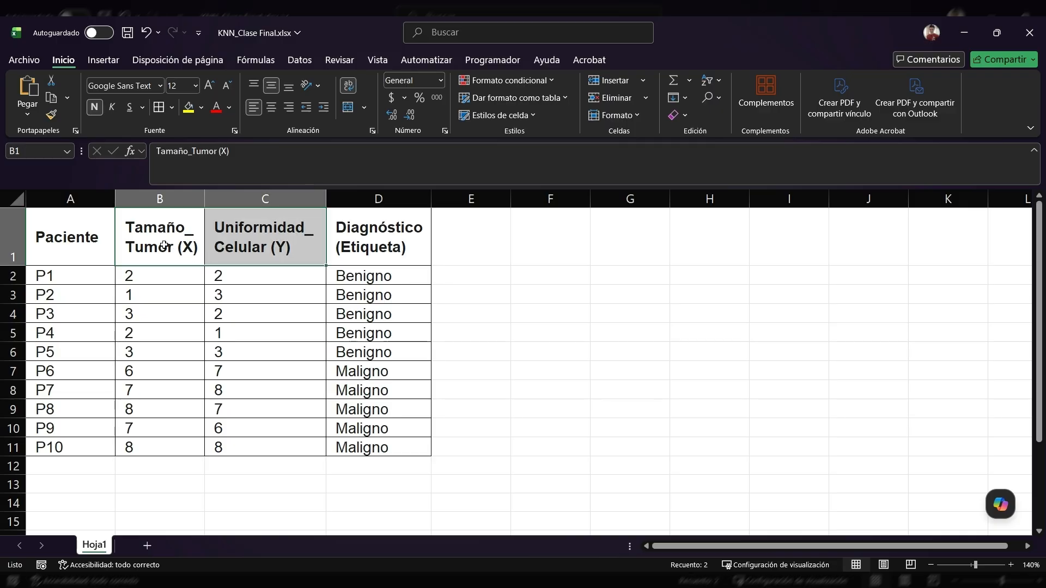
click(285, 243)
click(385, 240)
drag(367, 276, 370, 444)
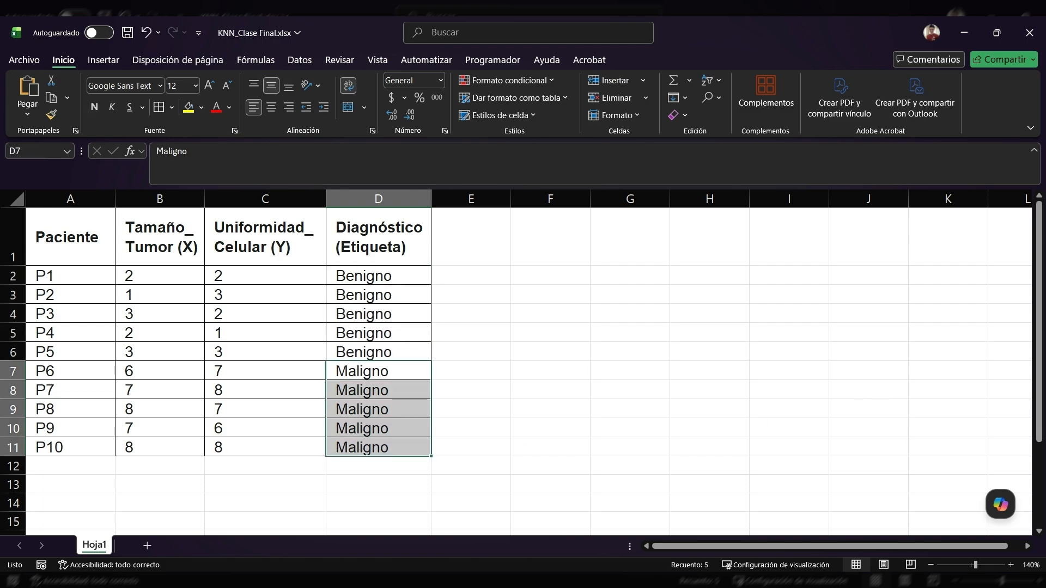
key(alt+Tab)
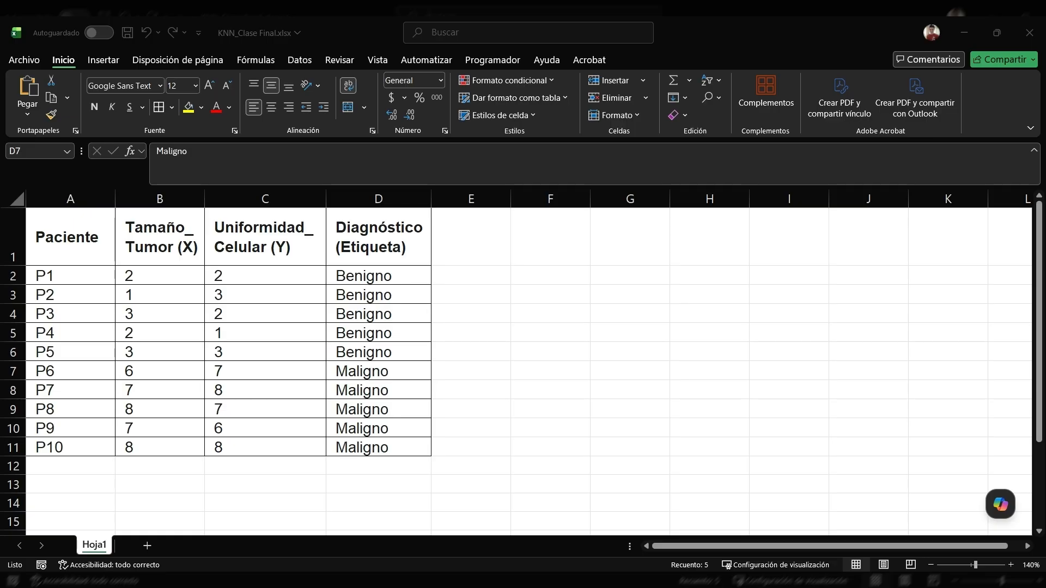
Add patient P11 in row 12 with tumor size 5, cell uniformity 4 and diagnosis ?????
click(75, 467)
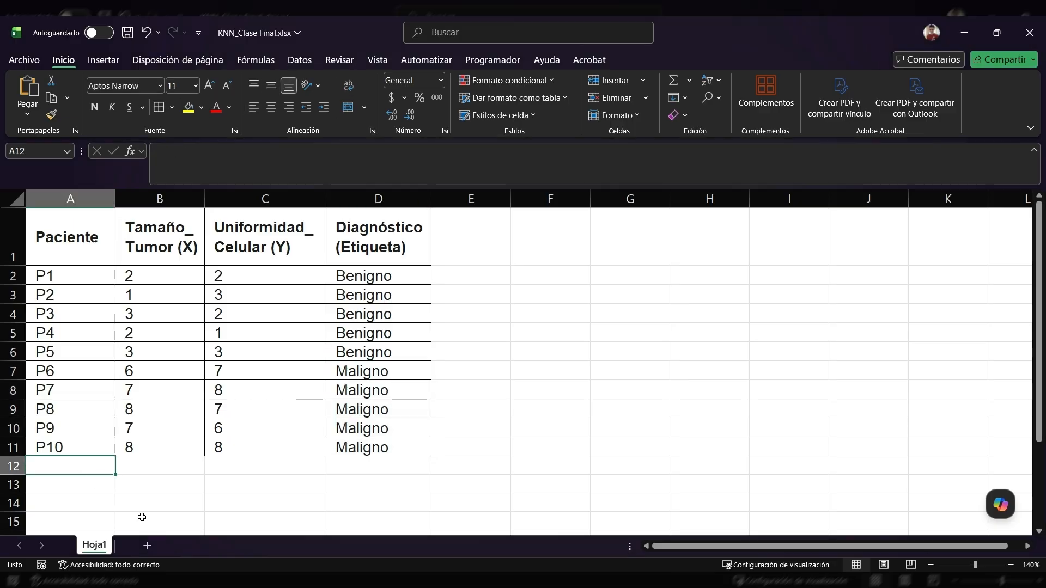
text(P11)
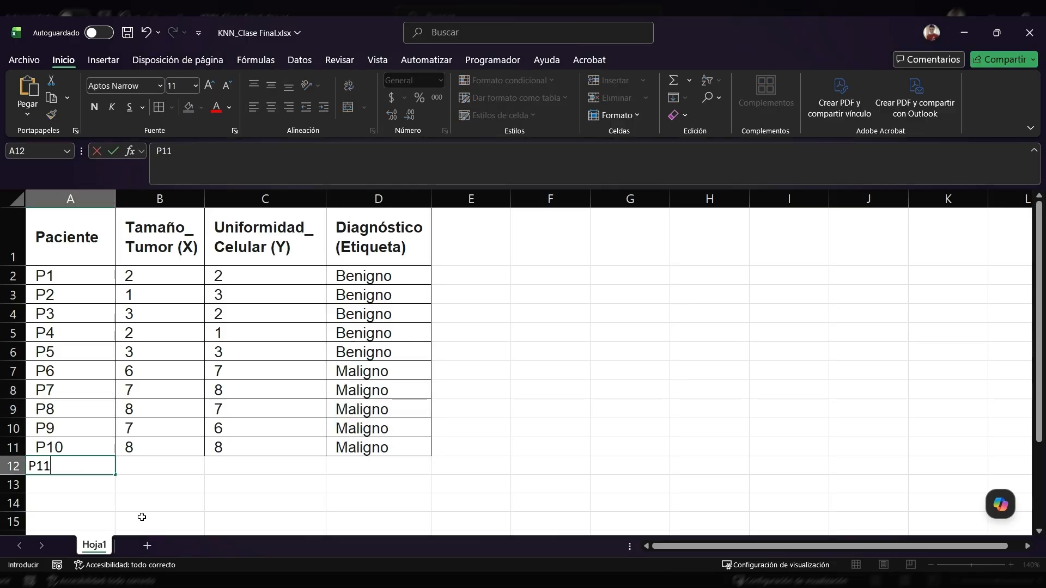
key(Tab)
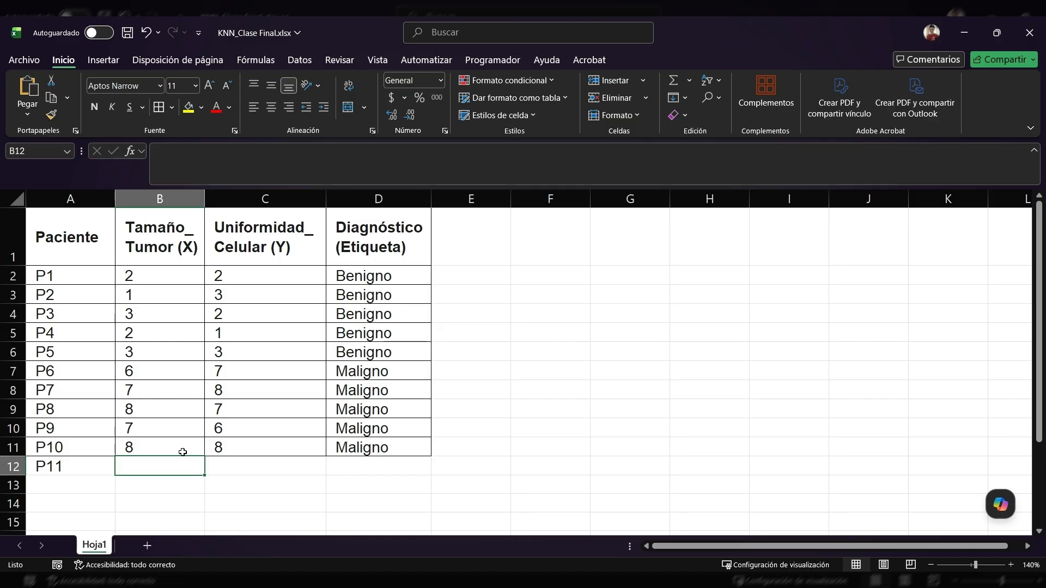
text(5)
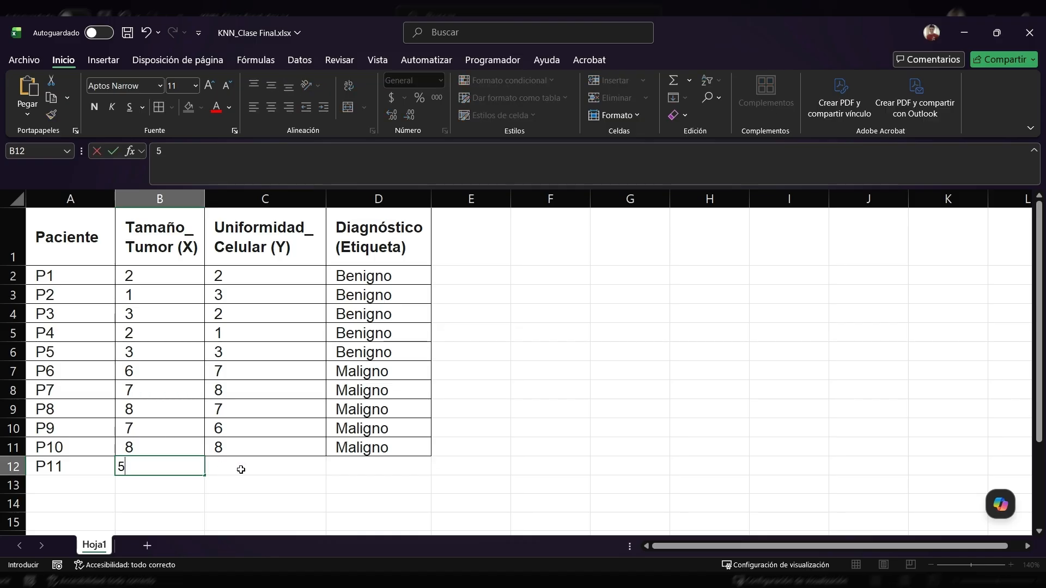
click(241, 468)
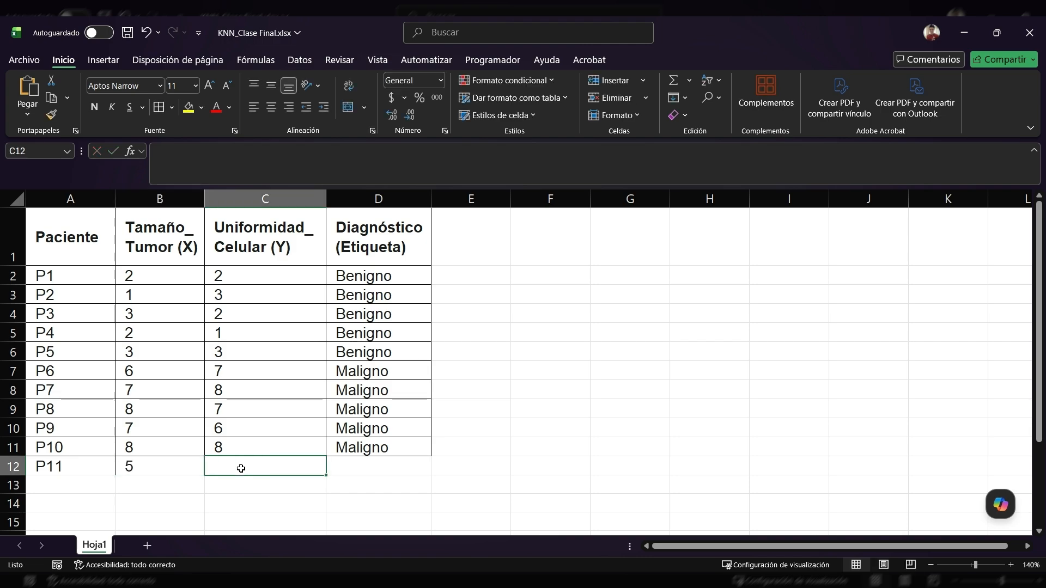
text(4)
click(345, 466)
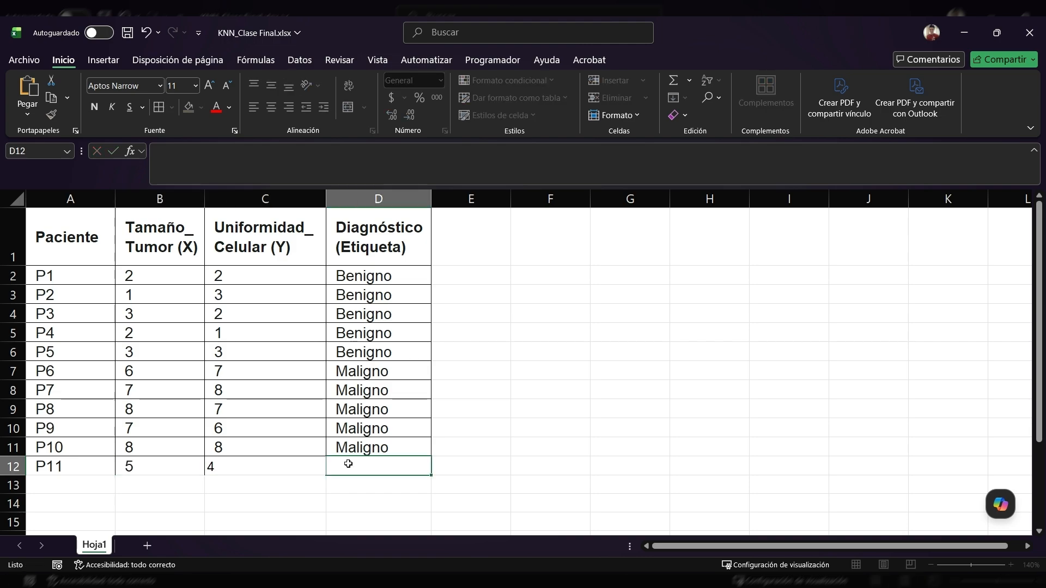
text(?????)
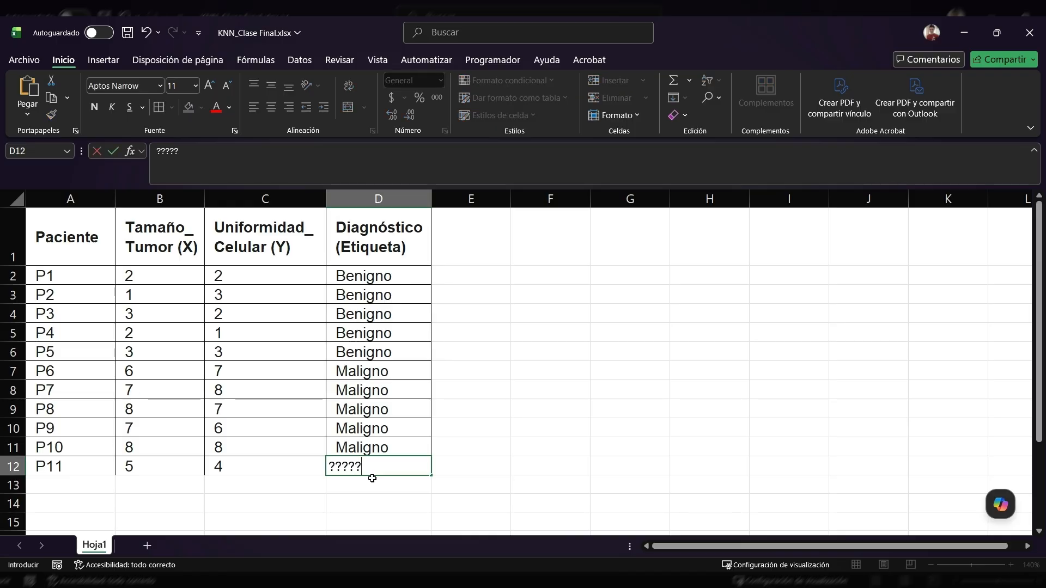
click(372, 478)
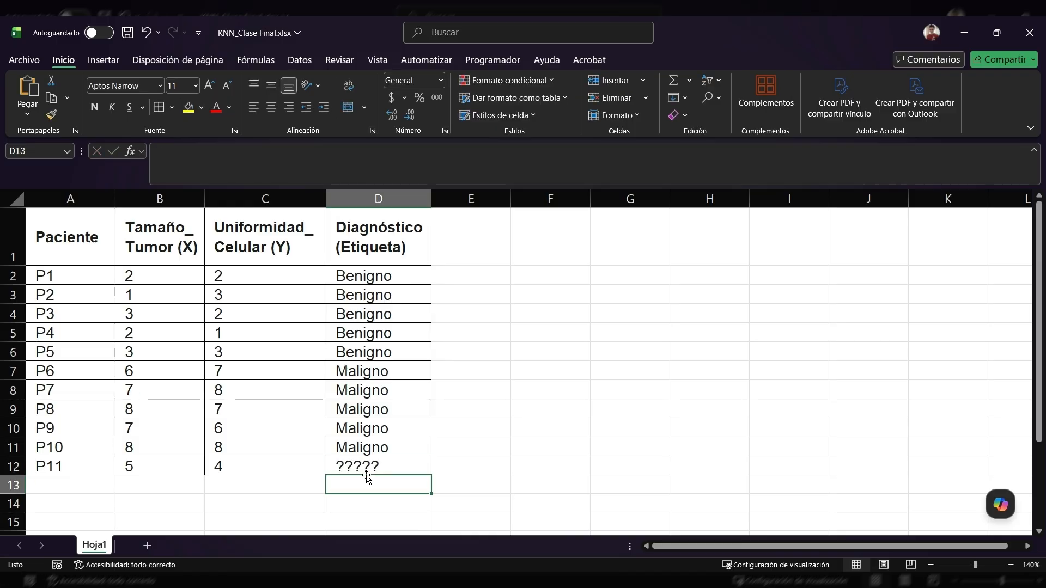
click(366, 470)
drag(377, 274, 86, 453)
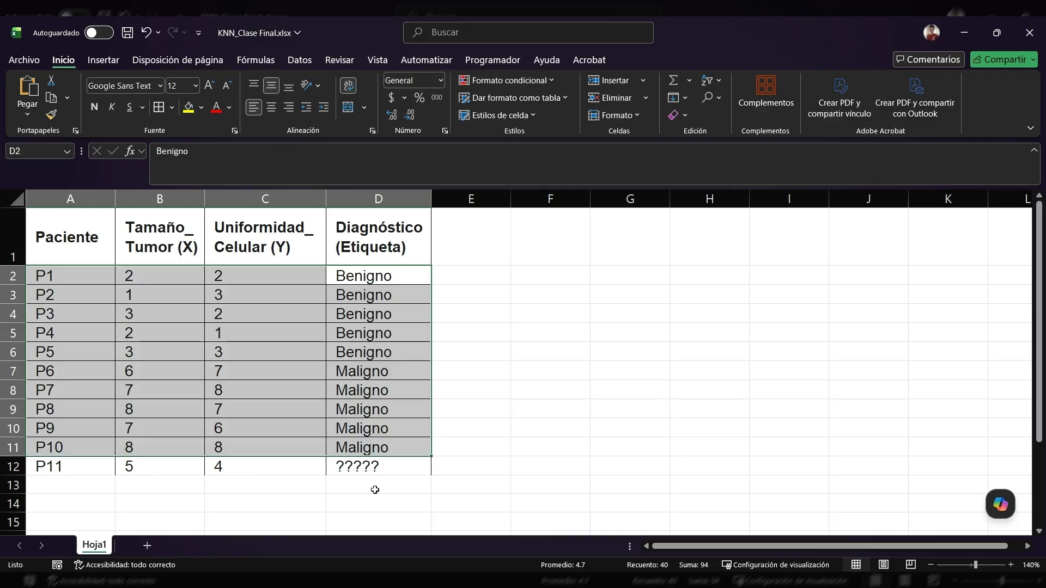
Paste the copied Euclidean distance formula image and place it beside the table, across columns H to K around rows 3 to 6
key(alt+Tab)
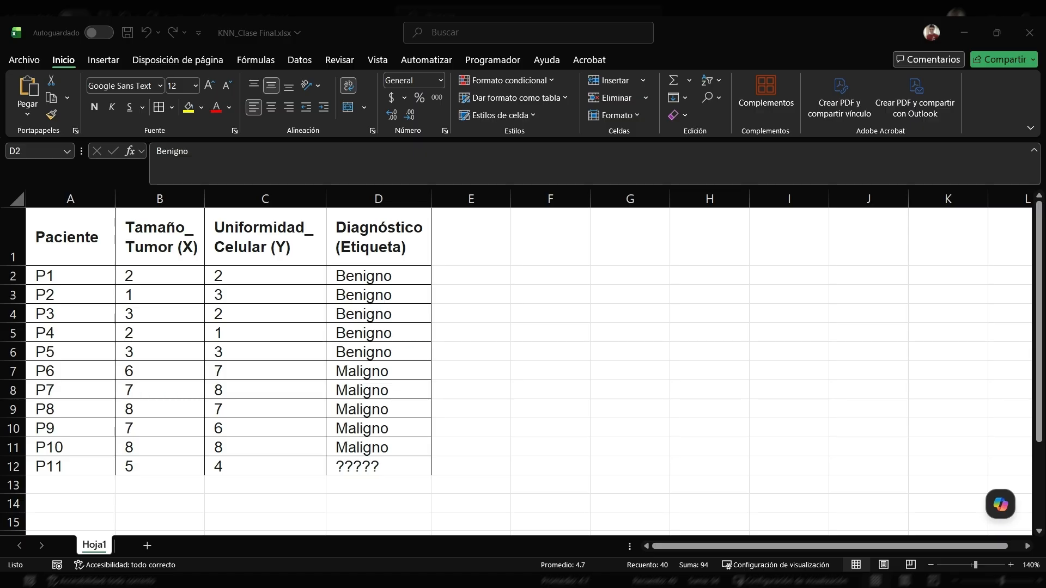
key(alt+Tab)
click(551, 282)
key(ctrl+v)
drag(618, 307, 775, 327)
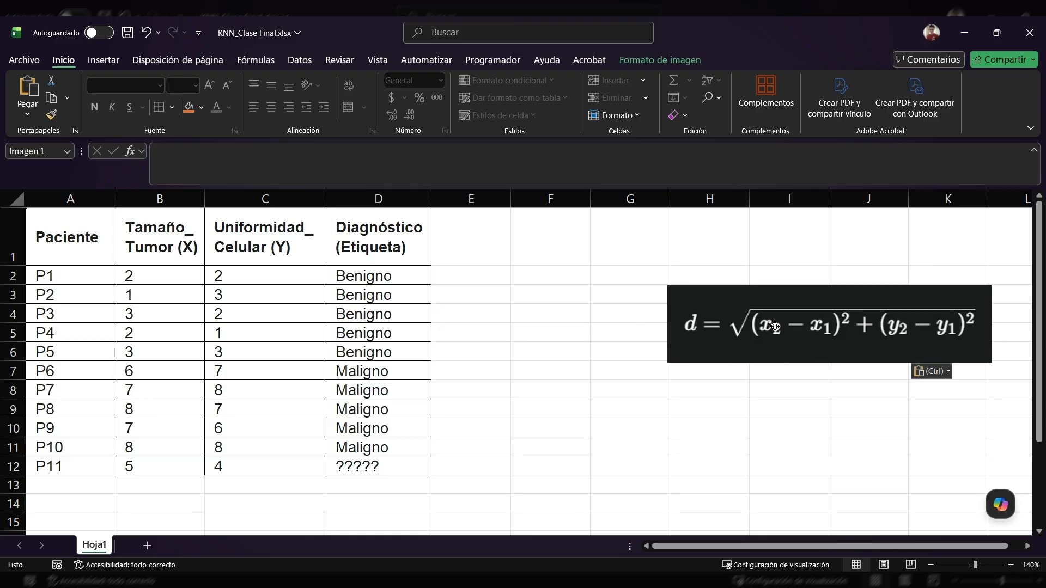
key(Escape)
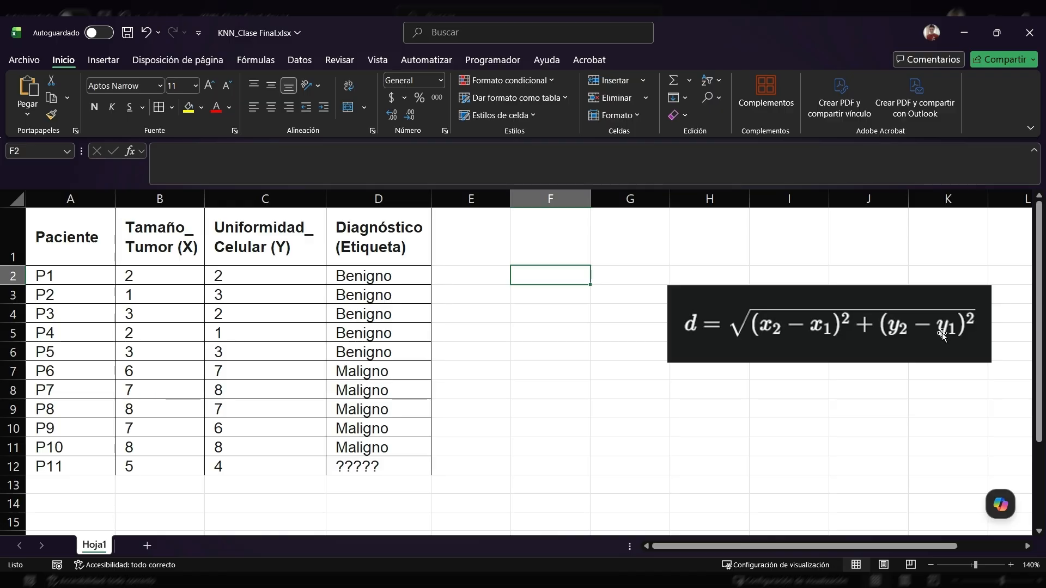
Examine the P11 row, the distance formula image and the size and uniformity values of patients P1 to P5
click(148, 483)
drag(81, 465, 360, 472)
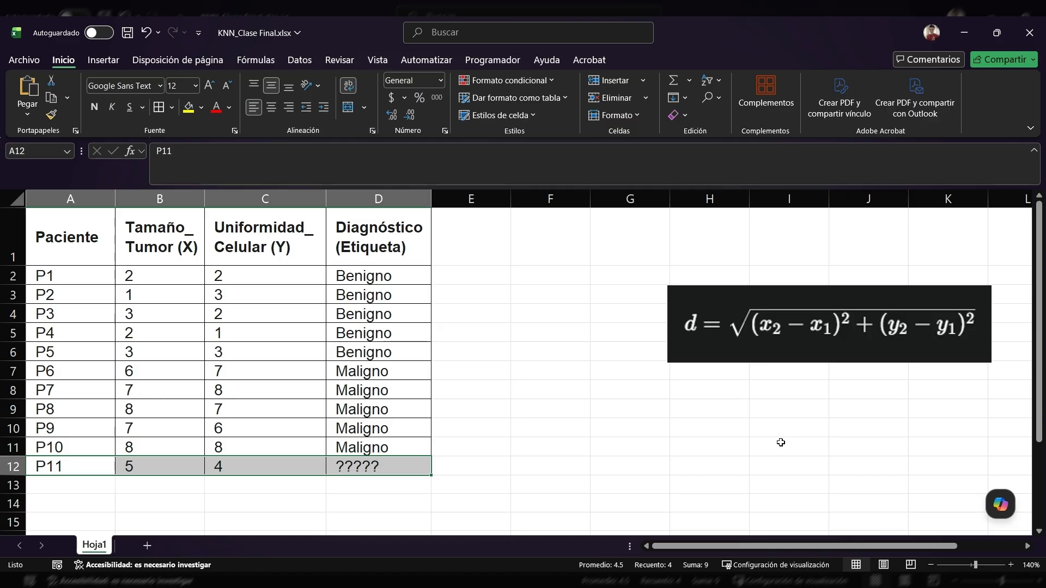
click(775, 328)
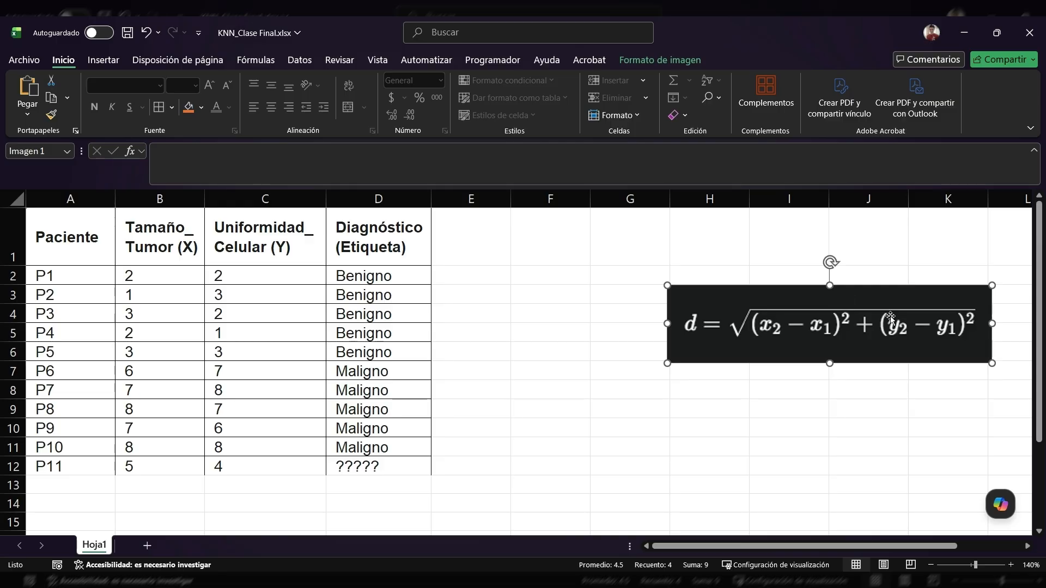
click(122, 281)
drag(61, 276, 258, 278)
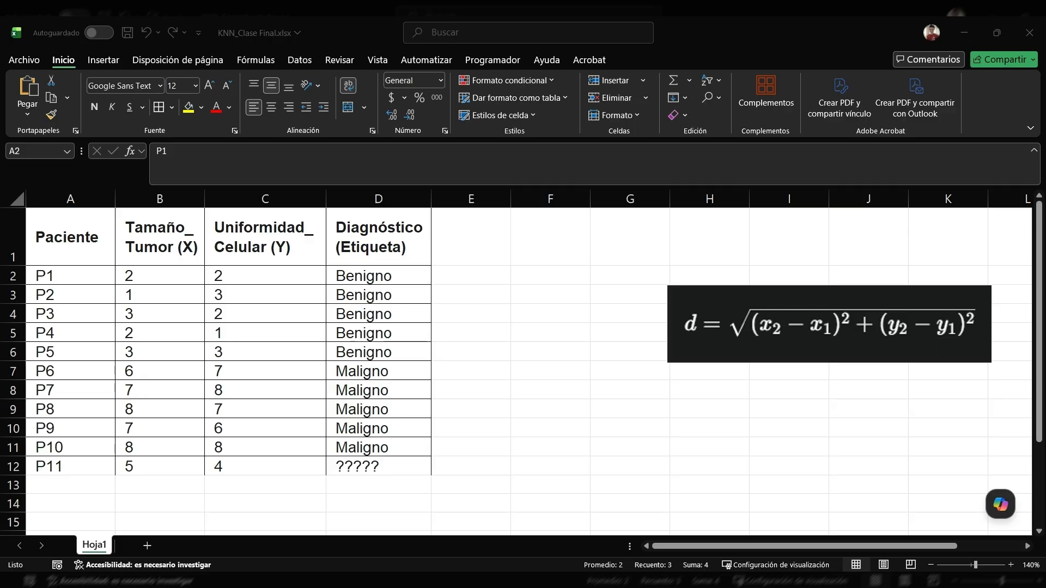
click(356, 462)
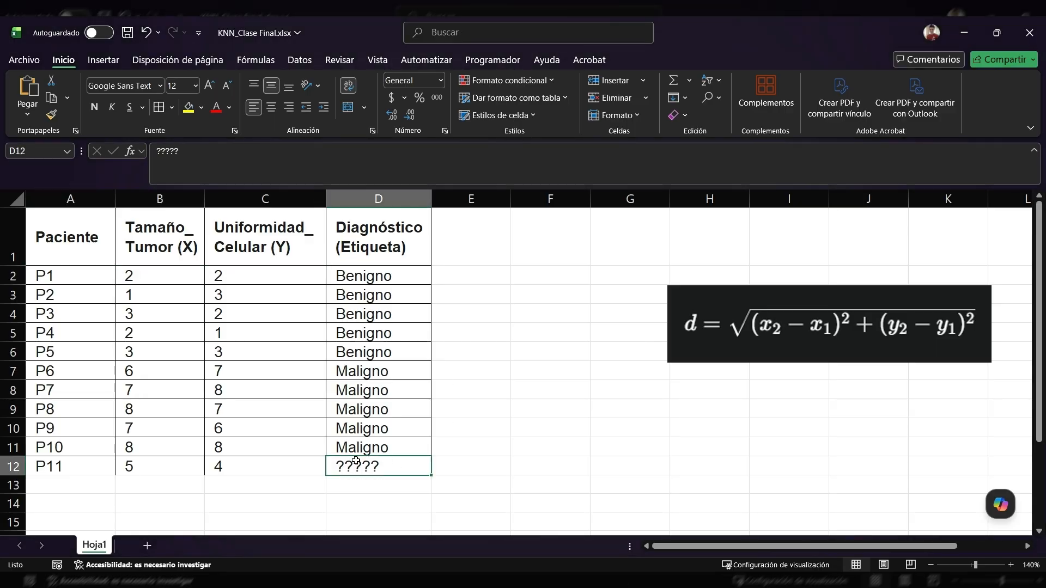
drag(77, 270, 247, 273)
click(110, 300)
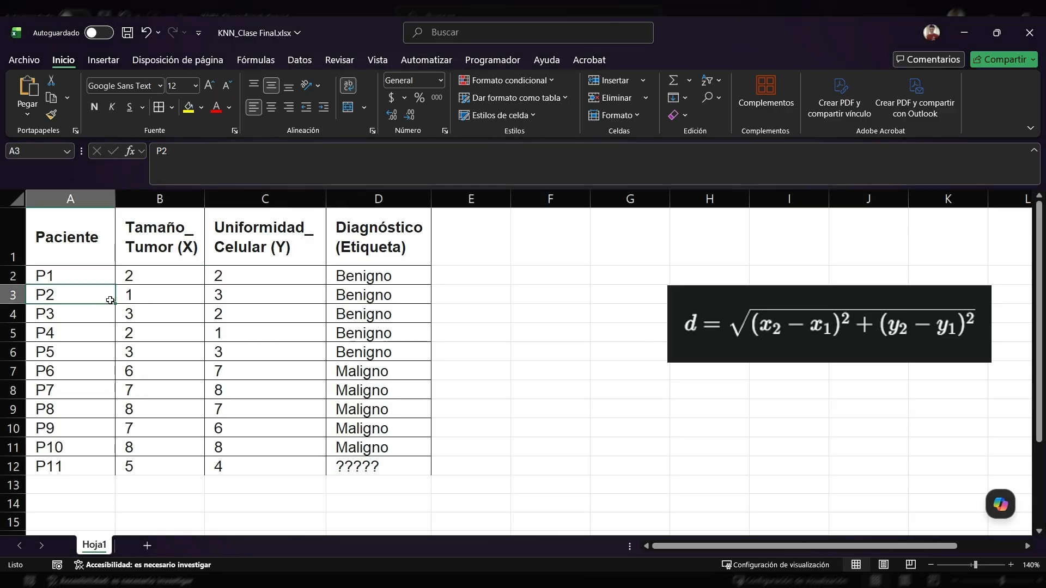
drag(110, 301, 251, 314)
drag(88, 334, 229, 335)
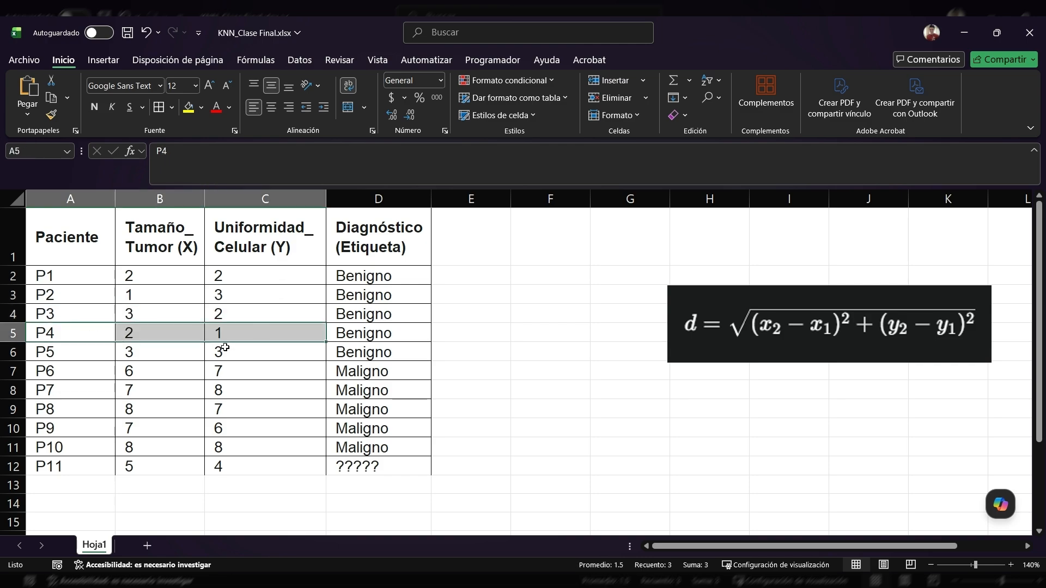
drag(98, 354, 222, 360)
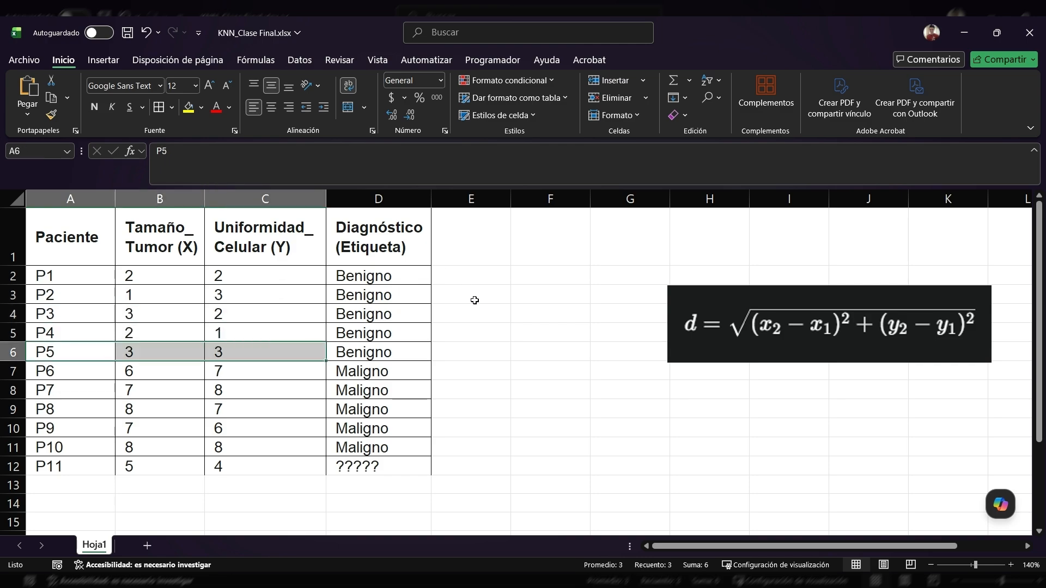
drag(160, 470, 264, 470)
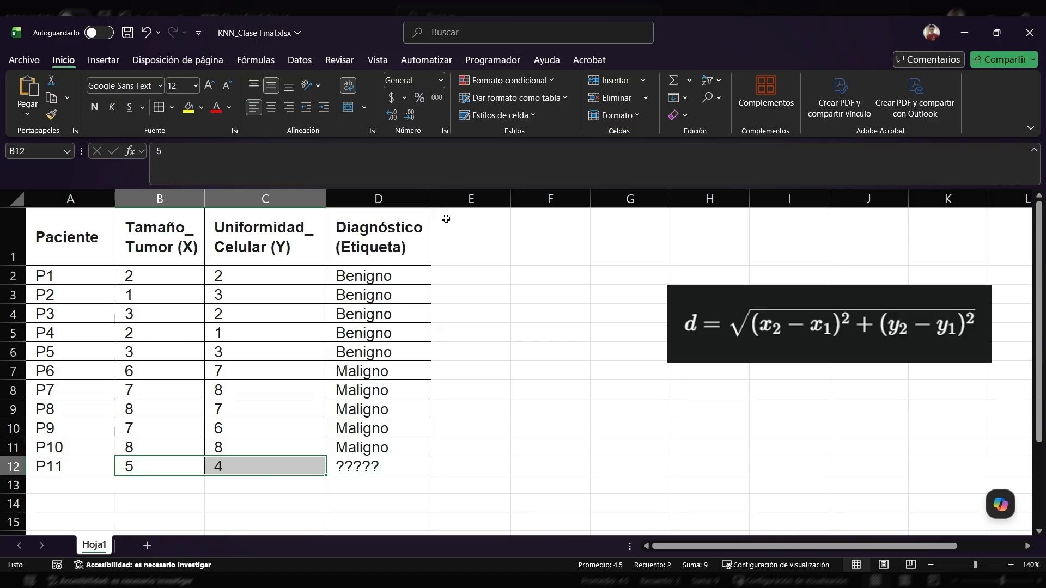
Add the column heading "Distancia P11" in cell E1
click(475, 253)
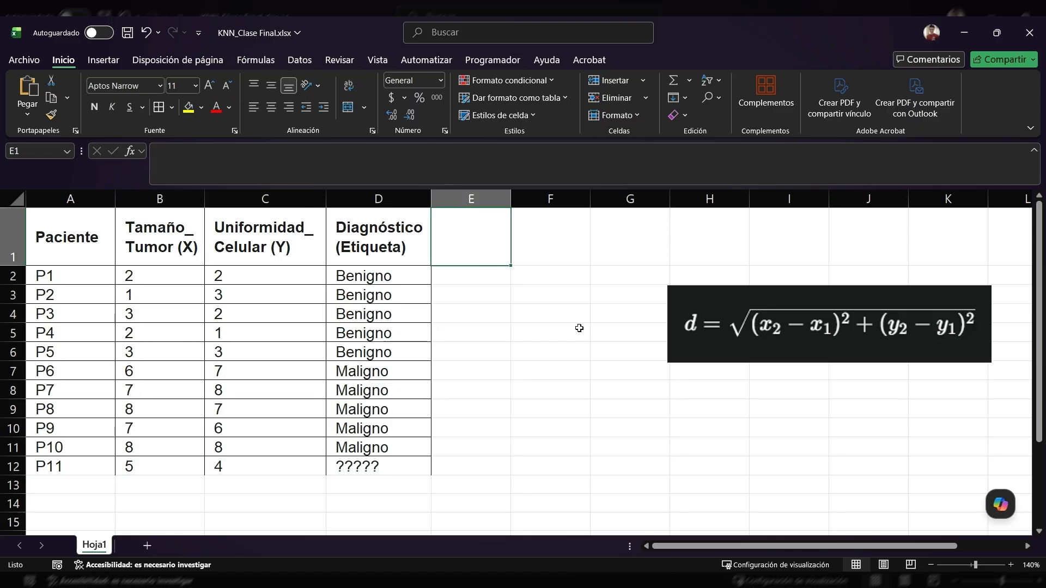
text(Distancia P)
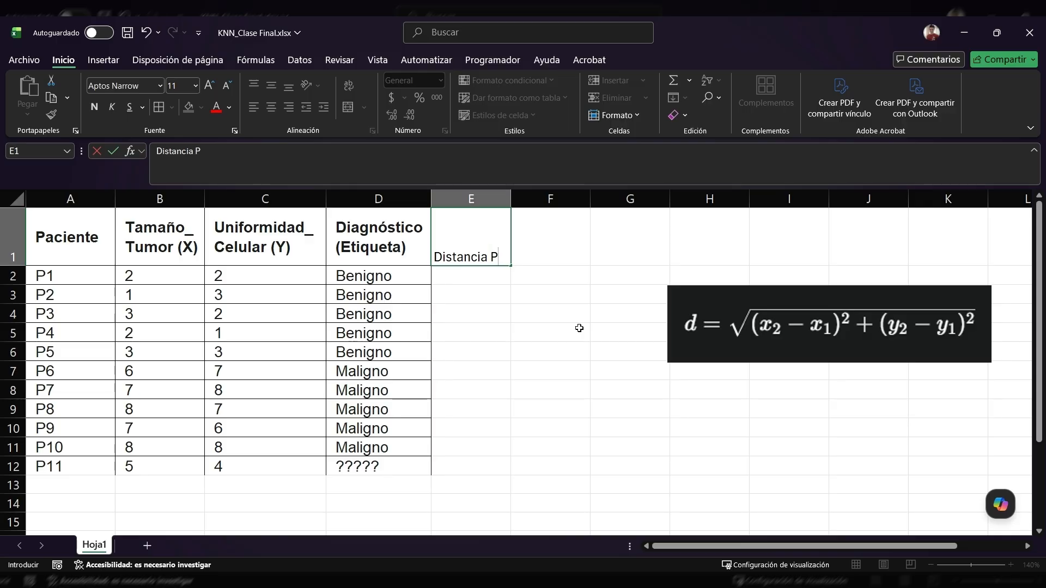
text(11)
key(Return)
click(467, 277)
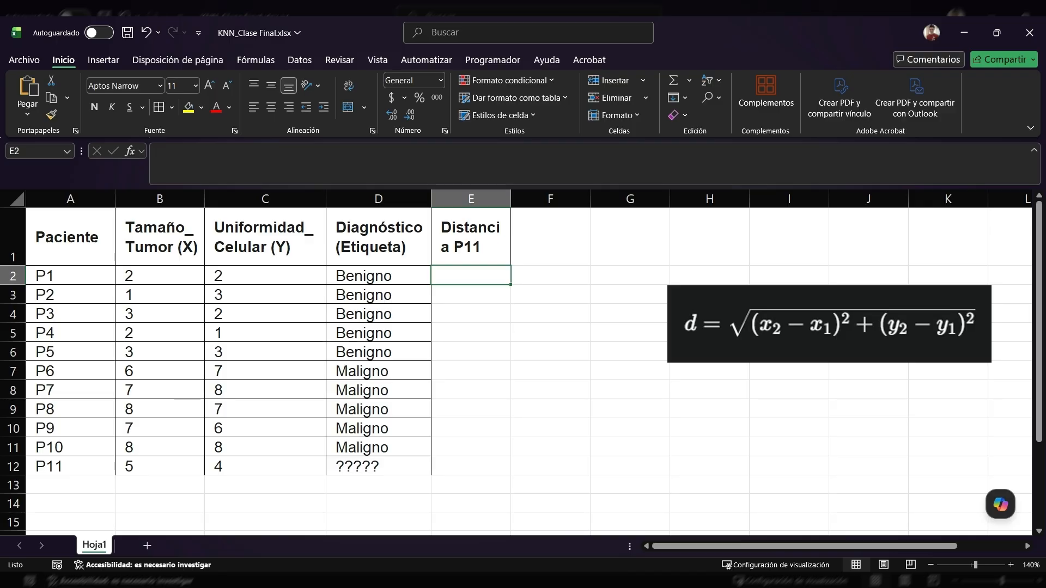
key(alt+Tab)
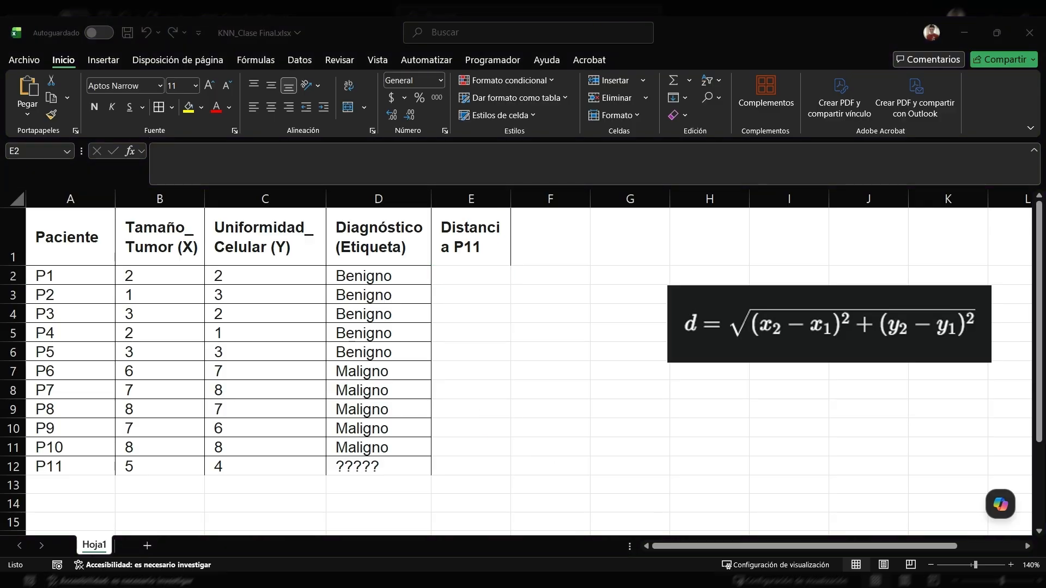
key(alt+Tab)
click(464, 311)
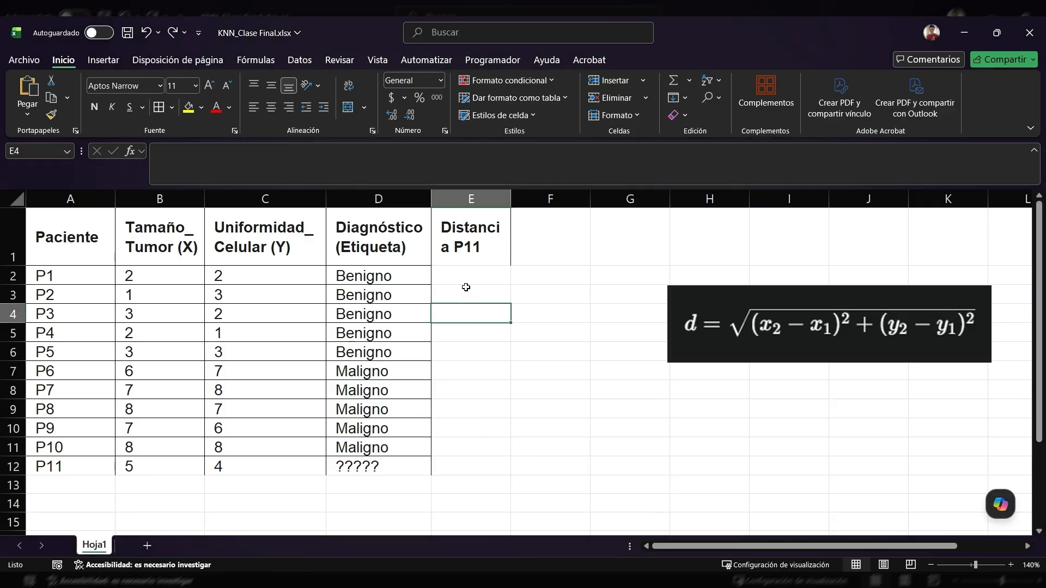
click(470, 250)
Start a RAIZ formula in cell E2 that subtracts P11's tumor size $B$12 from B2, keeping the P11 reference absolute
click(475, 276)
text(=)
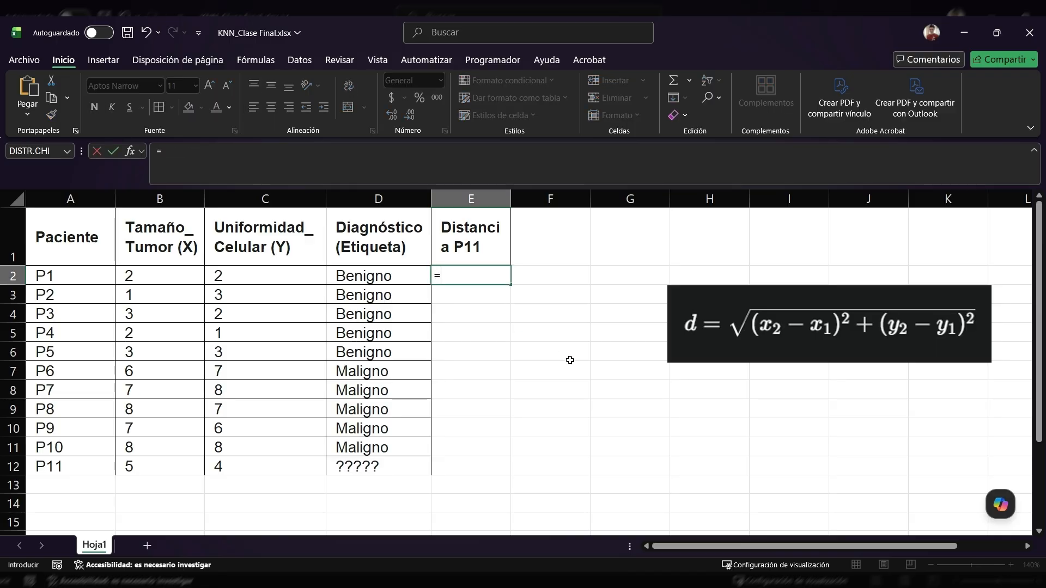
text(raiz()
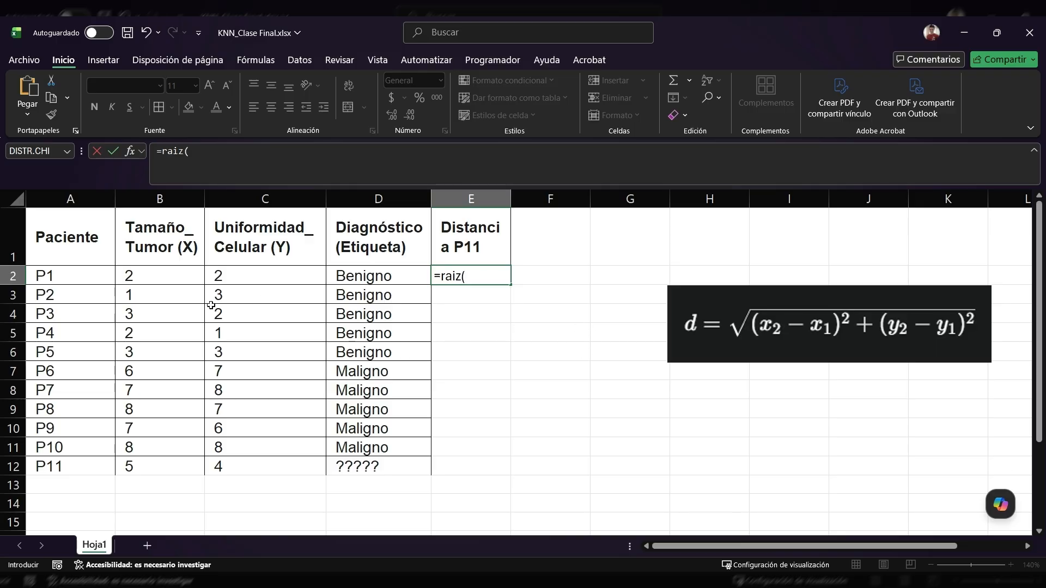
click(155, 278)
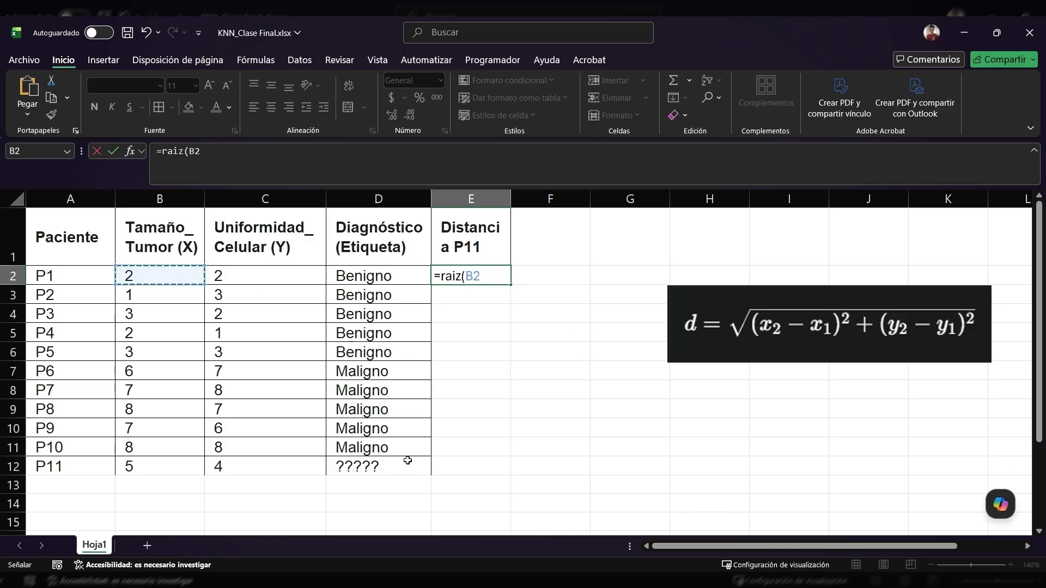
text(-)
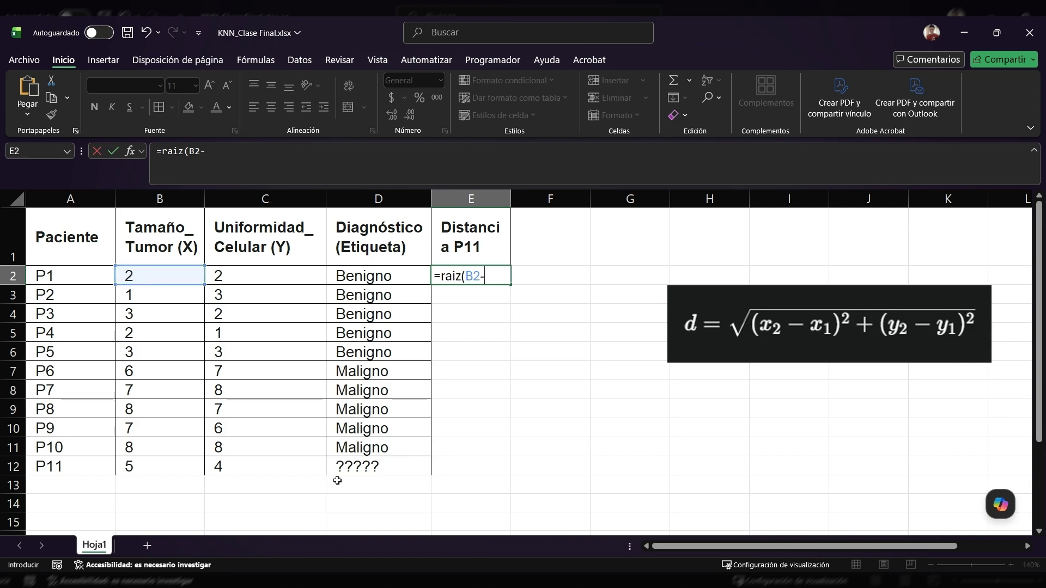
click(140, 467)
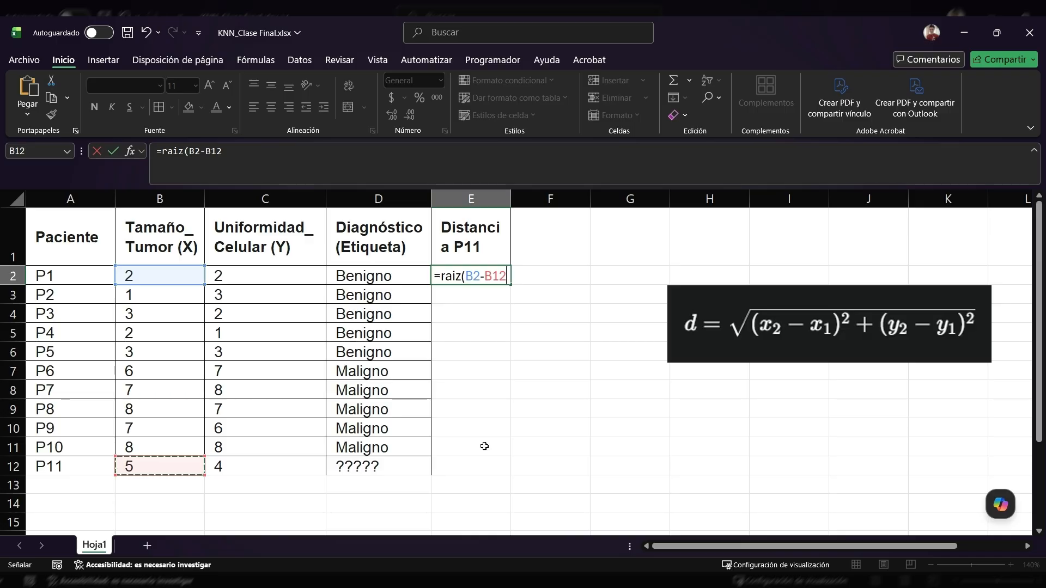
key(F4)
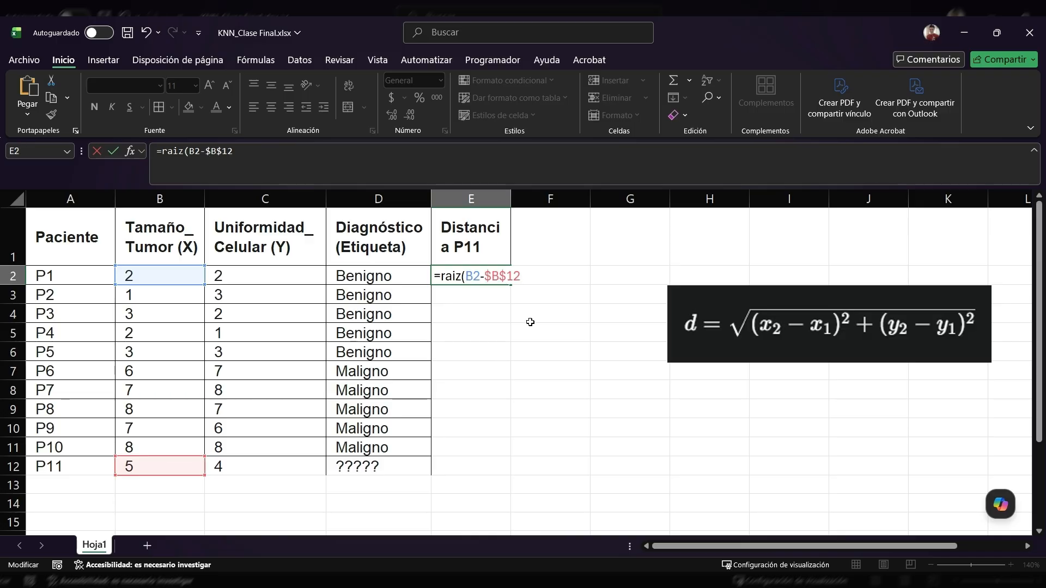
Enclose the B2-$B$12 difference in its own parentheses, square it and append a plus sign
key(Left)
key(Left)
key(Left)
key(Left)
key(Left)
key(Left)
key(Left)
key(Left)
text(()
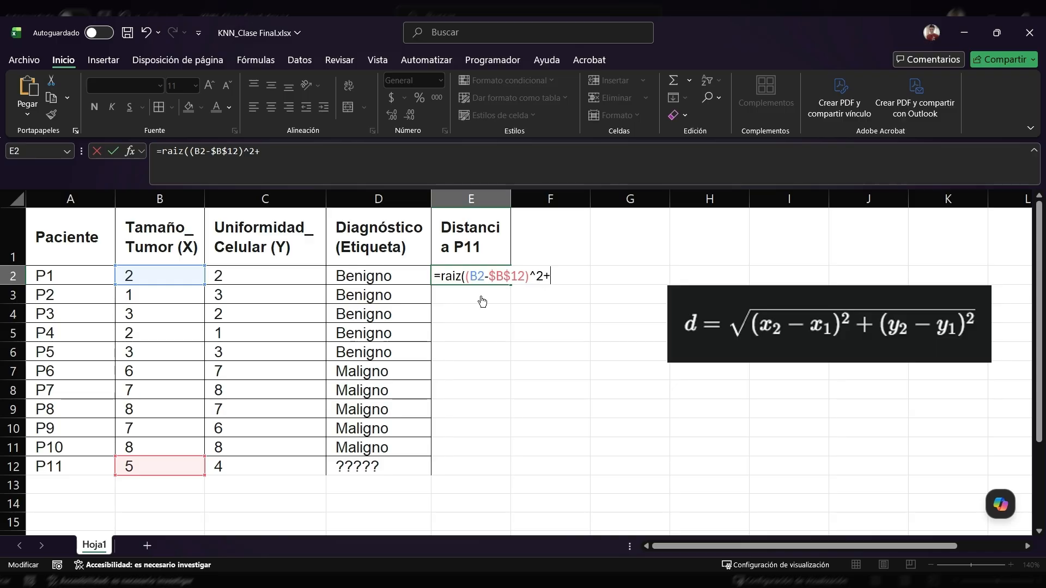
Add the uniformity term (C2-$C$12)^2 to the E2 formula, close the square root and enter the formula
click(273, 282)
click(296, 273)
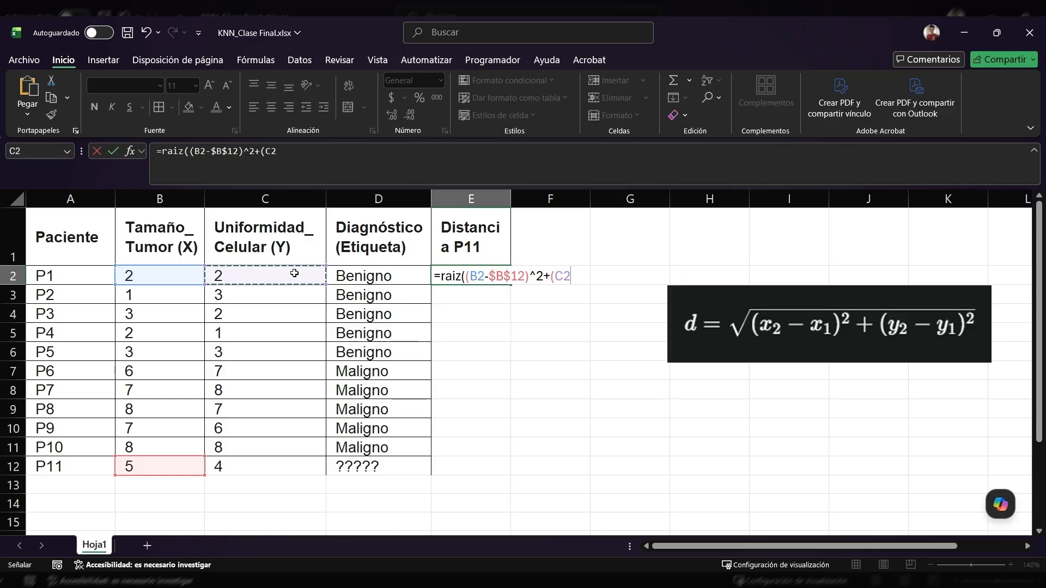
text(-)
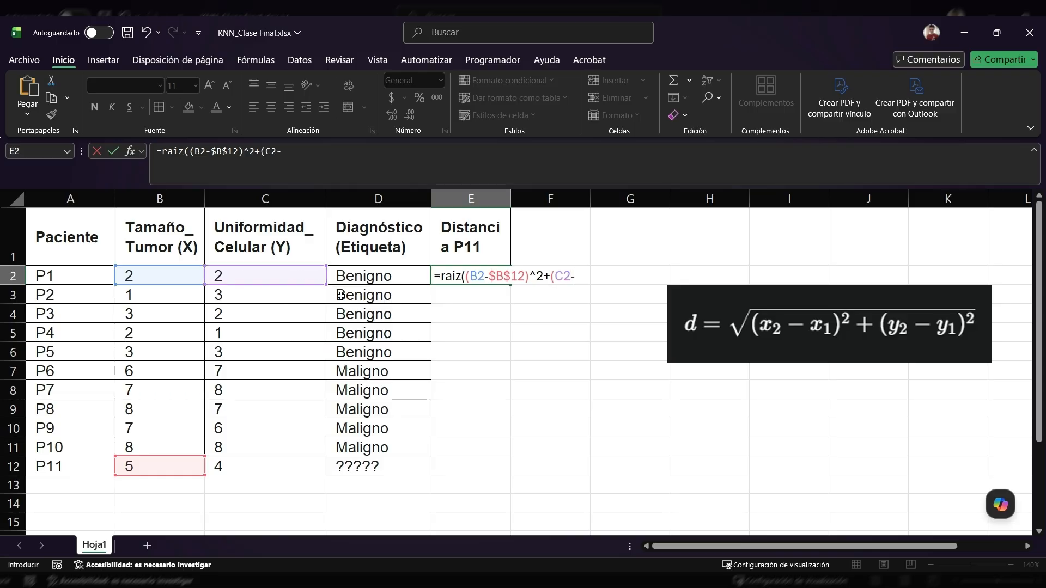
click(275, 468)
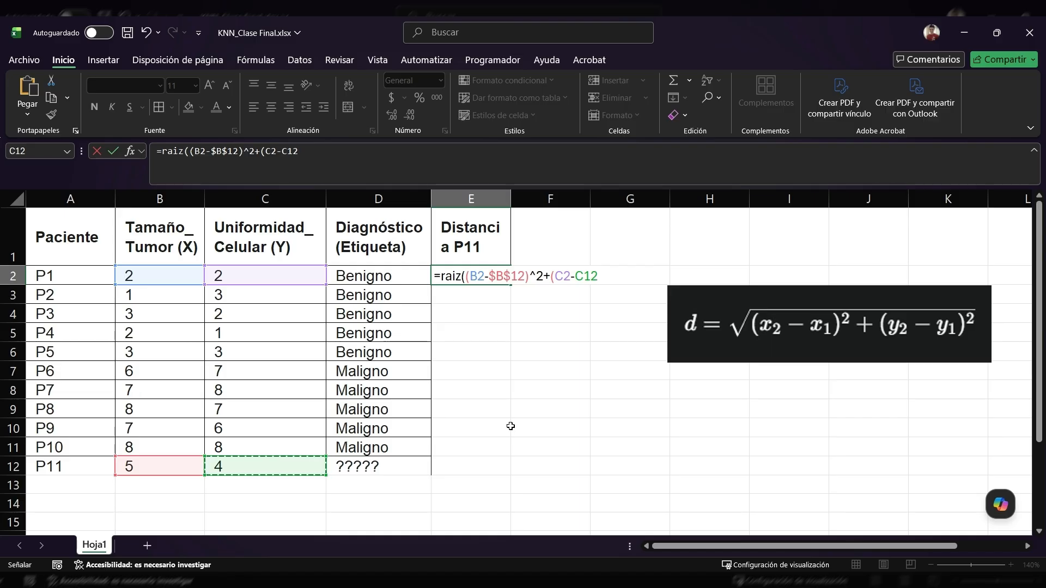
key(F4)
text(=)
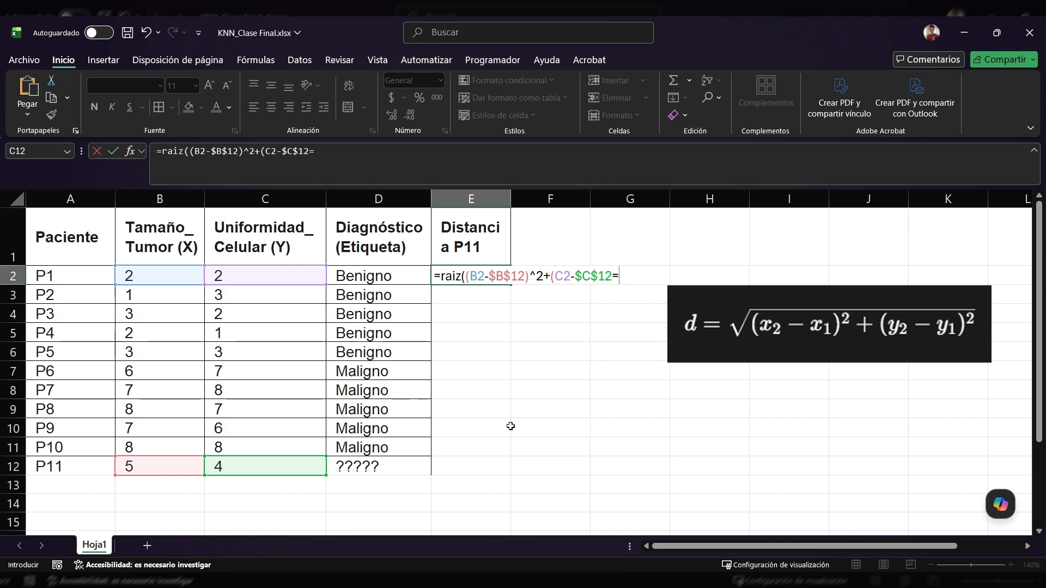
key(BackSpace)
text()^)
text(2)
text(=)
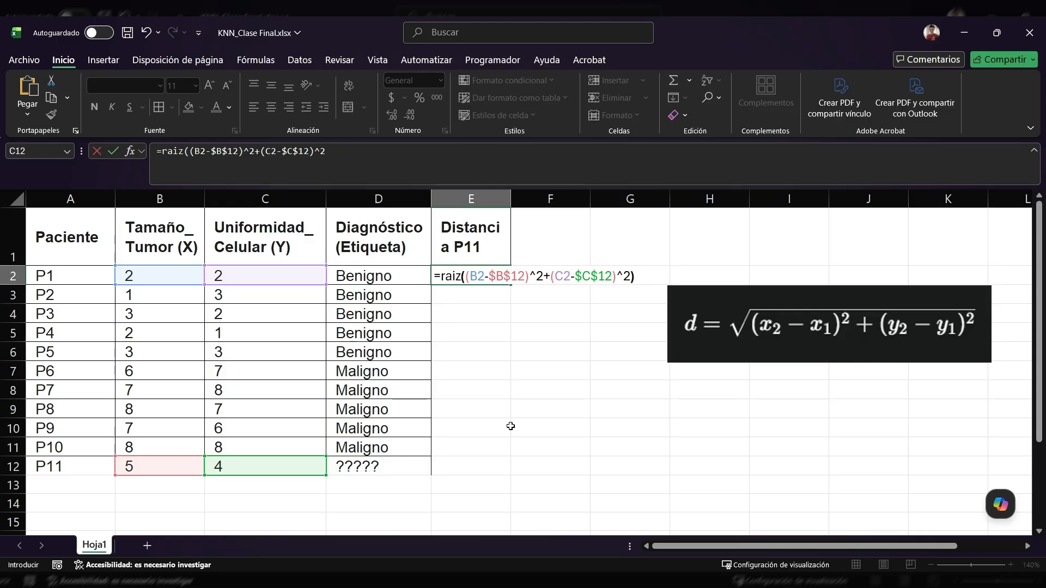
key(Return)
Fill the distance formula from E2 down to E12 for all patients
click(497, 274)
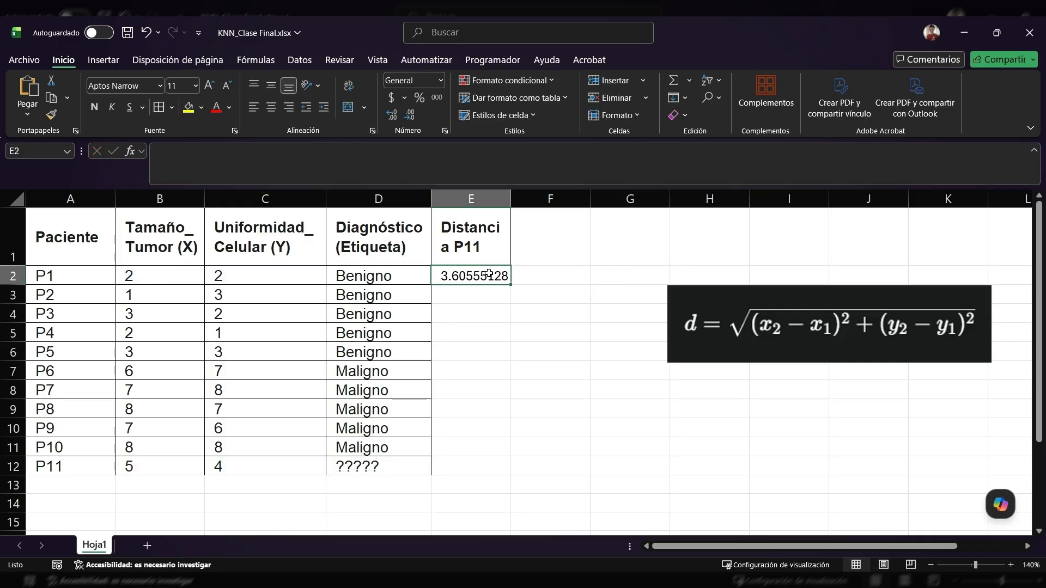
drag(513, 285, 513, 475)
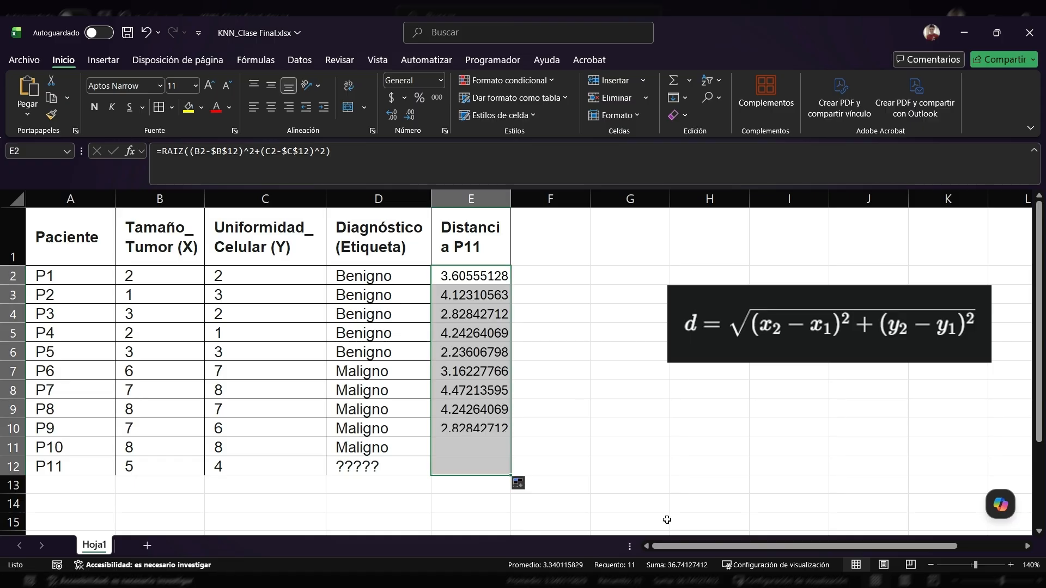
click(78, 465)
click(470, 467)
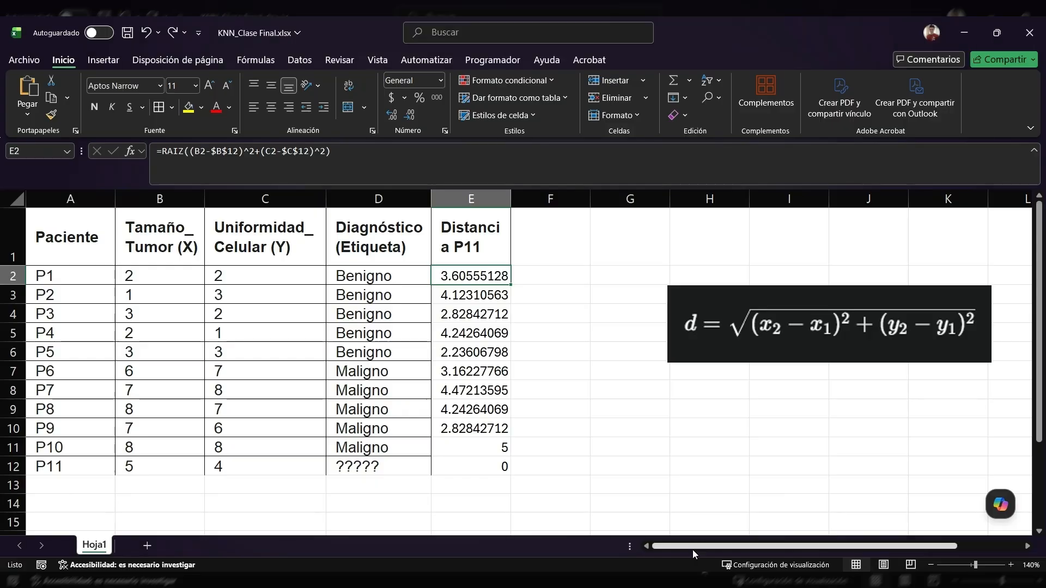
Try to sort the patient rows by the Distancia P11 formulas from smallest to largest
click(471, 296)
drag(472, 275, 477, 463)
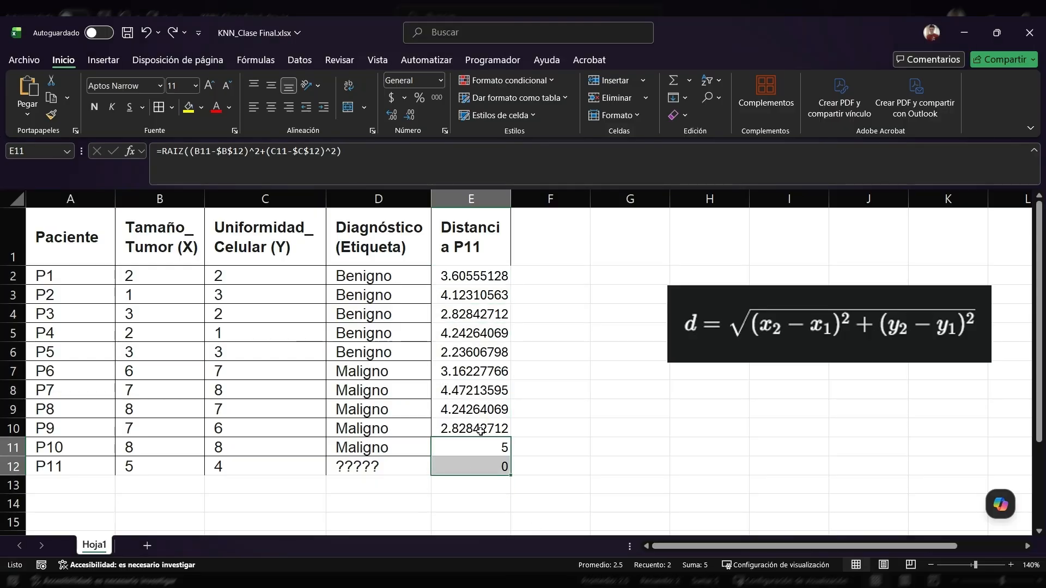
click(472, 275)
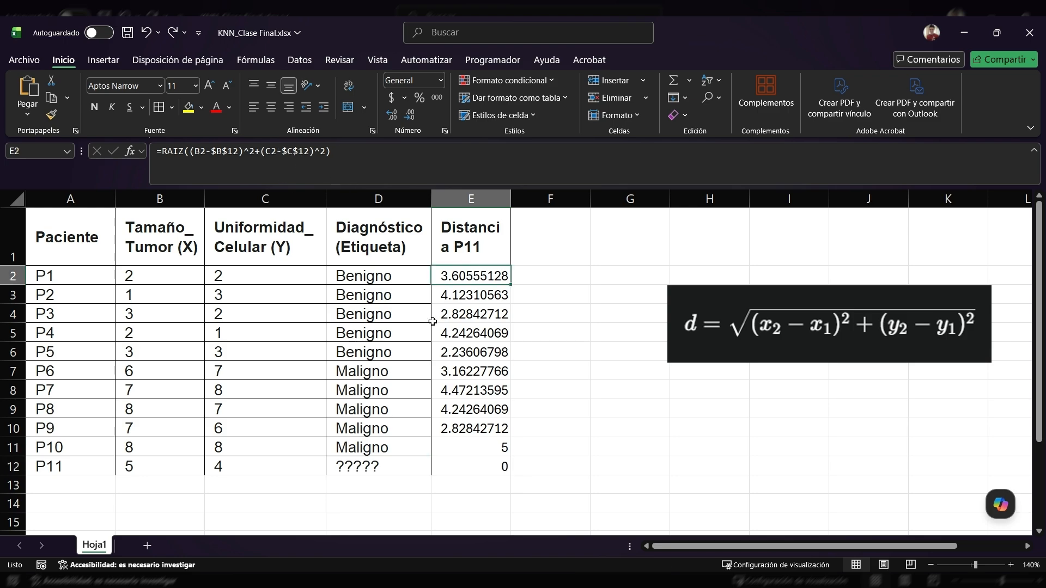
drag(472, 275, 489, 448)
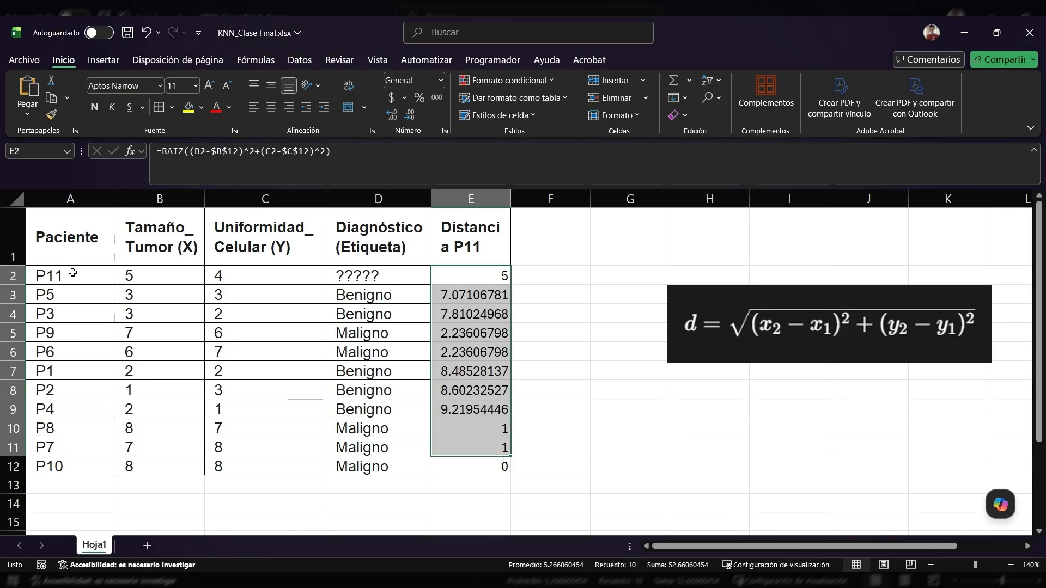
Check the P11 row and the distance formula in E12, and undo the sort
click(69, 275)
drag(70, 275, 467, 281)
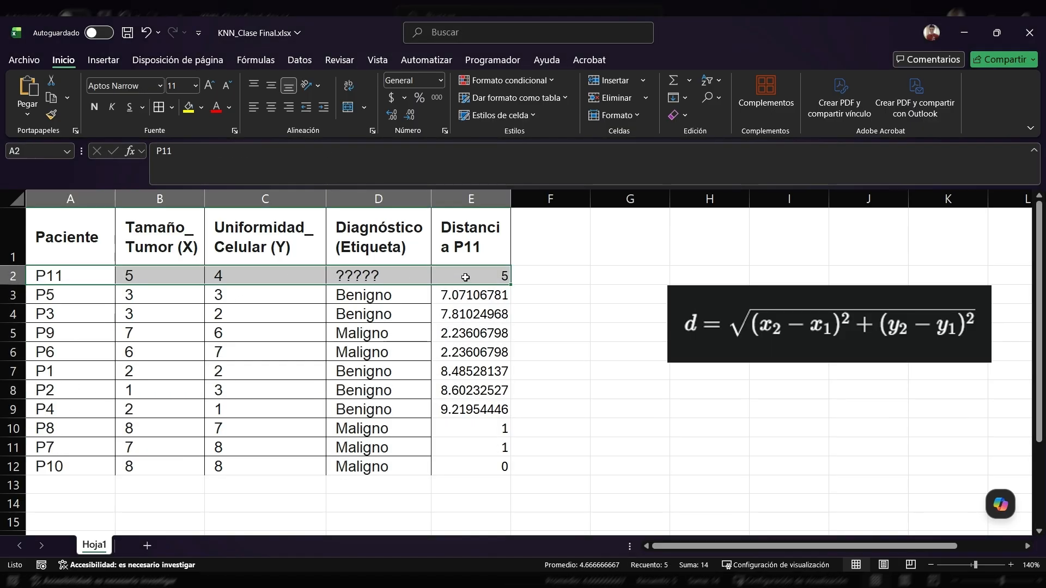
click(478, 467)
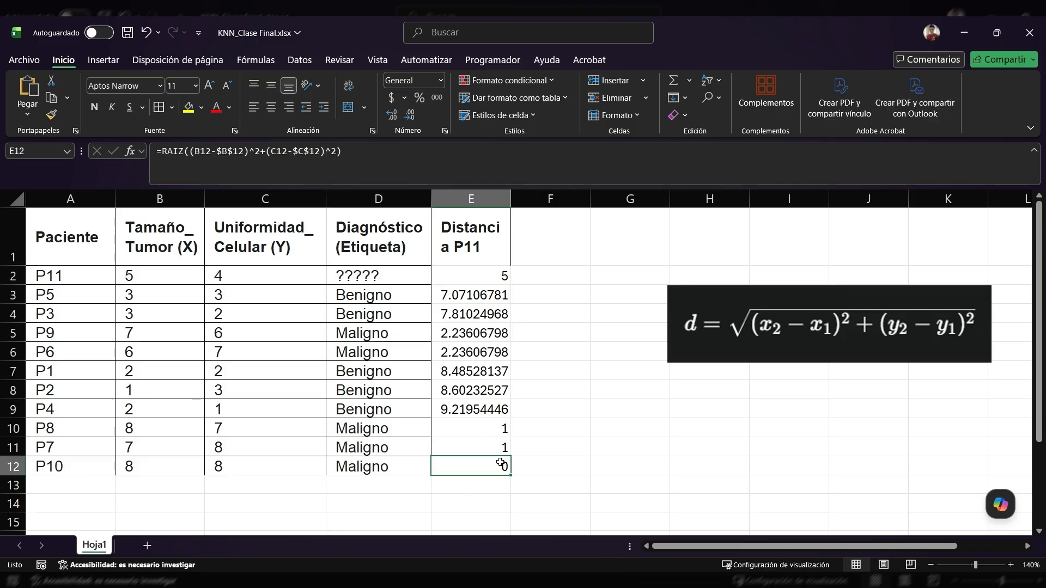
click(437, 393)
key(ctrl+z)
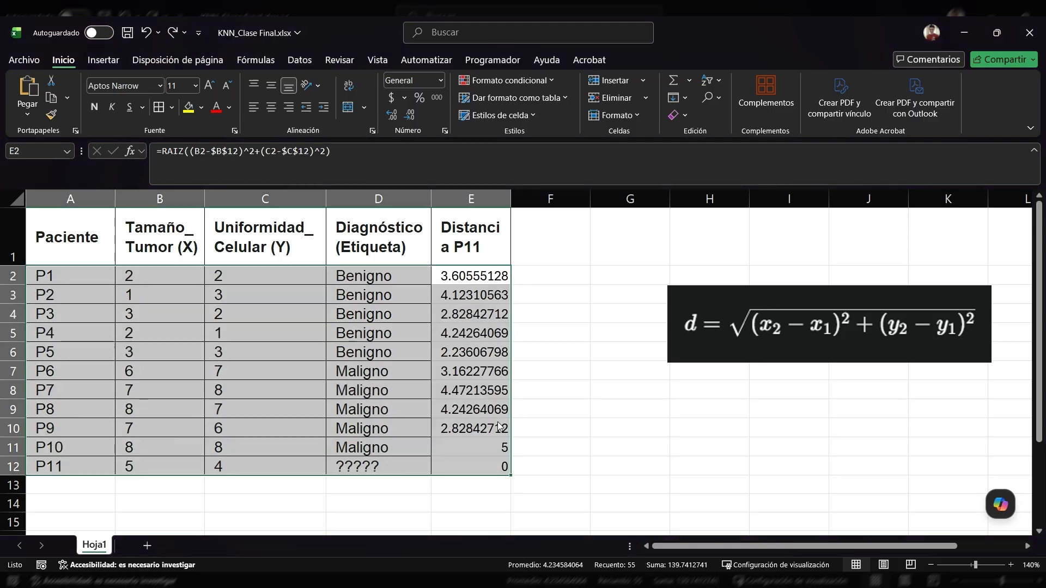
Replace the distance formulas in E2:E12 with their plain values by copying the range and pasting values over it
click(393, 275)
drag(474, 276, 472, 463)
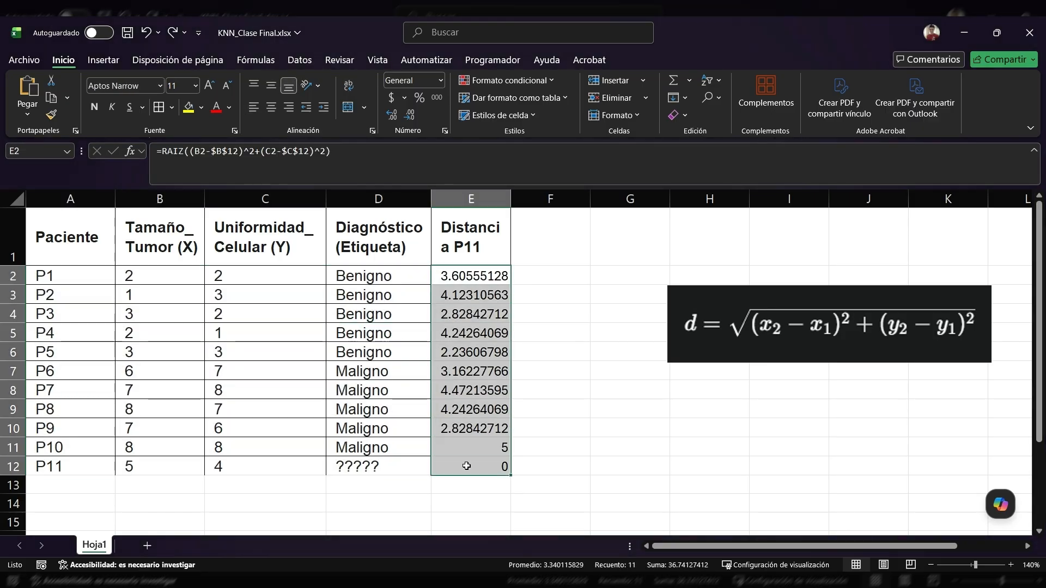
key(ctrl+c)
click(556, 355)
click(481, 276)
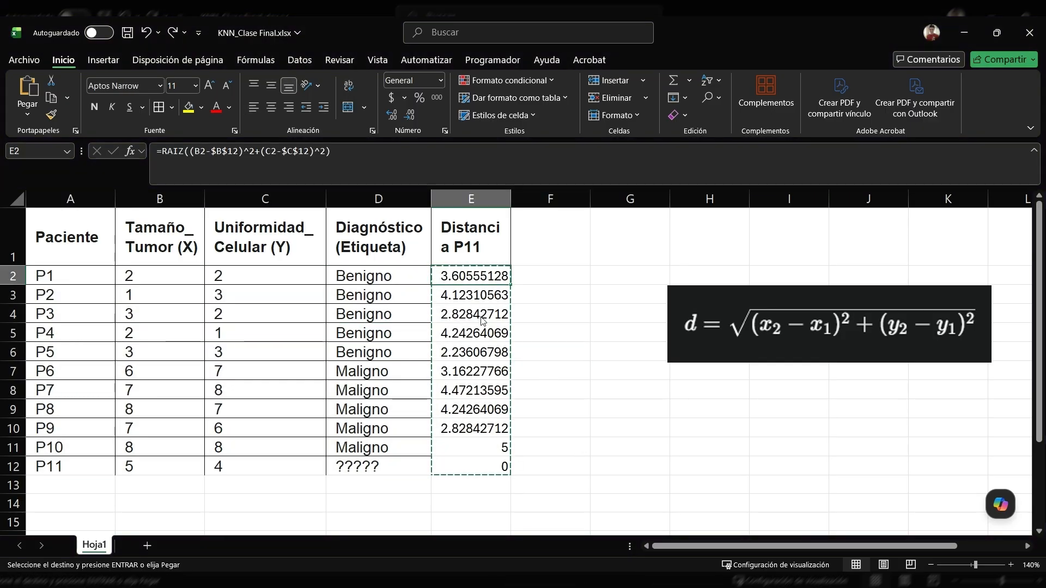
key(ctrl+shift+v)
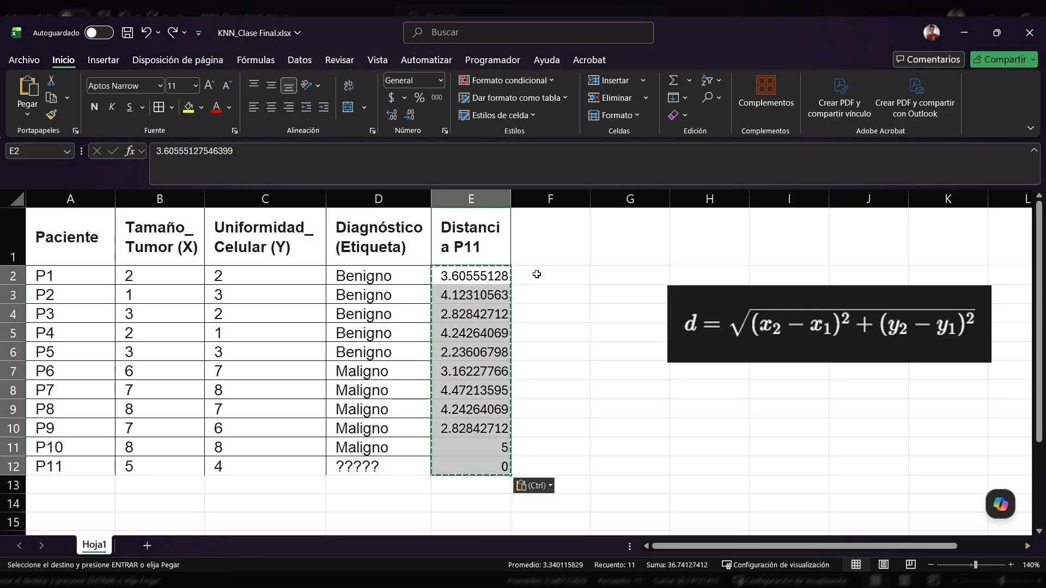
Inspect the contents of distance cells E2, E3 and E4 to verify that they hold plain values
click(526, 333)
click(471, 276)
click(295, 180)
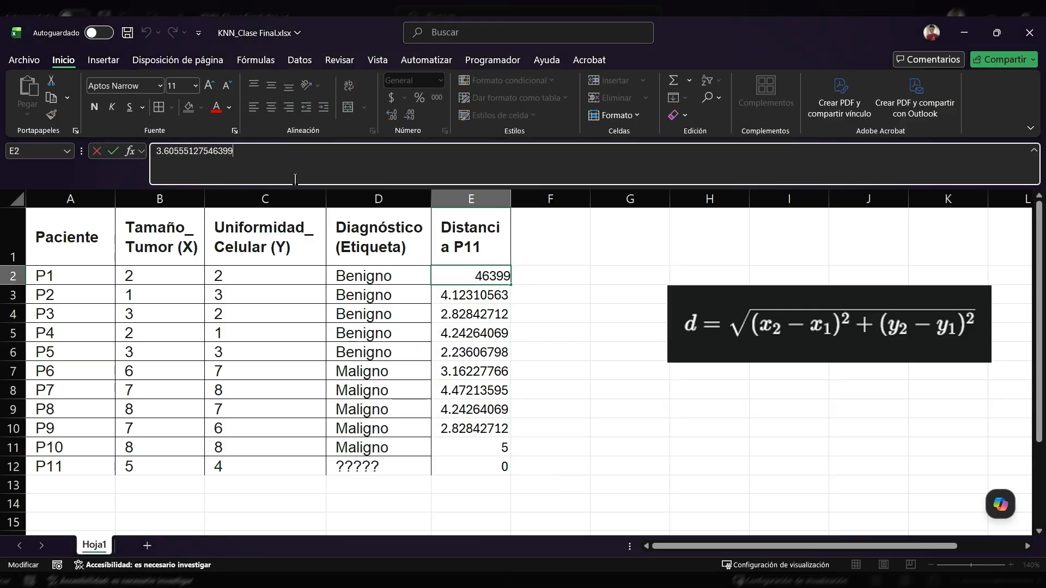
click(463, 295)
click(463, 315)
click(475, 276)
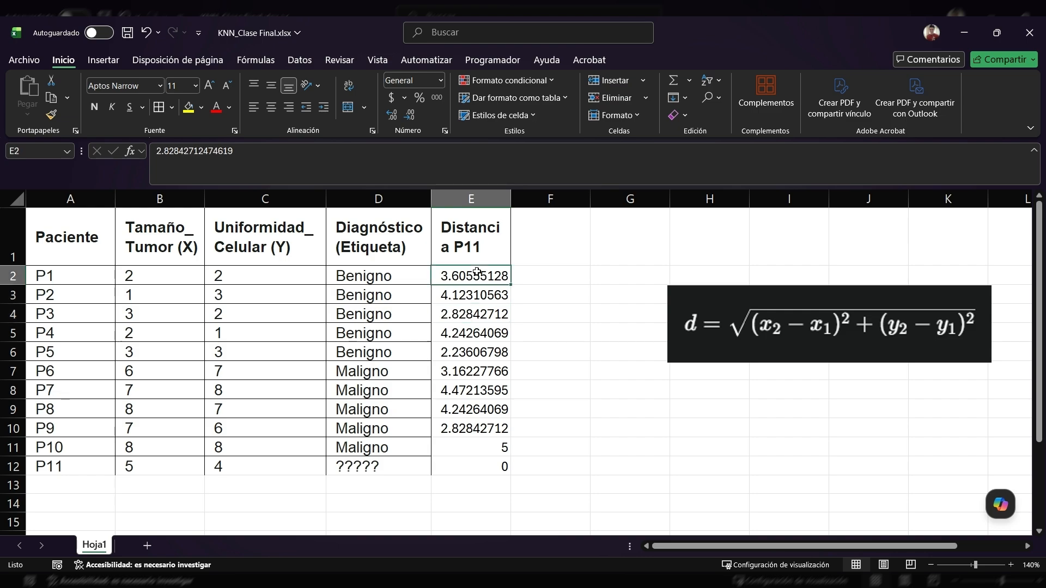
click(288, 158)
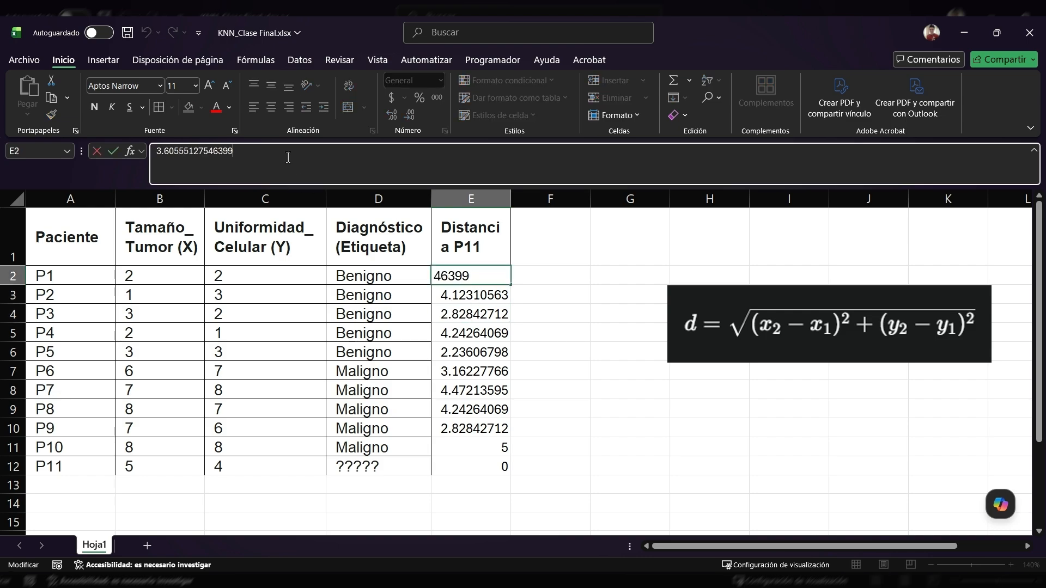
key(Escape)
double_click(485, 275)
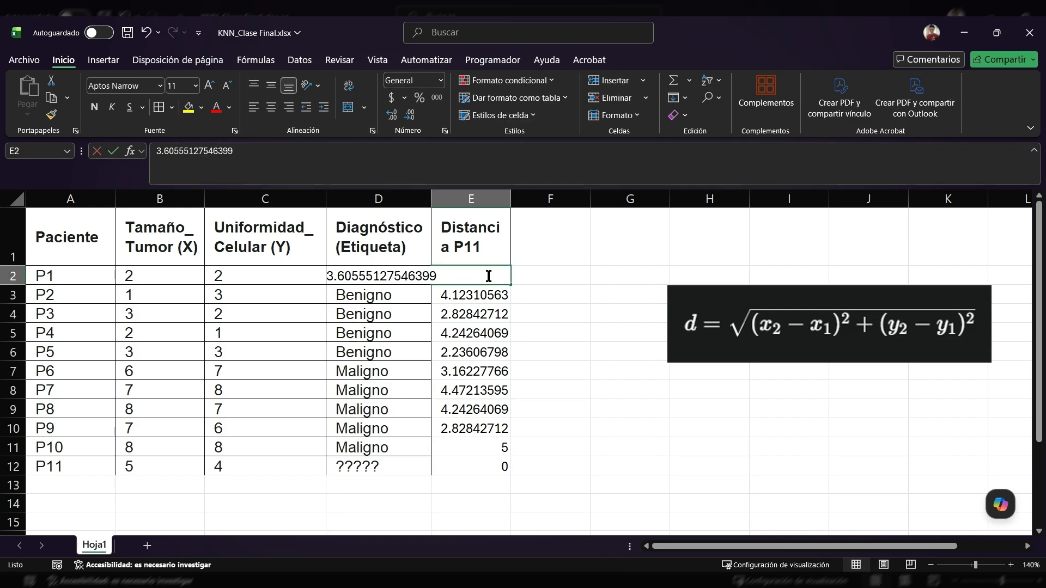
key(Escape)
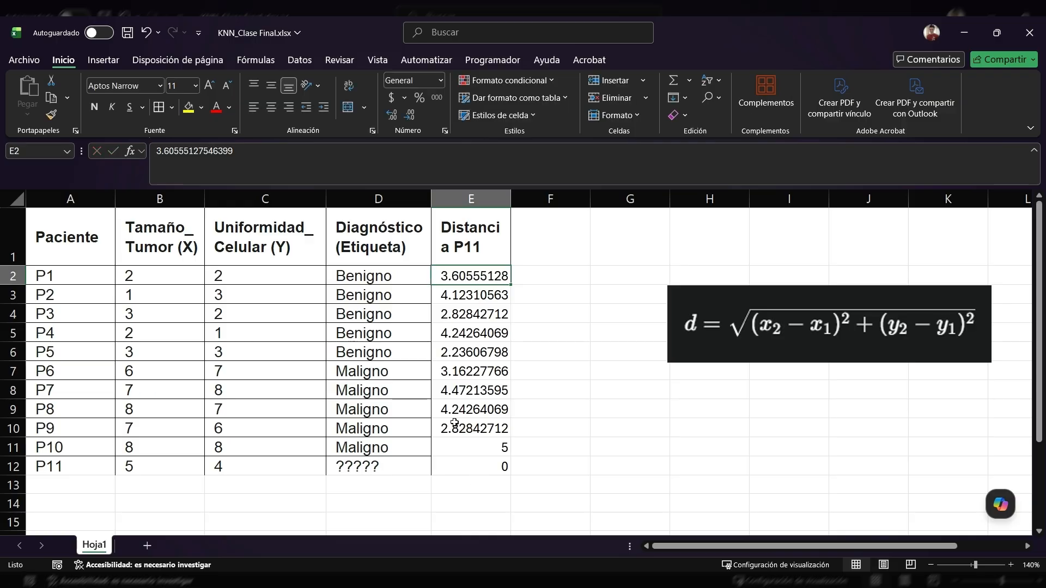
Sort all patient rows by the Distancia P11 values from smallest to largest and select the P11 row
click(486, 296)
drag(481, 272, 468, 463)
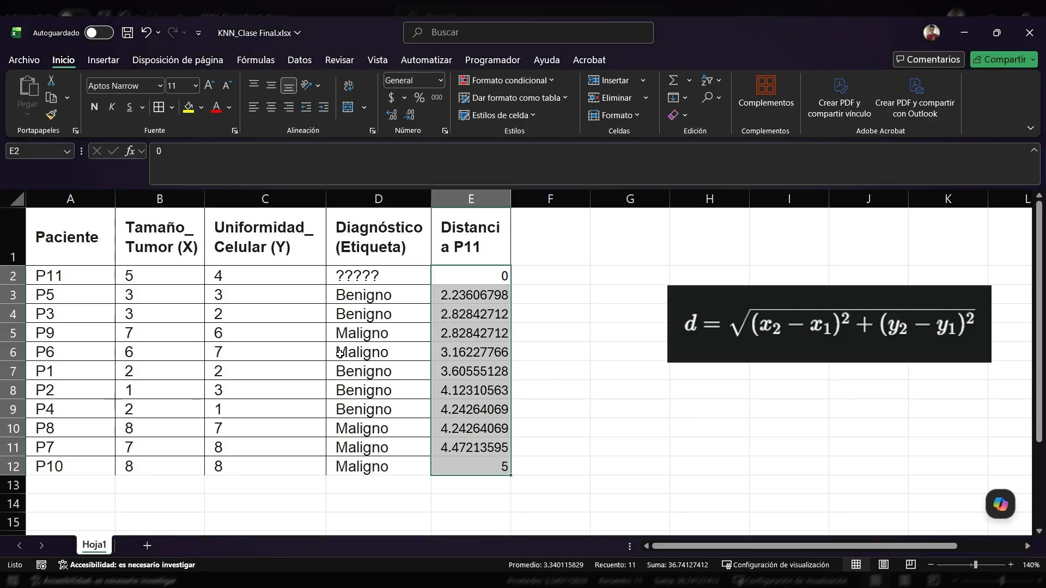
drag(68, 276, 461, 277)
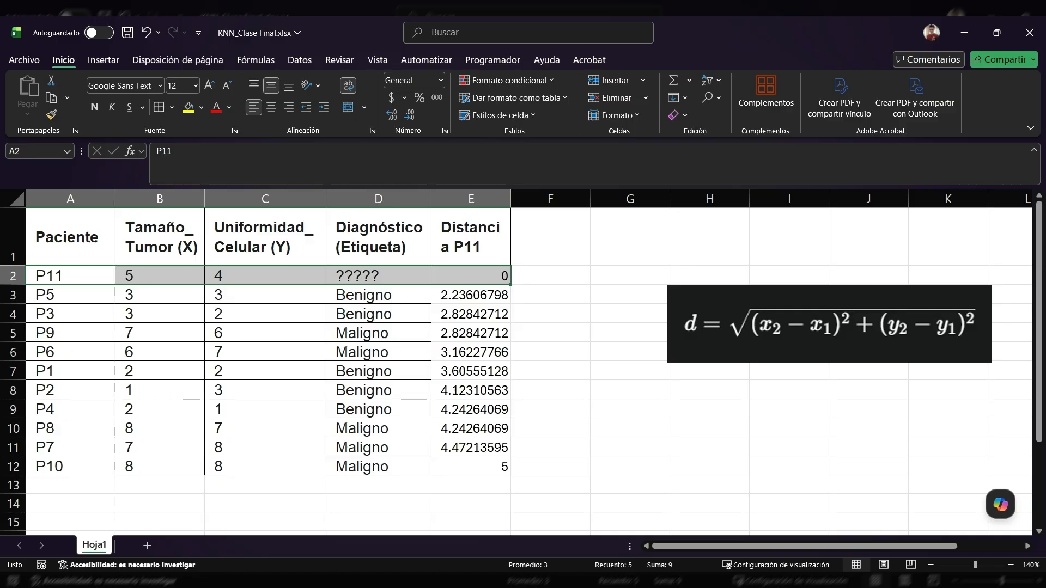
key(alt+Tab)
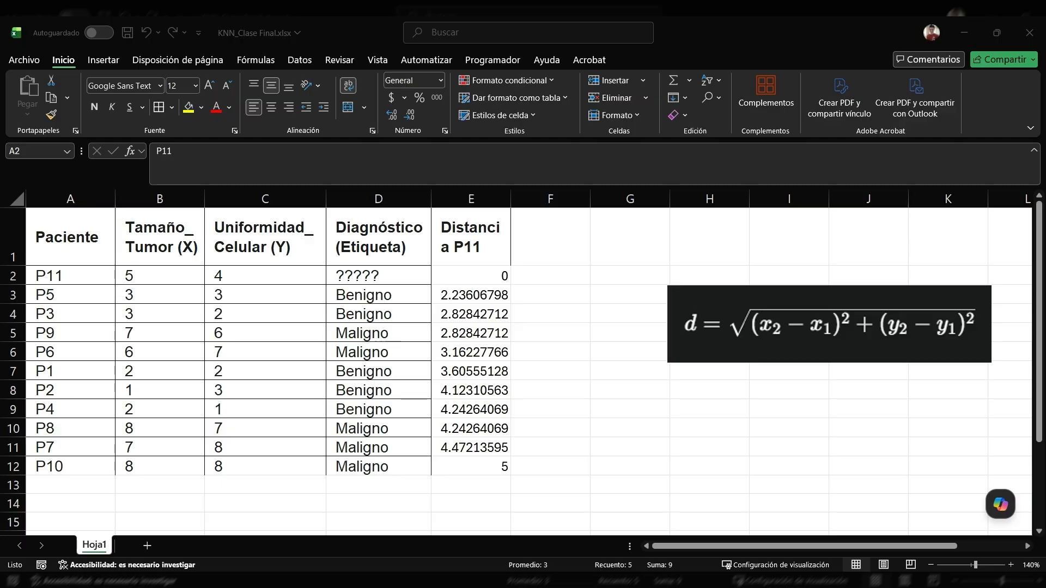
Enter K=3 in cell G1 as the number of neighbours
click(623, 252)
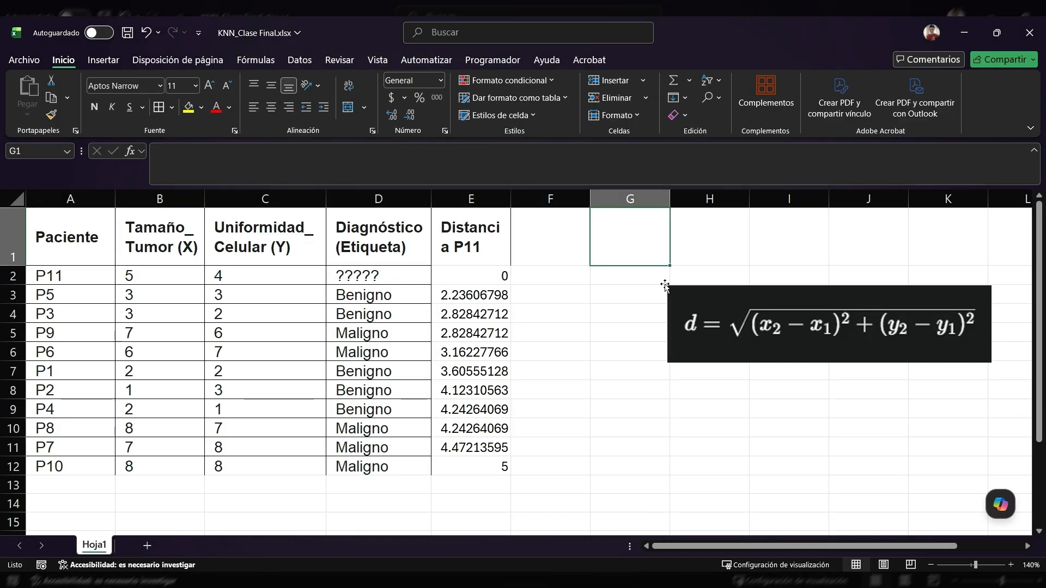
text(K=3)
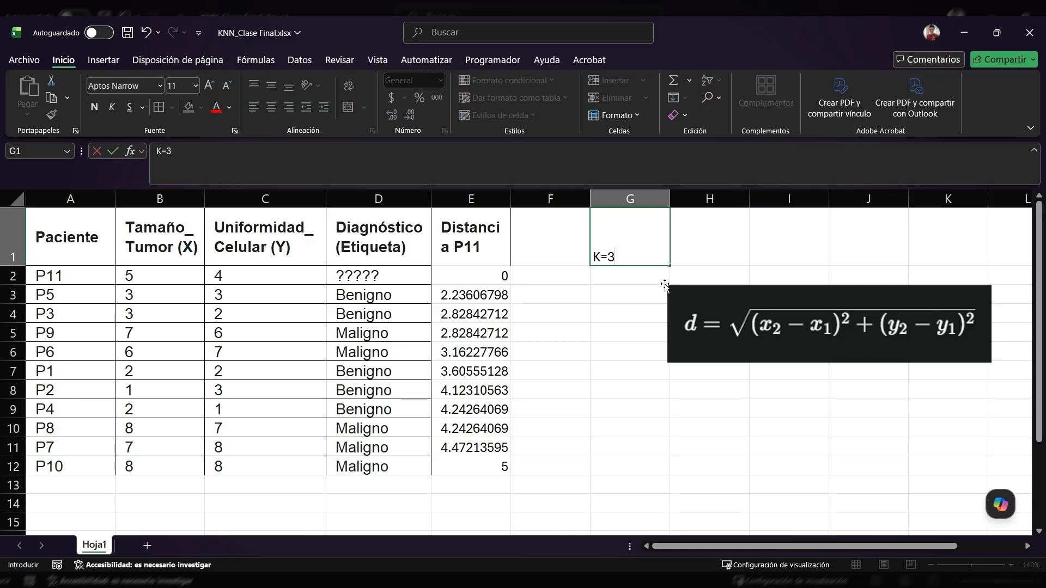
key(Return)
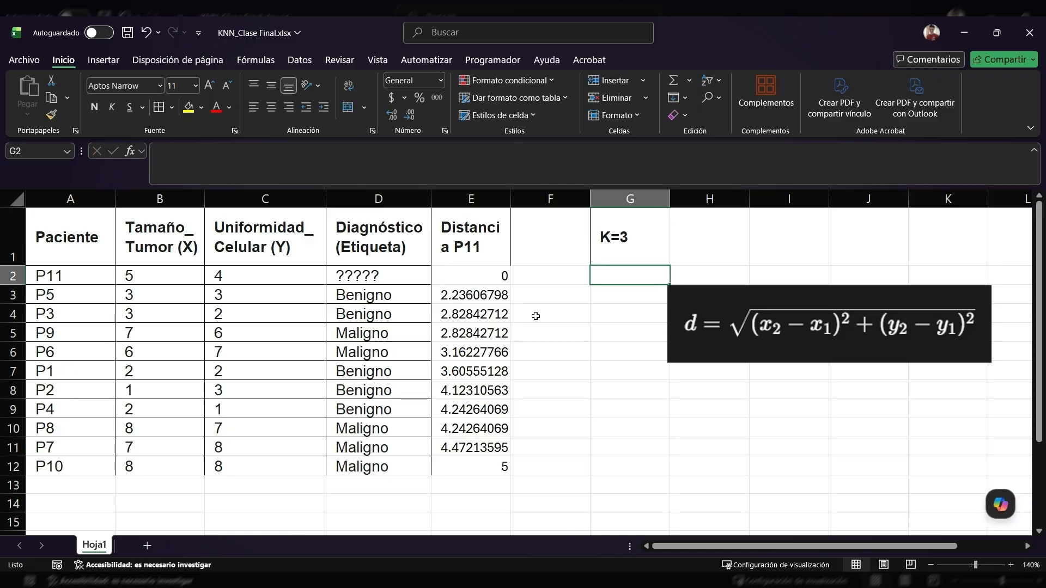
Examine the P11 row and the diagnoses of its three nearest neighbours, P5, P3 and P9
drag(607, 295, 56, 339)
drag(52, 275, 458, 280)
click(348, 274)
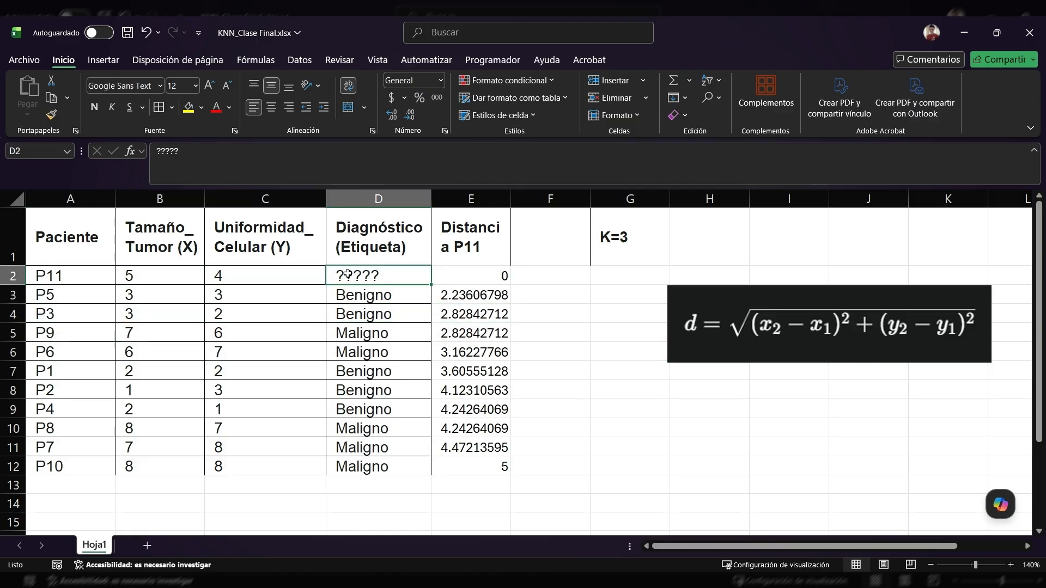
drag(82, 299, 445, 334)
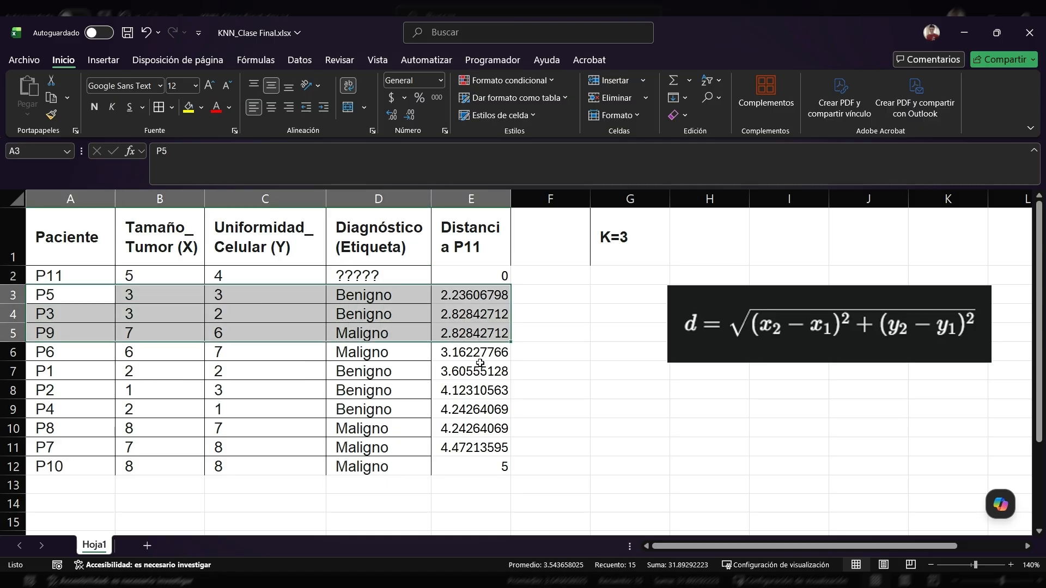
click(396, 308)
click(385, 332)
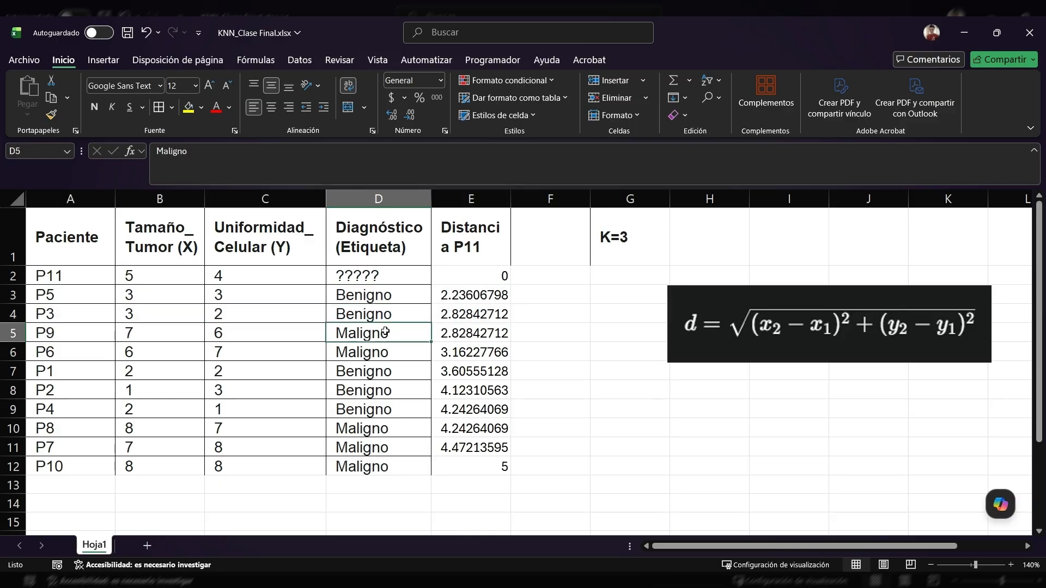
Enter the classification result "Beningno" in cell G2 and highlight the cell in yellow
click(614, 276)
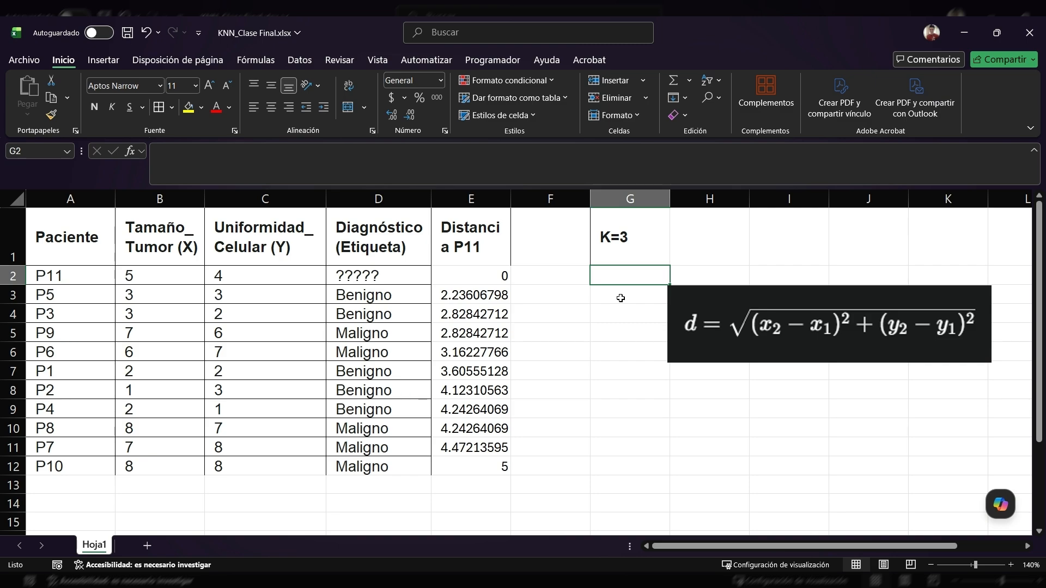
text(Bening)
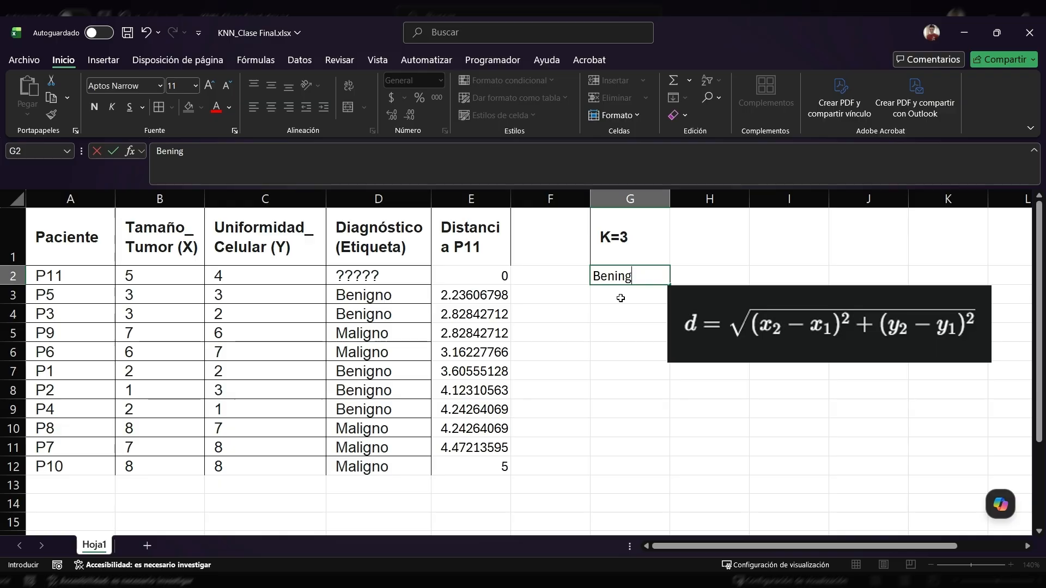
text(no)
key(Return)
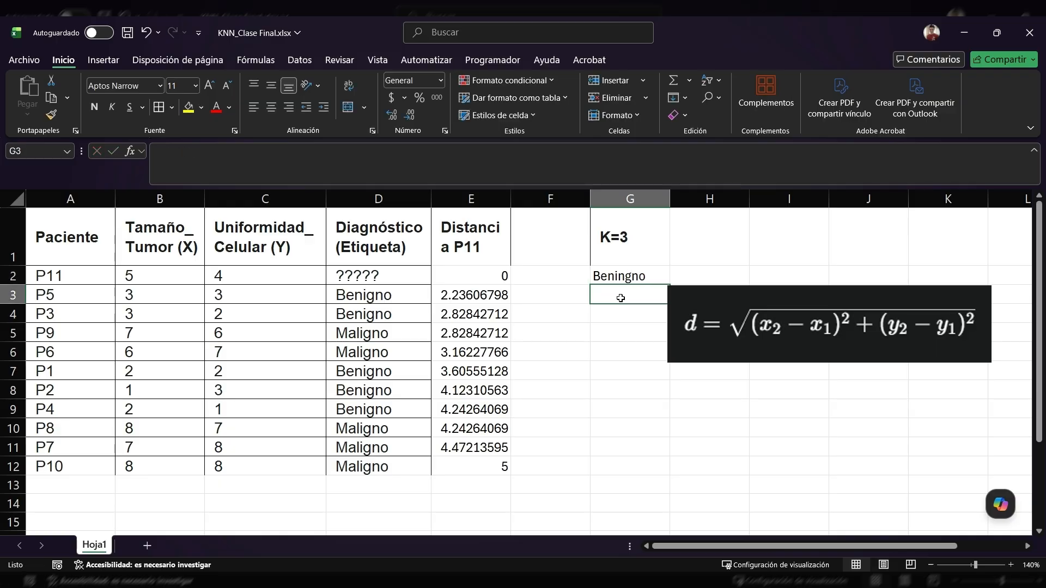
click(637, 269)
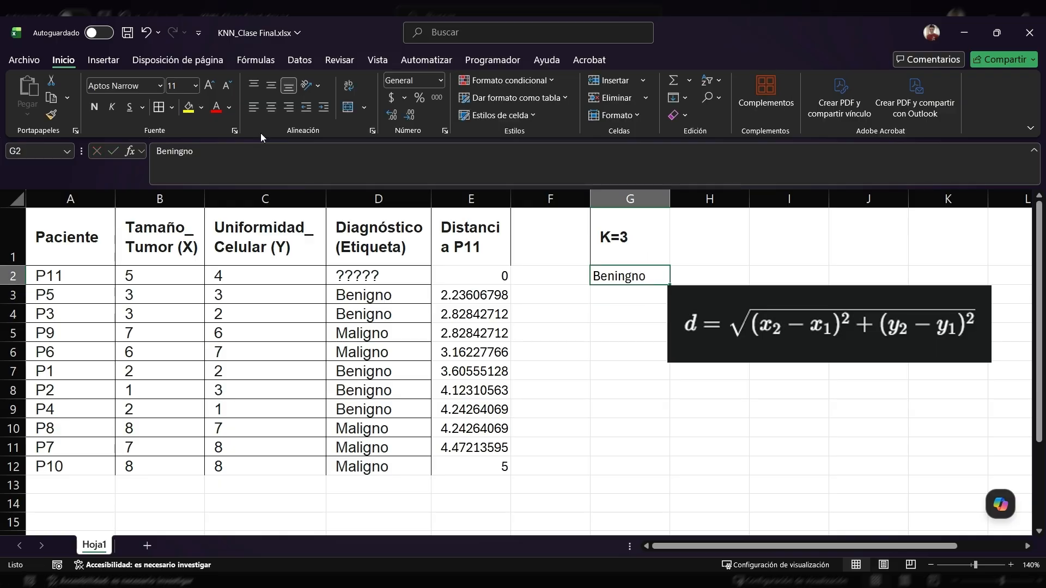
click(188, 107)
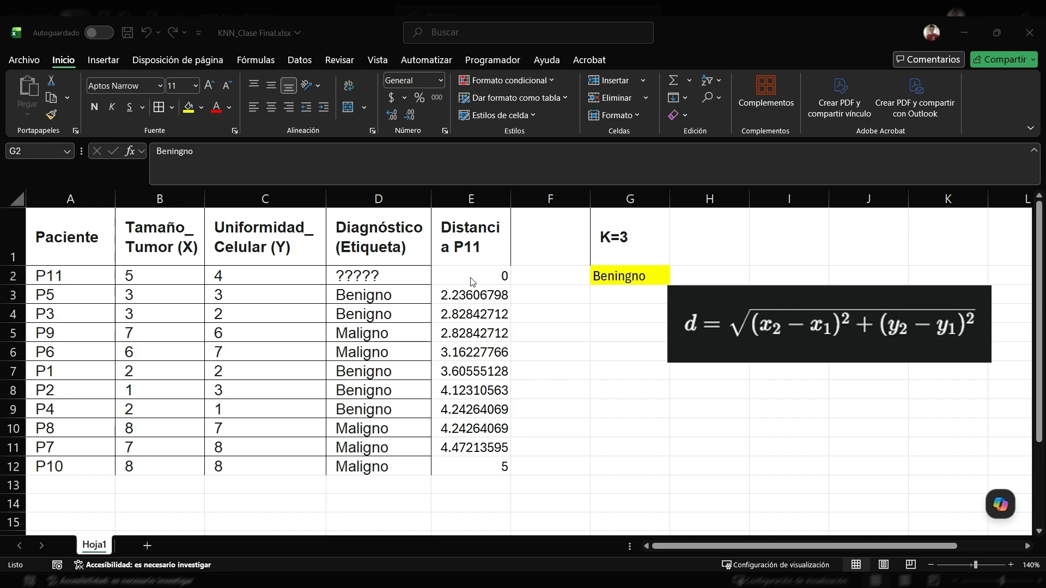
Review the diagnoses and distances of P5, P3 and P9 against the classification in G2
drag(335, 297, 458, 332)
click(627, 296)
click(625, 279)
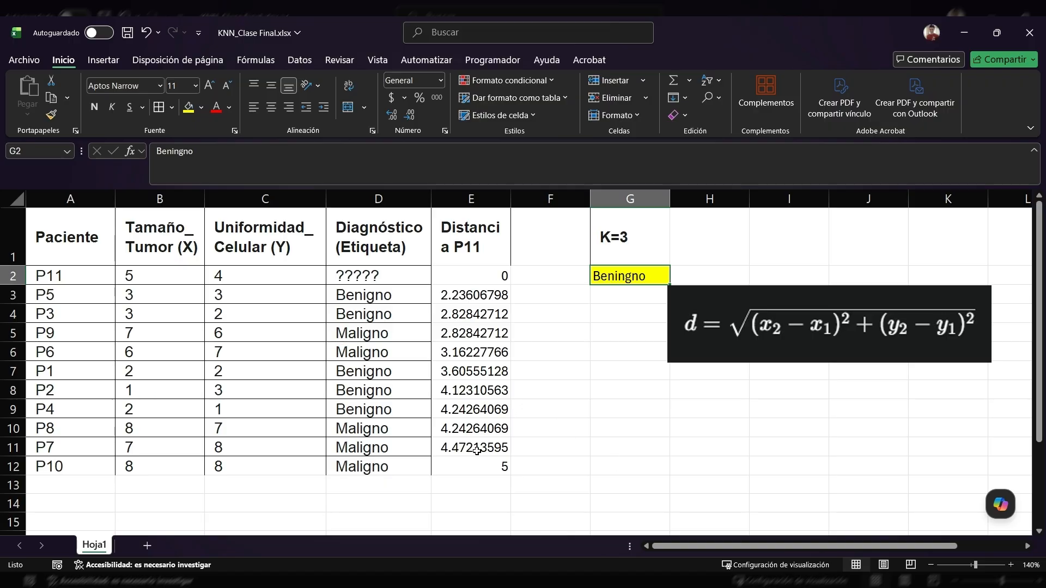
click(384, 336)
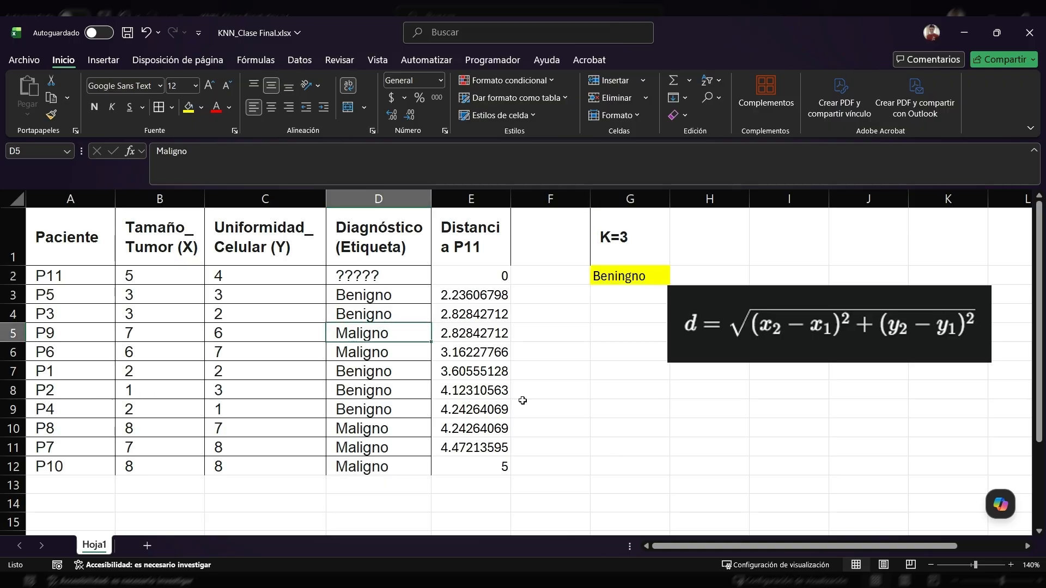
Undo the K=3 and classification entries, the sort and the pasted values to restore the distance formulas in E2:E12
key(ctrl+z)
key(ctrl+z)
key(ctrl+z)
key(ctrl+z)
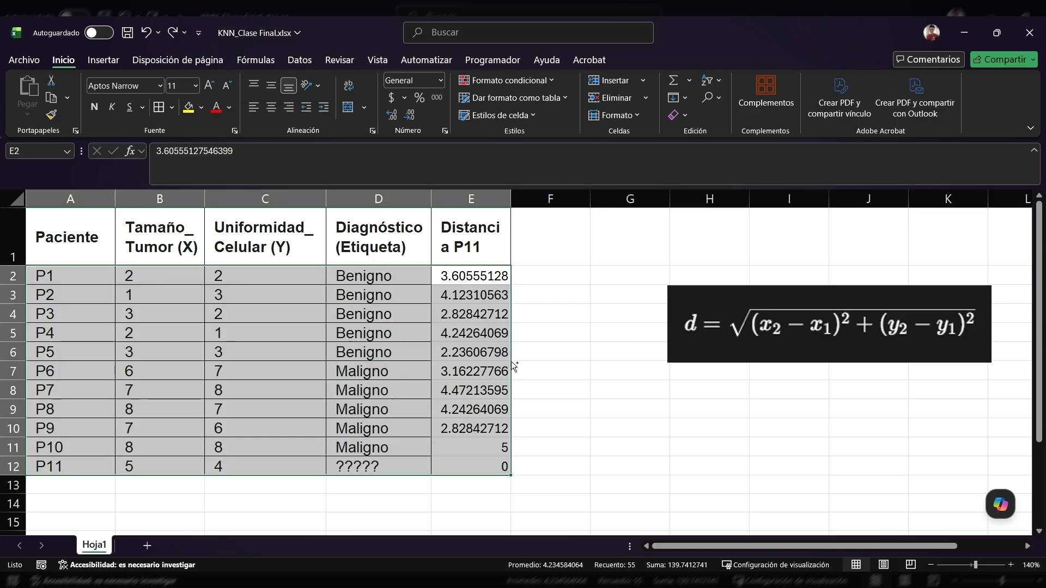
key(ctrl+z)
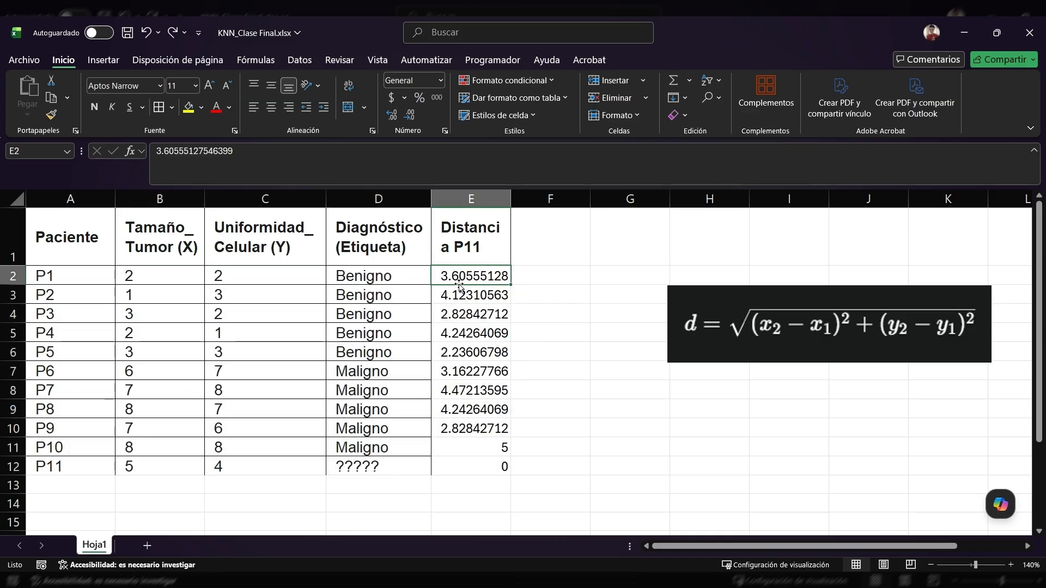
key(ctrl+c)
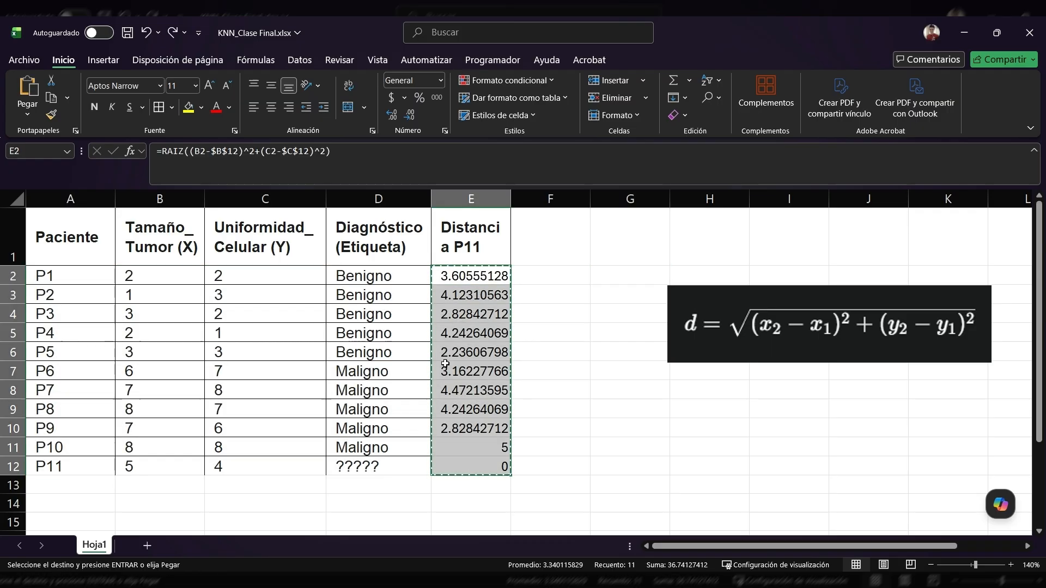
Clear the contents of the P11 row in A12:E12
click(416, 396)
drag(63, 466, 481, 465)
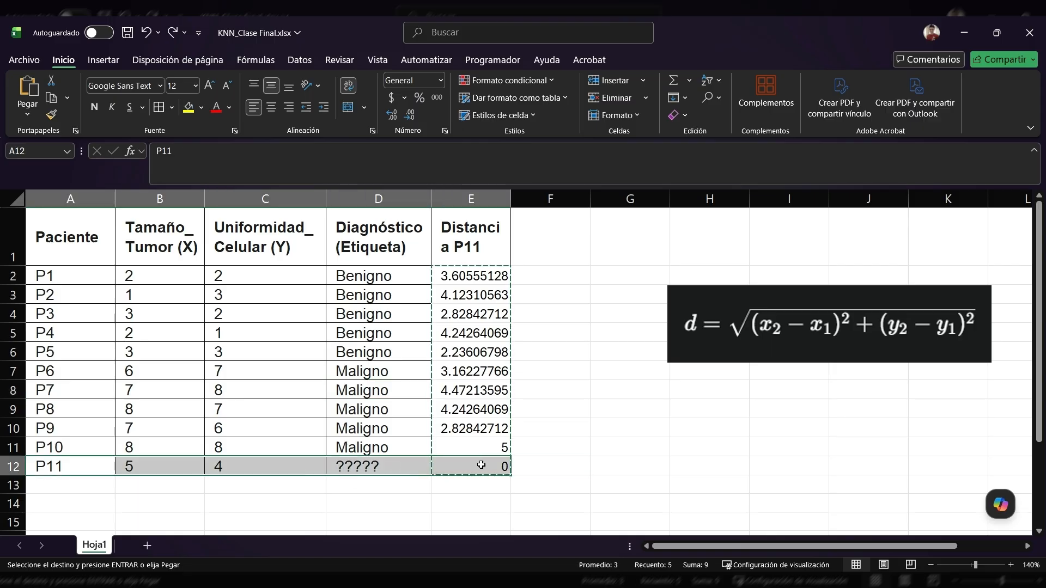
key(Delete)
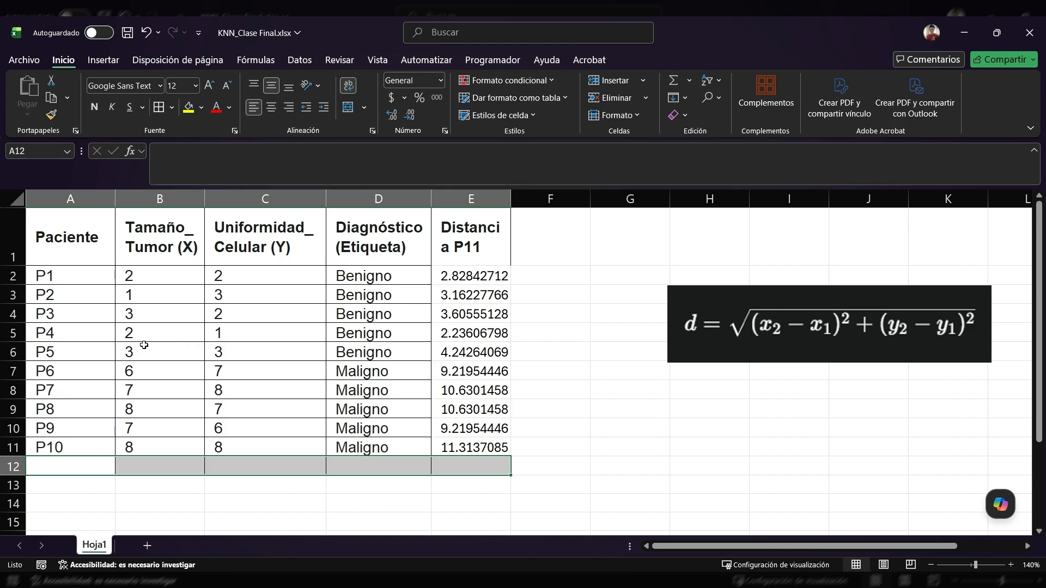
Review the patients P1 to P10 and enter test patients T1, T2, T3 and T4 in A12:A15
click(52, 276)
drag(53, 275, 81, 444)
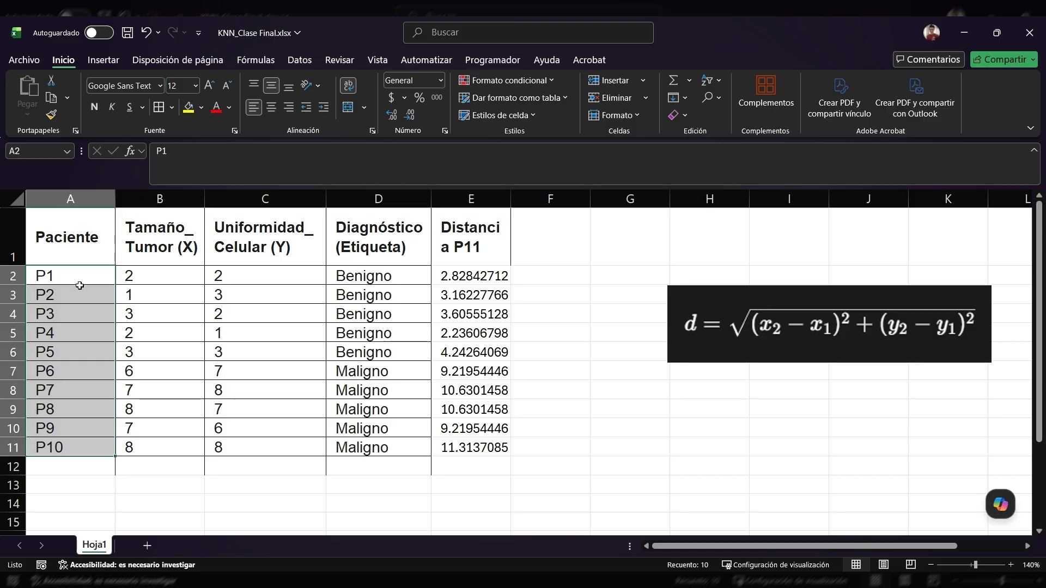
drag(60, 275, 79, 451)
click(70, 472)
text(T1)
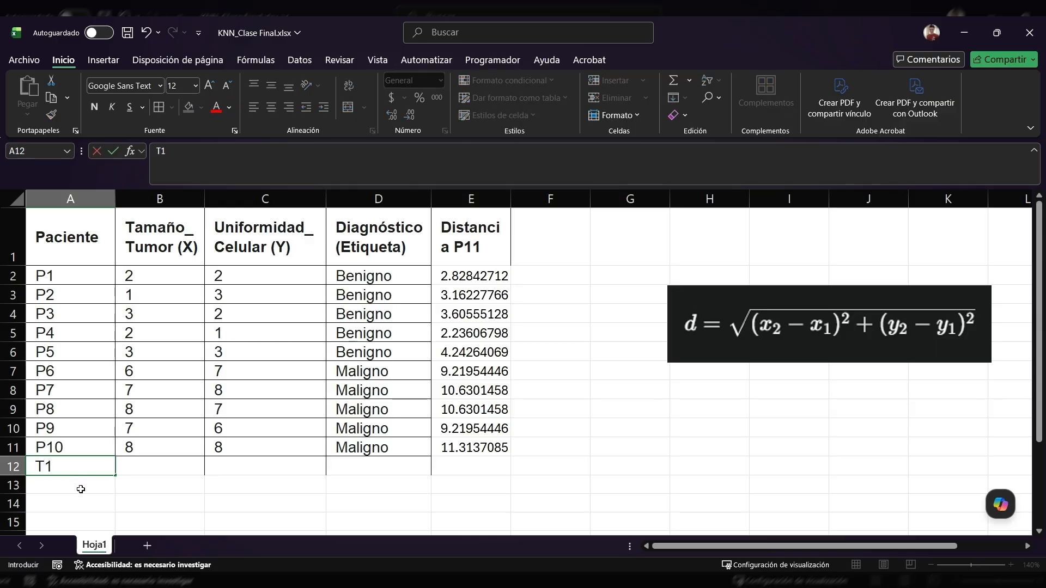
click(80, 486)
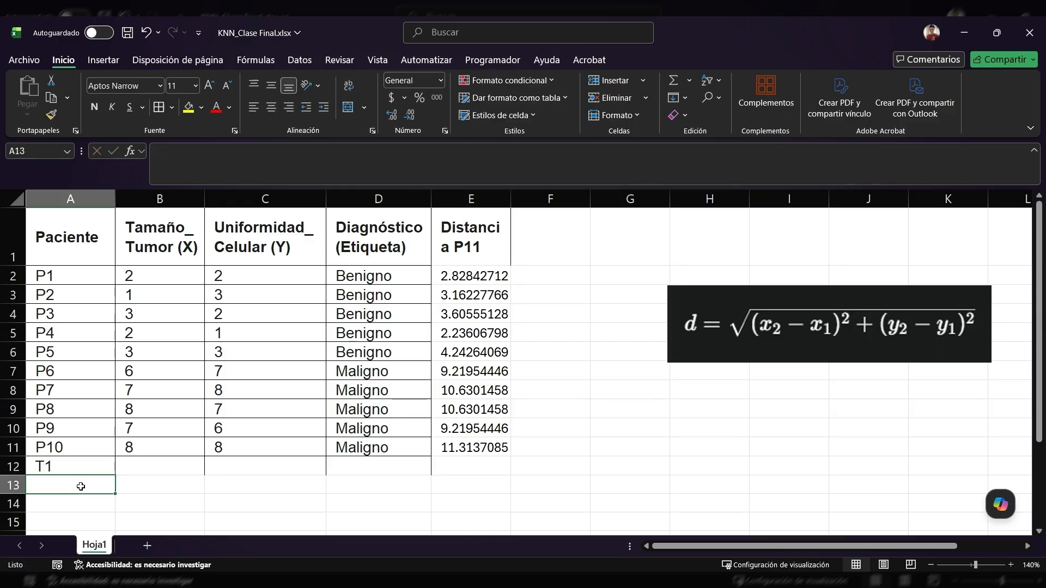
text(T2)
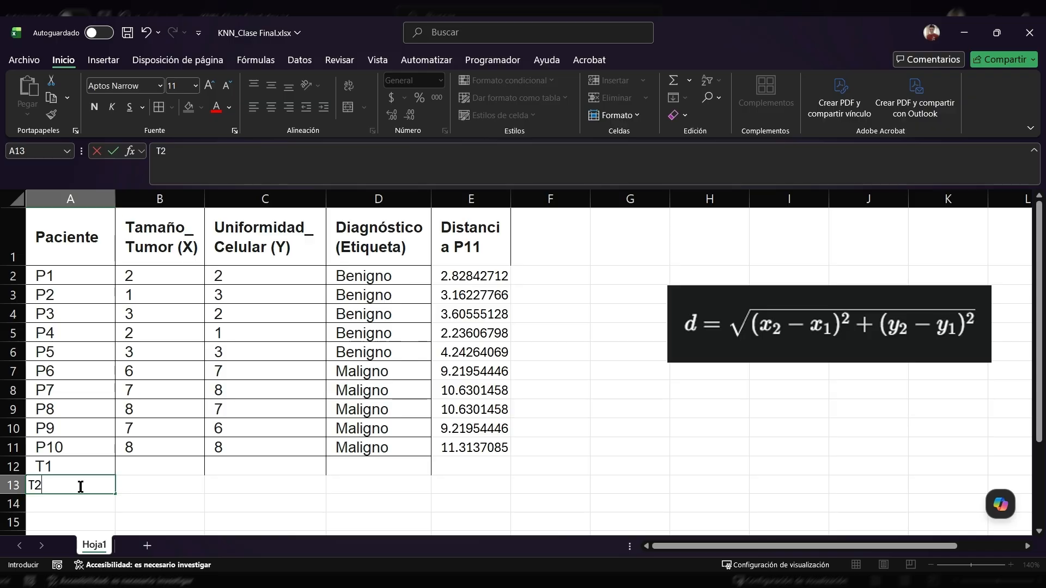
key(Return)
text(T3)
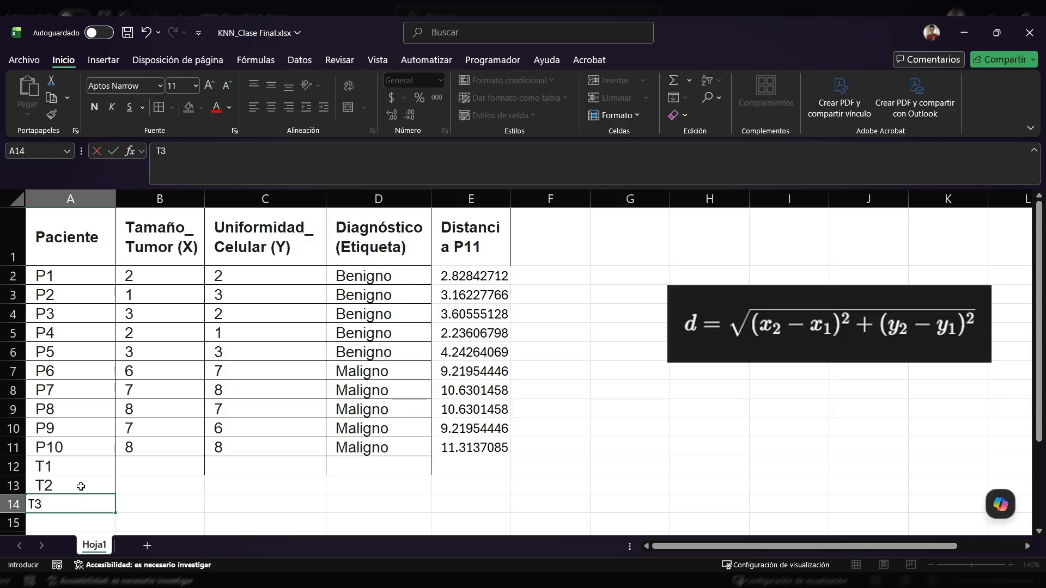
key(Return)
text(T)
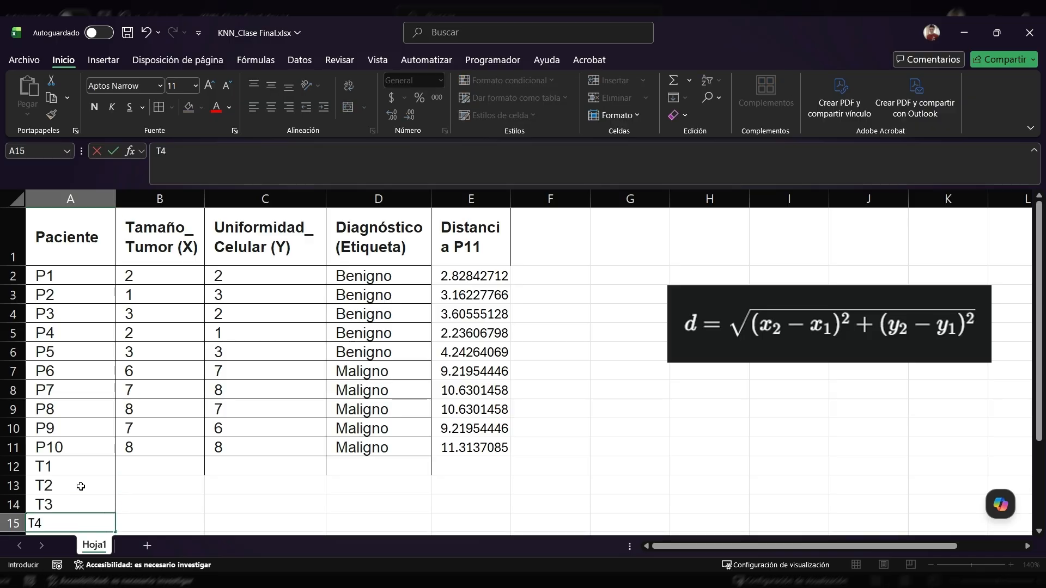
text(4)
click(138, 479)
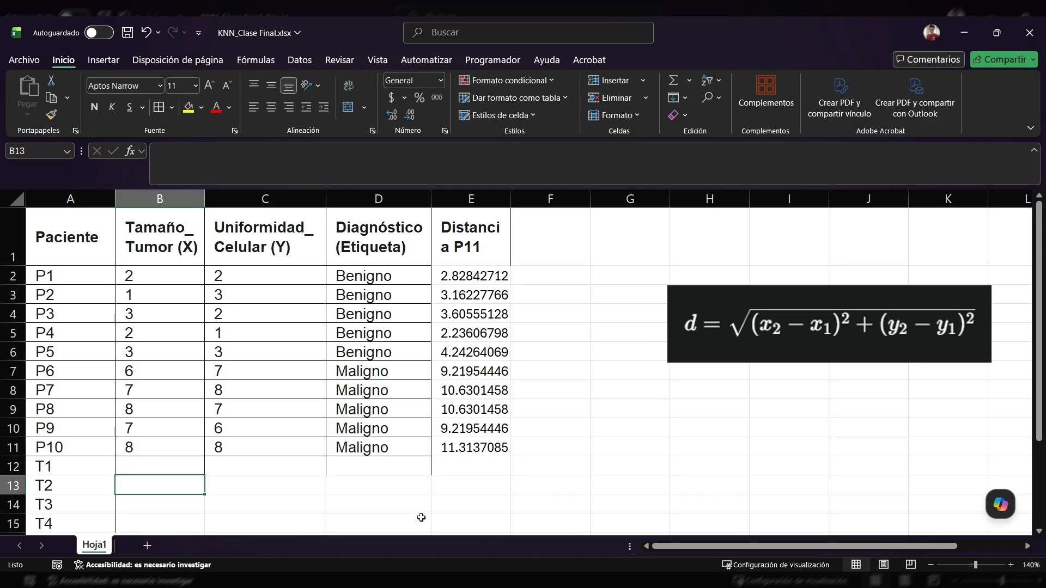
Fill in the T1 row with tumour size 4, cell uniformity 4 and diagnosis Benigno
click(168, 471)
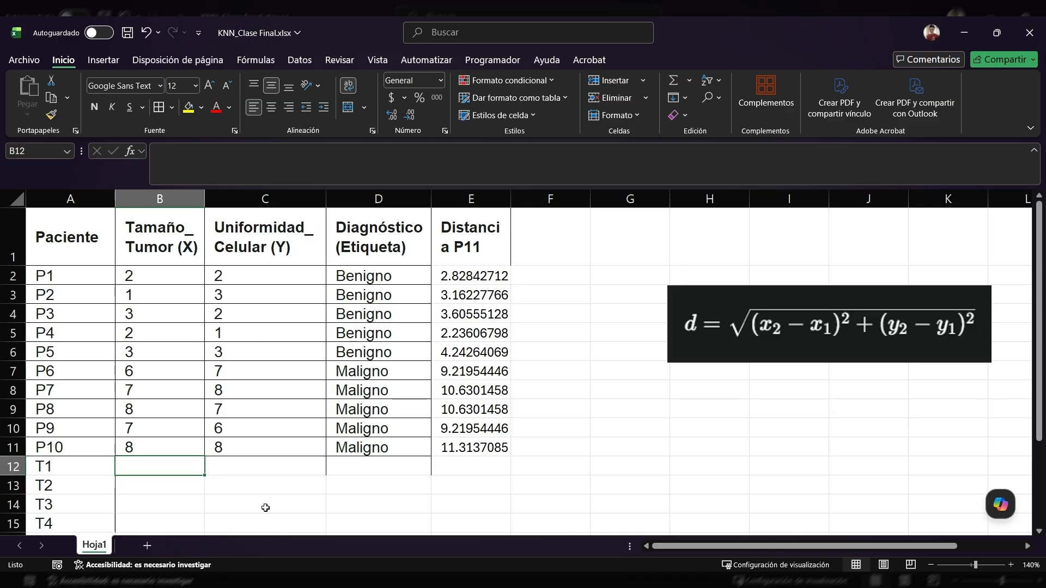
text(4)
click(276, 464)
text(4)
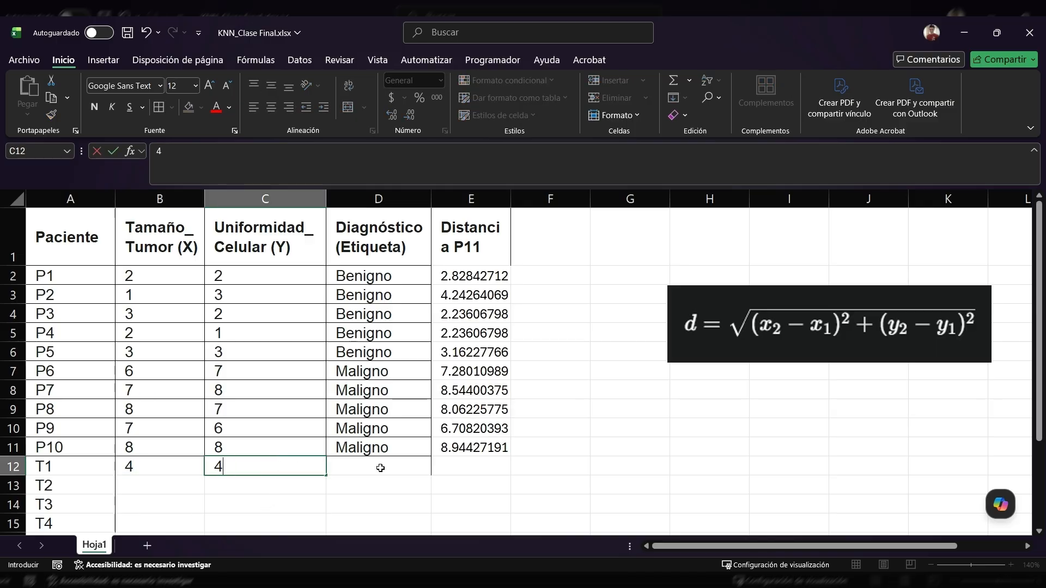
click(379, 468)
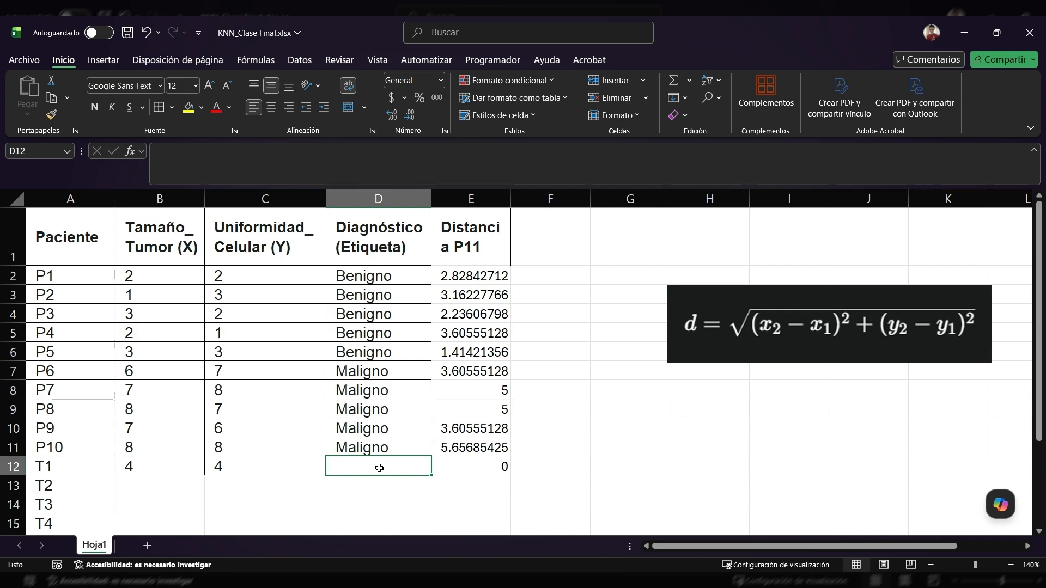
text(Benigno)
key(Return)
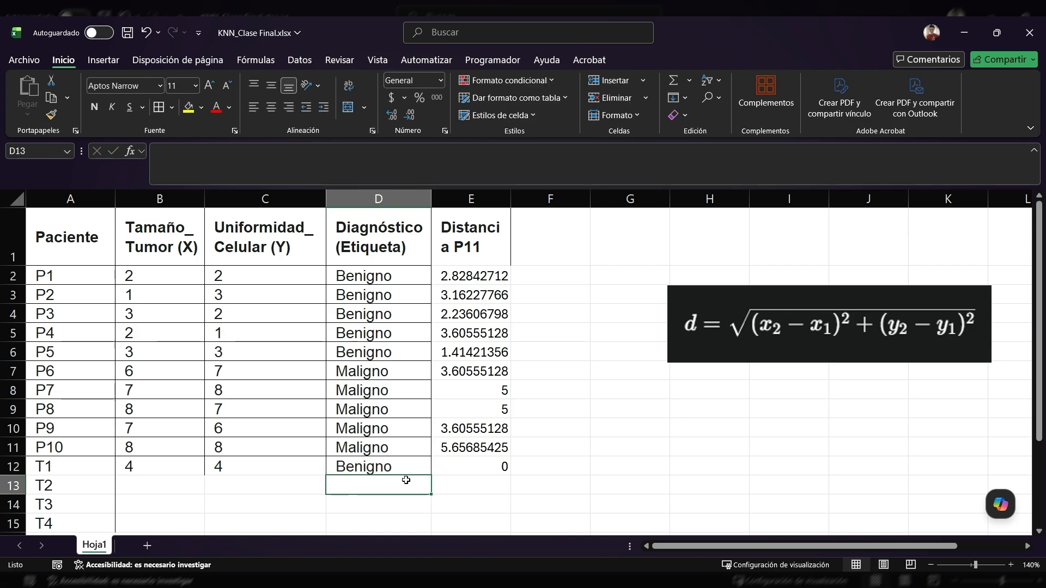
Fill in the T2 row with tumour size 6, cell uniformity 6 and diagnosis Maligno
click(185, 485)
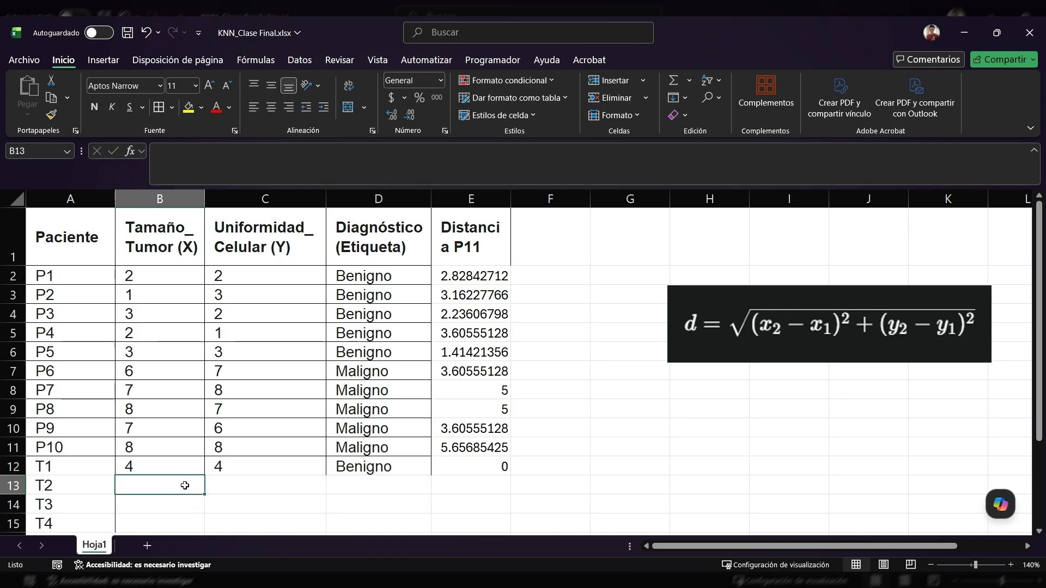
text(6)
click(246, 485)
text(6)
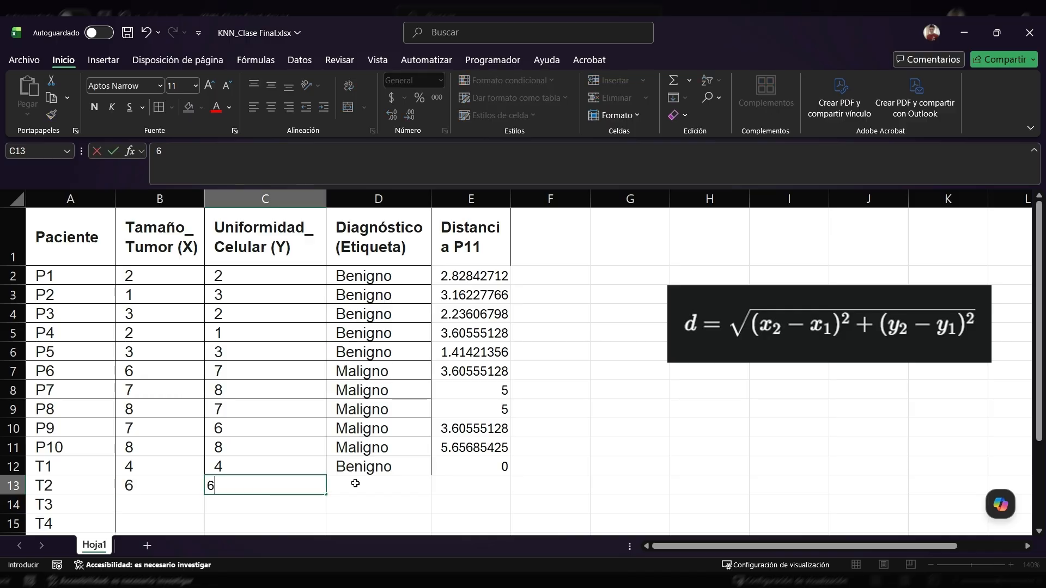
click(355, 485)
text(Mali)
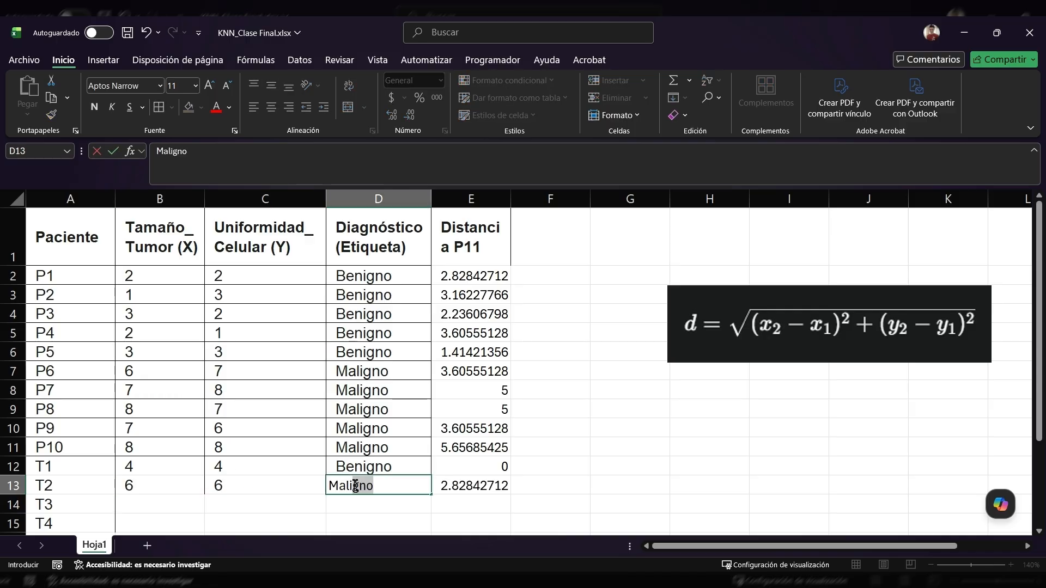
text(gnop)
key(Return)
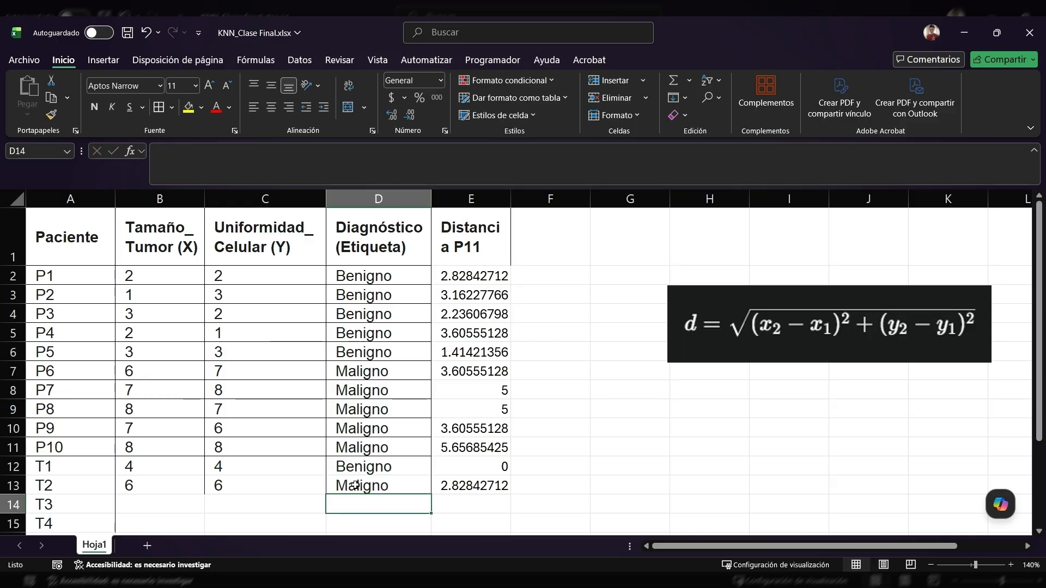
Fill in the T3 row with tumour size 1, cell uniformity 1 and diagnosis Benigno
click(163, 505)
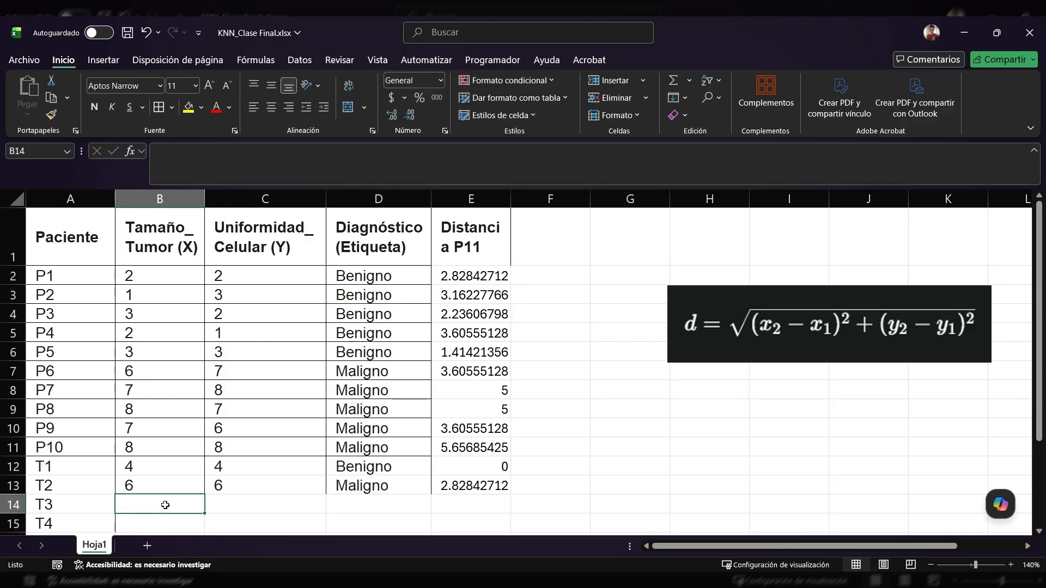
text(1)
click(274, 507)
text(1)
click(355, 500)
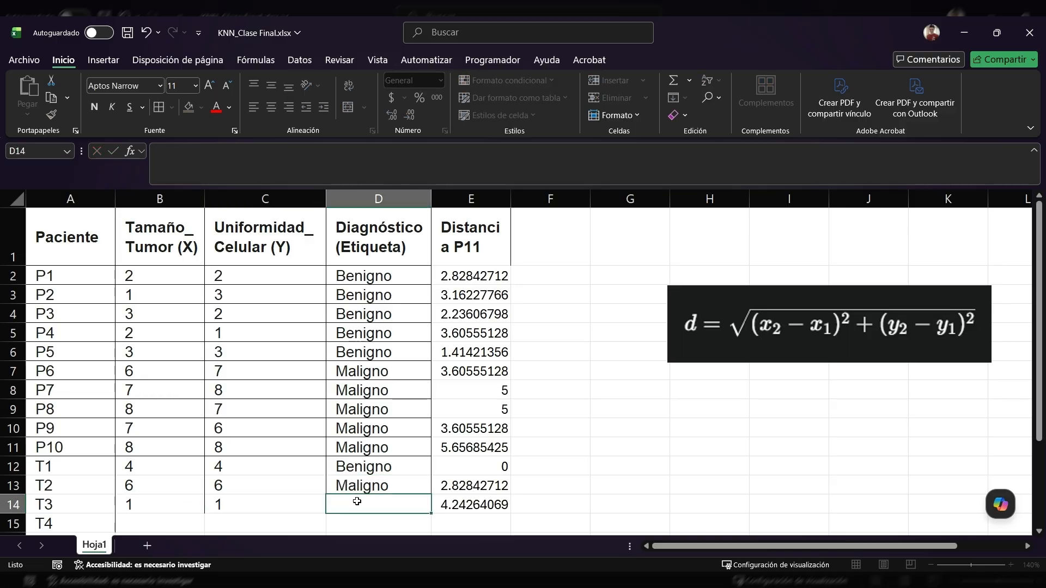
text(Benign)
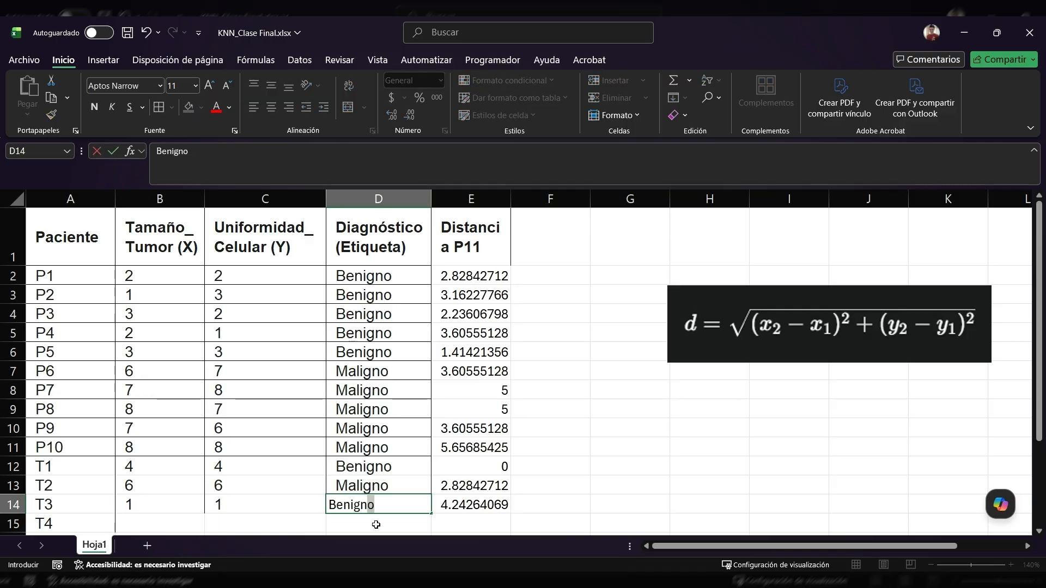
key(Tab)
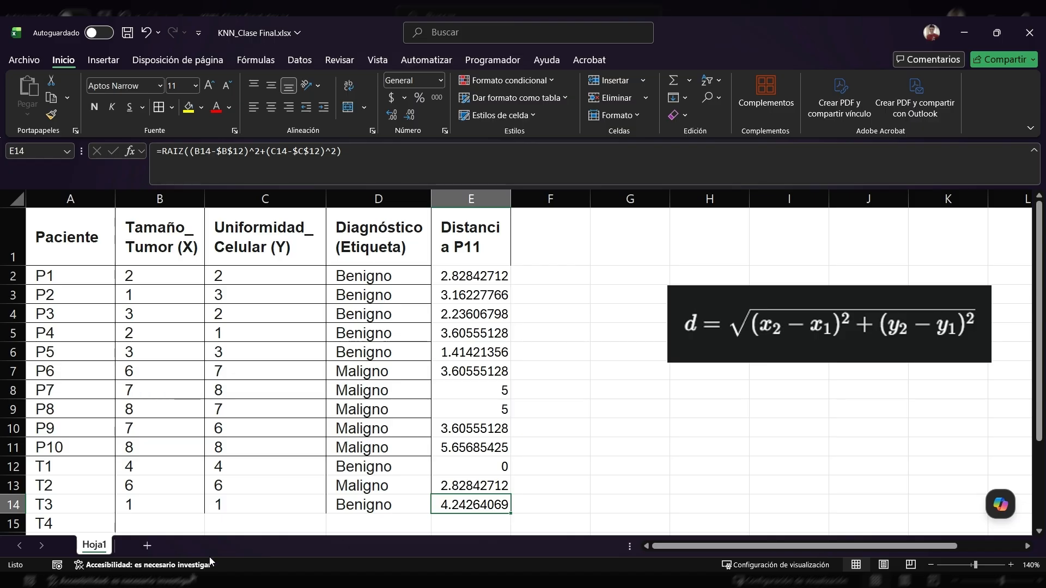
Fill in the T4 row with tumour size 5, cell uniformity 5 and diagnosis Benigno
click(171, 518)
text(5)
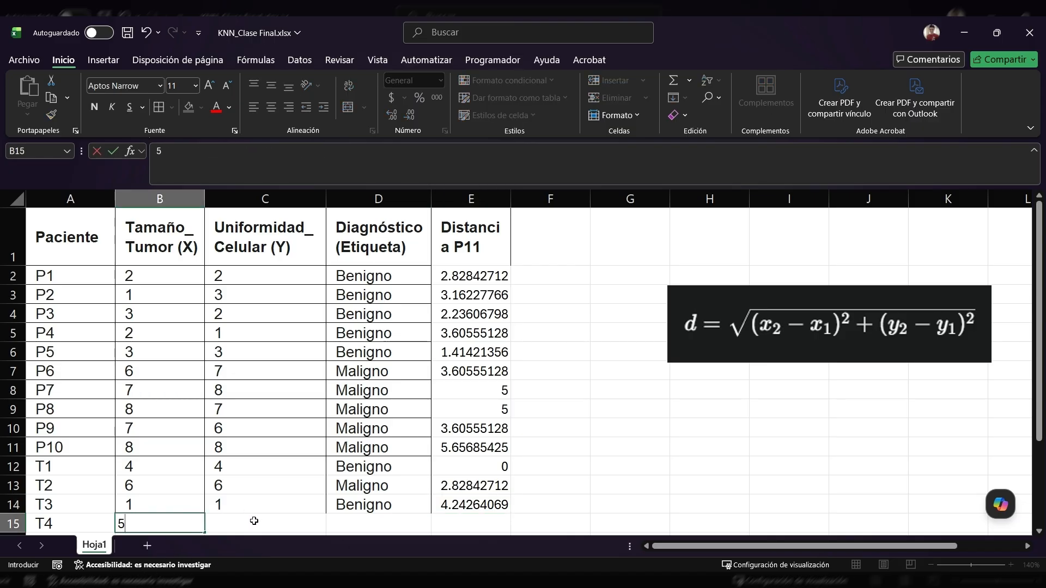
key(Tab)
text(5)
key(Tab)
text(Benigno)
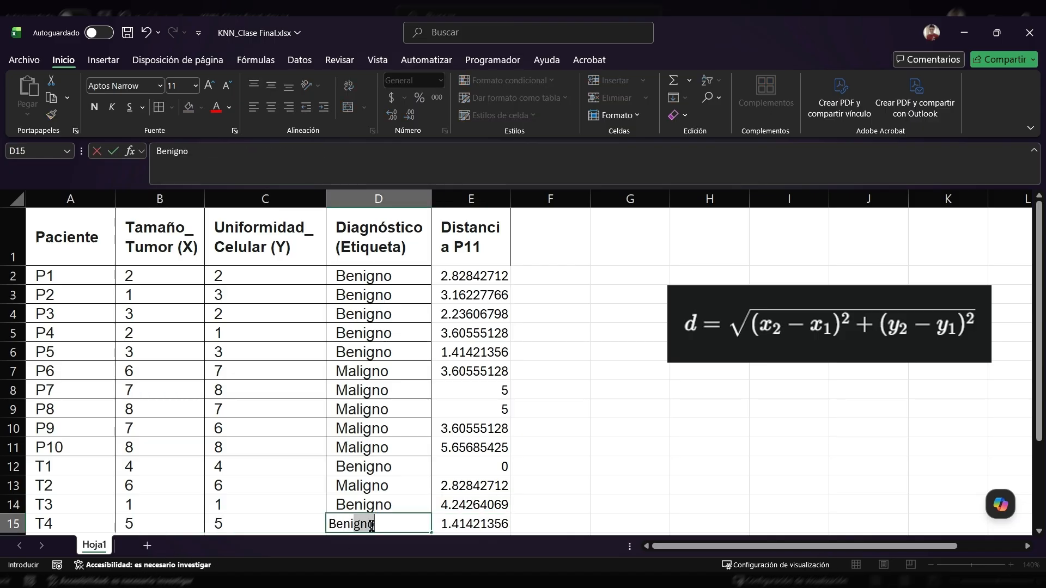
key(Return)
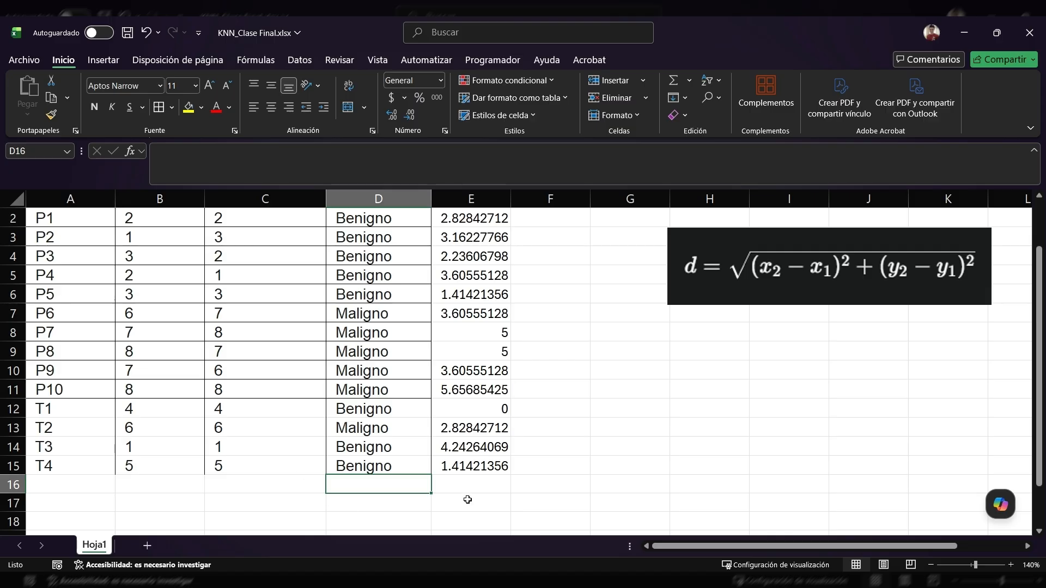
Clear the distances of T1 to T4 in E12:E15 and change the E1 header to Distancia T11
drag(492, 413, 474, 469)
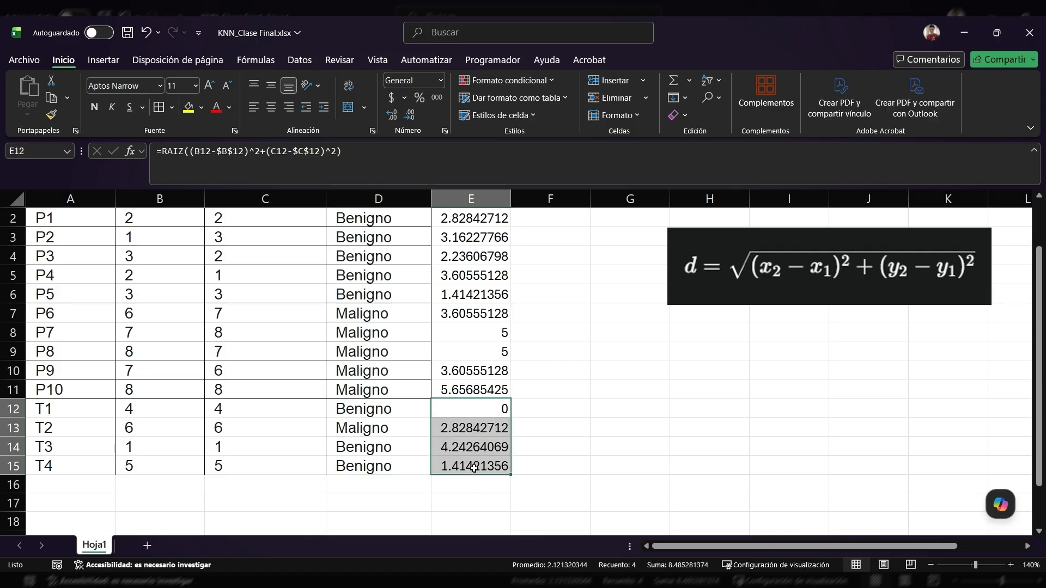
key(Delete)
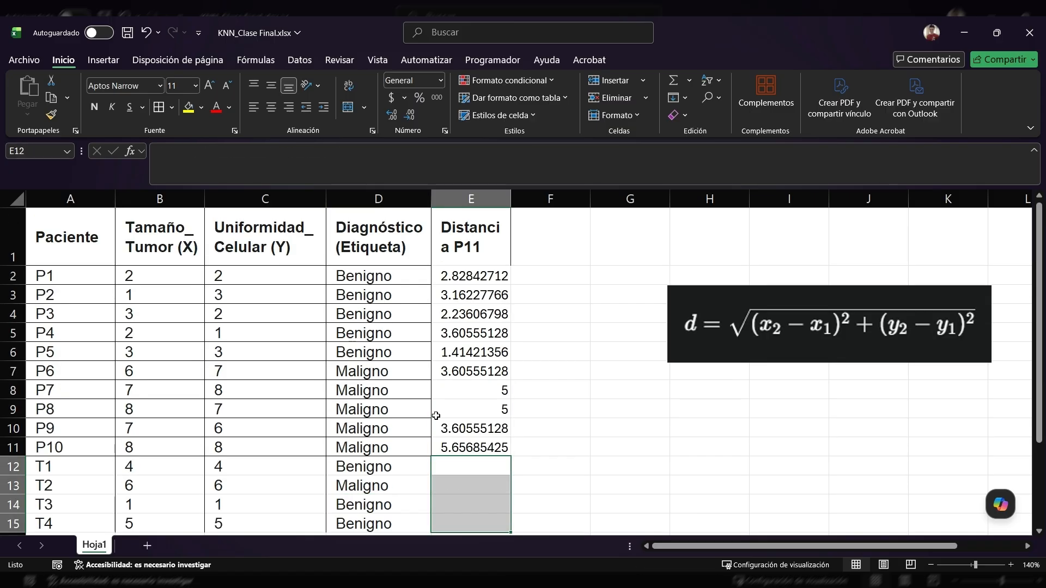
scroll(435, 417, up, 1)
double_click(453, 250)
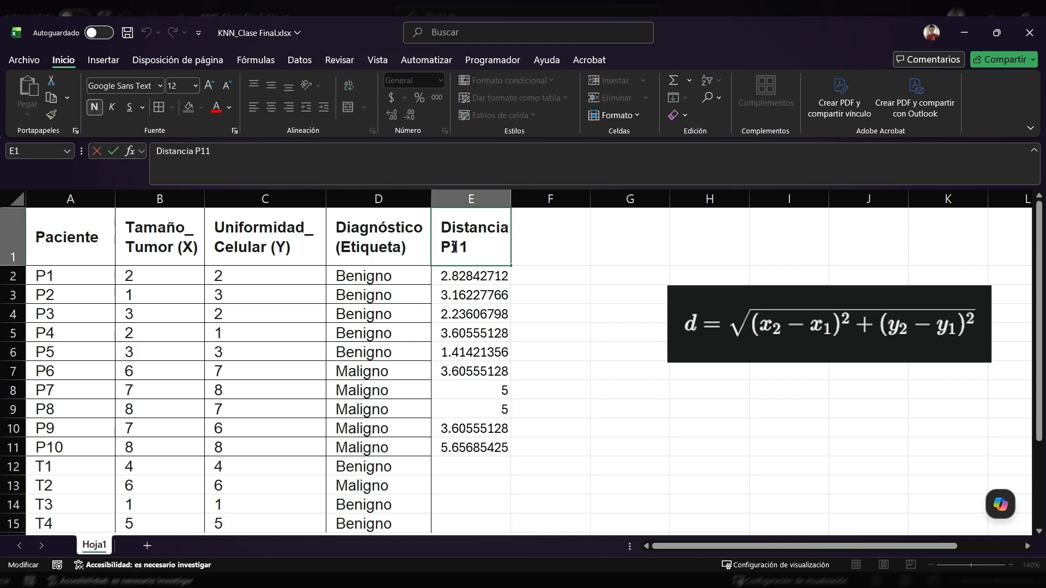
key(BackSpace)
text(T)
key(Return)
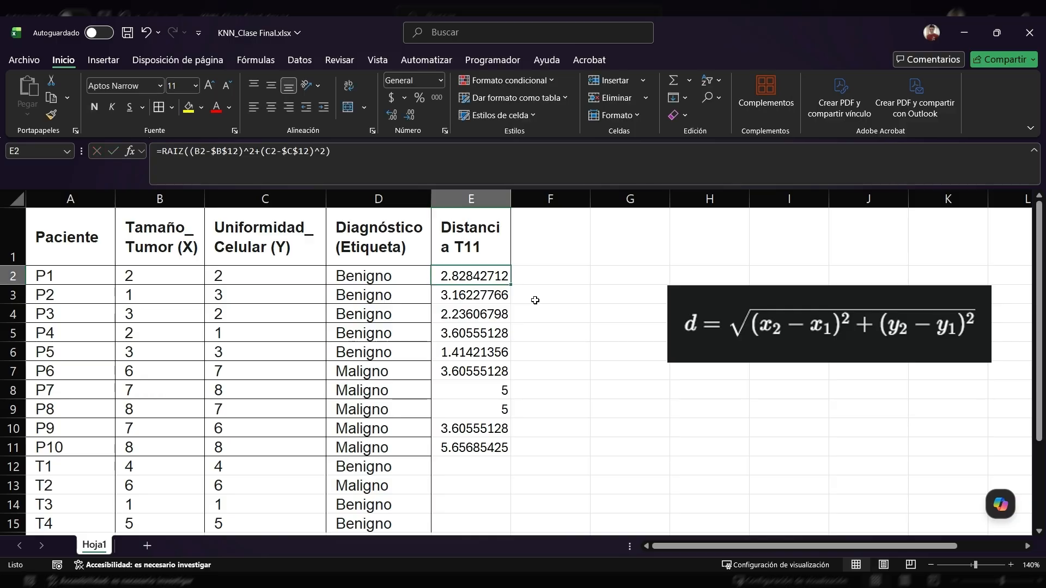
Extend the distance formula from E11 down to the T1 row in E12
click(481, 449)
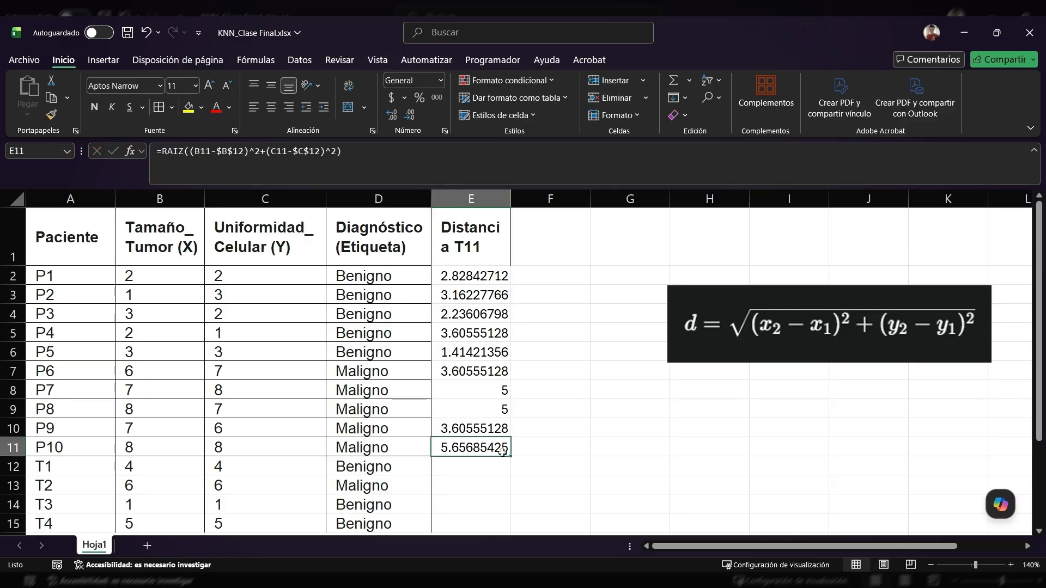
drag(512, 458, 511, 474)
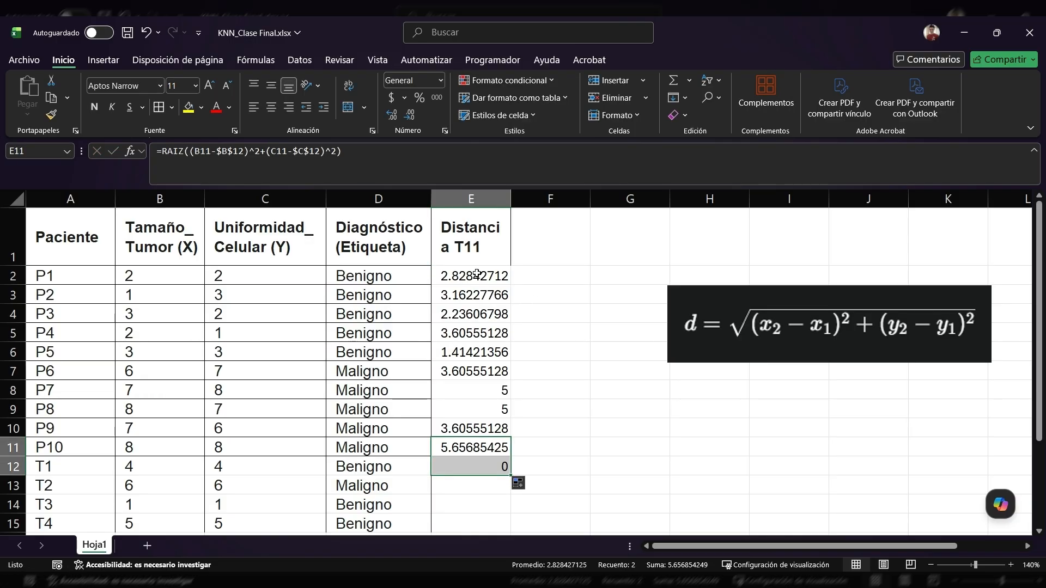
Check which patient cells the distance formulas in E2 and E11 refer to, compared with the T1 row
click(466, 286)
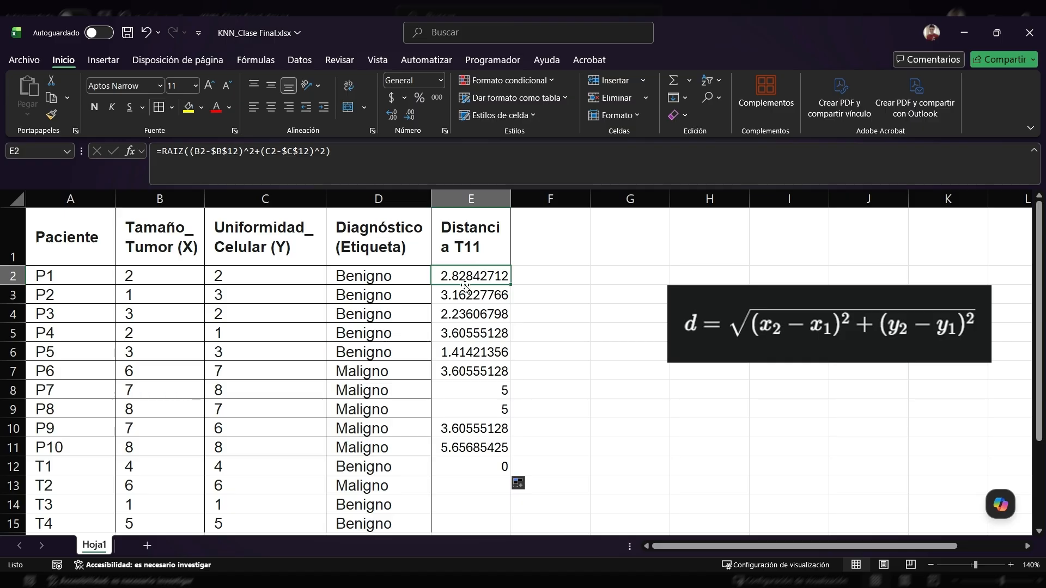
click(67, 467)
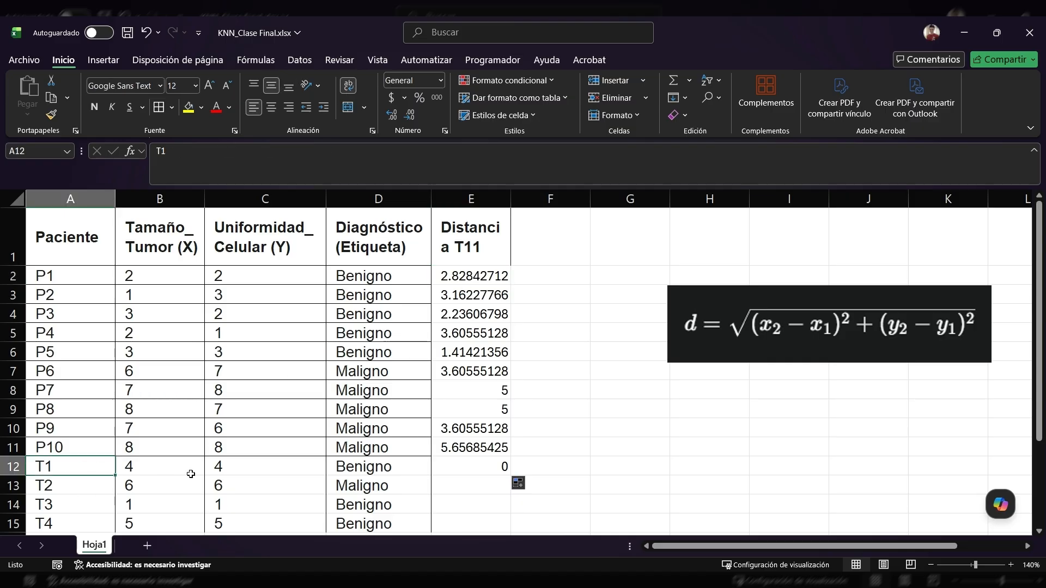
click(475, 277)
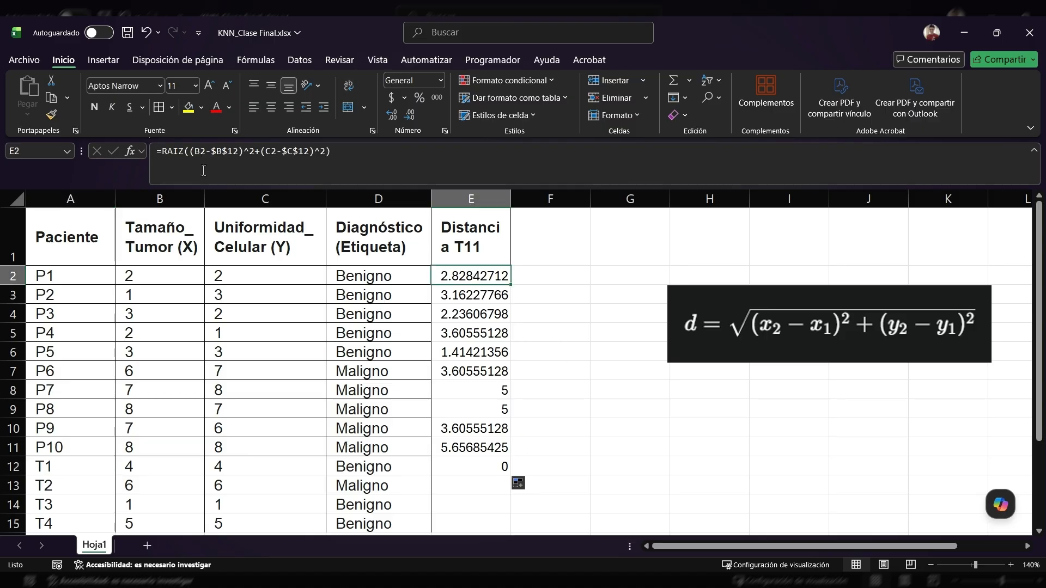
double_click(489, 278)
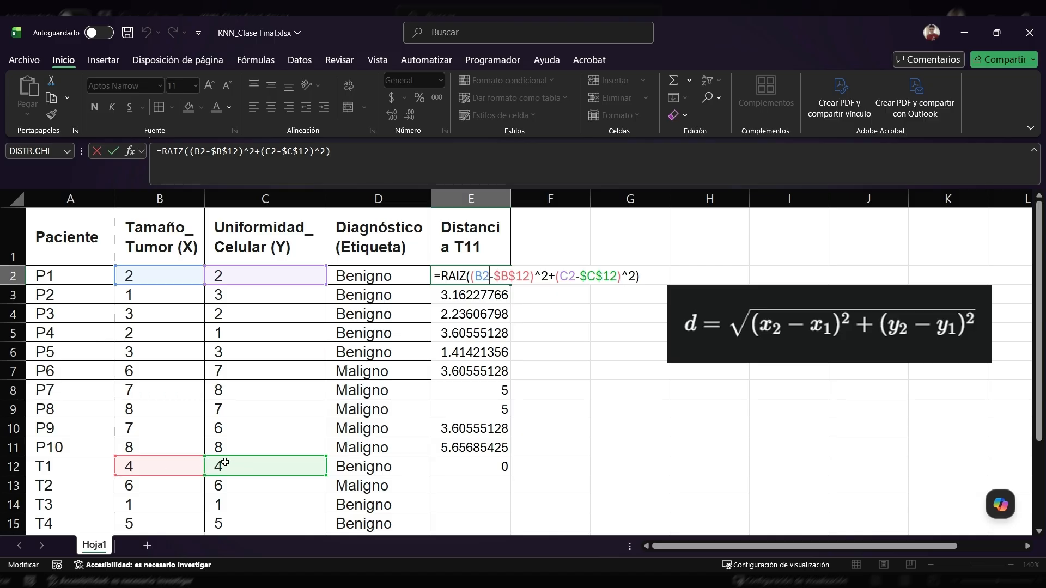
key(Escape)
double_click(497, 450)
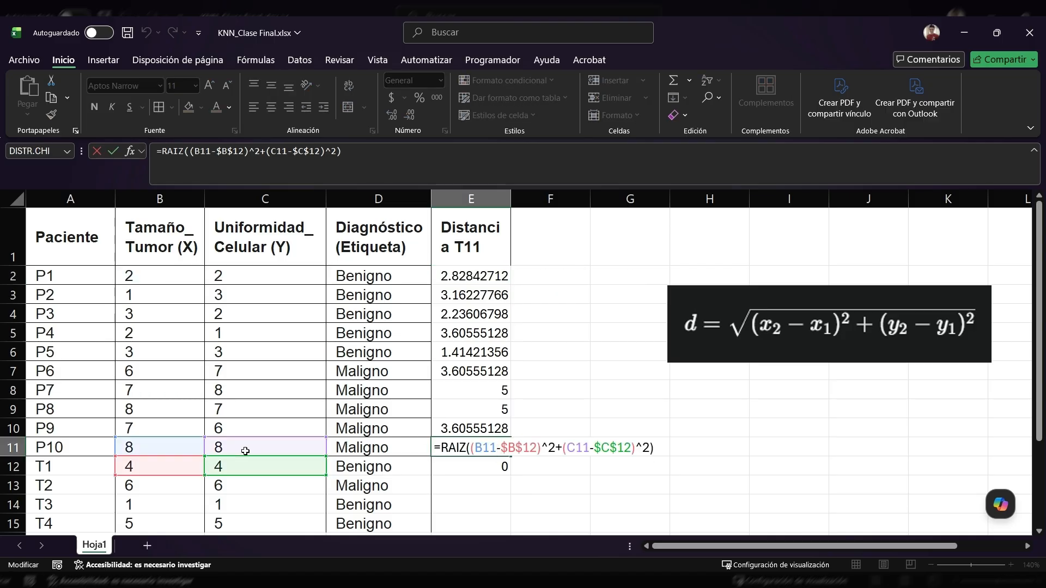
key(Escape)
drag(484, 277, 484, 444)
Correct the header in E1 to Distancia T1
double_click(482, 253)
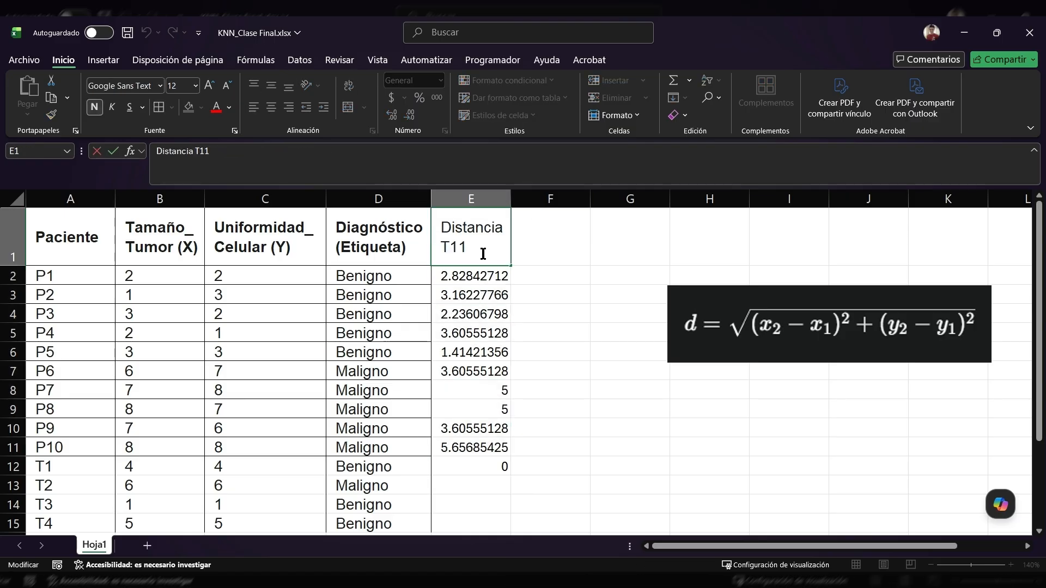
key(BackSpace)
click(561, 252)
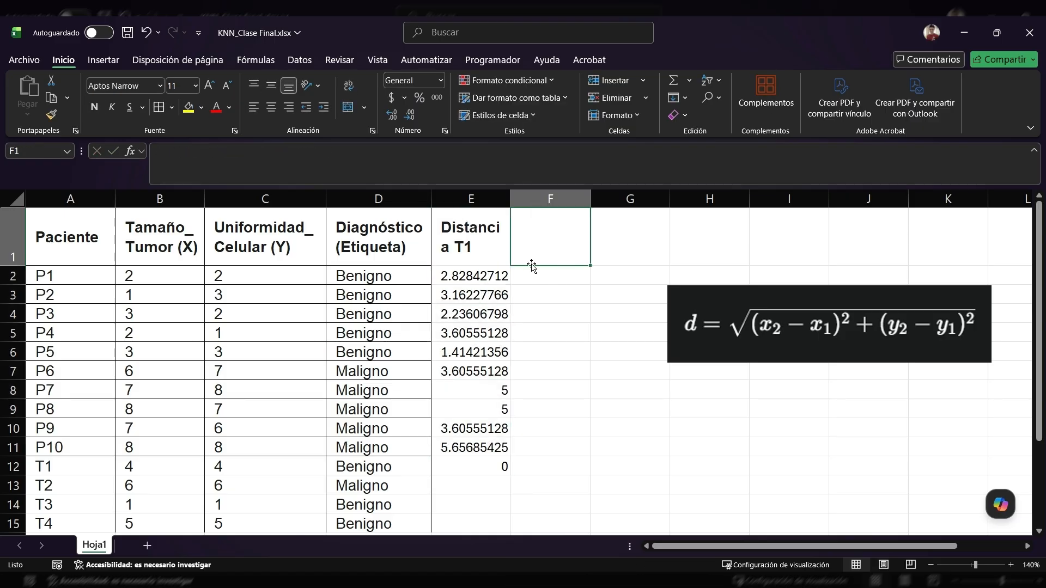
Enter Distancia T2 as the header of the new distance column in F1
text(D)
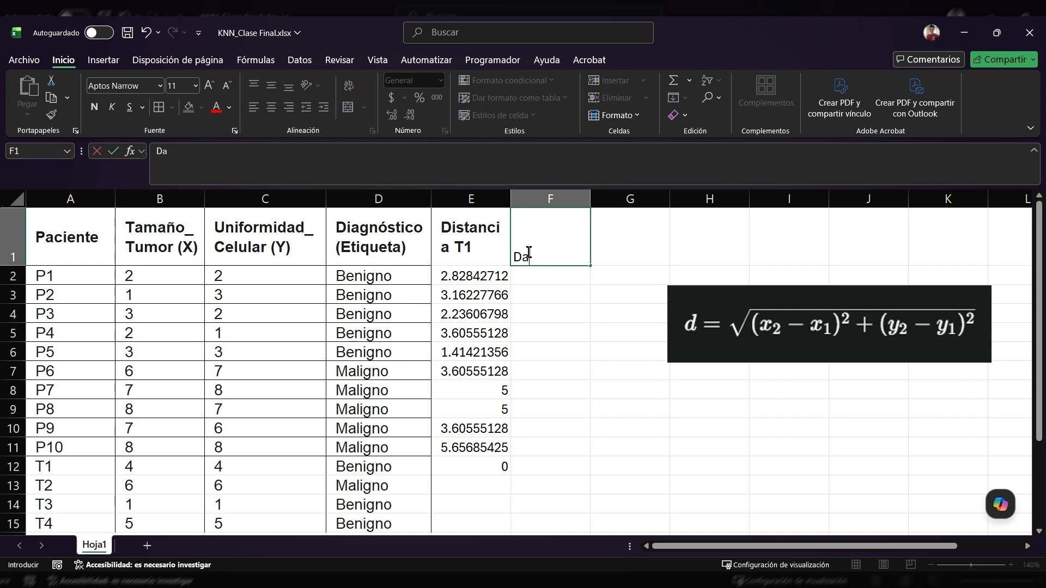
text(a)
key(BackSpace)
key(BackSpace)
text(Distancia T2)
key(Return)
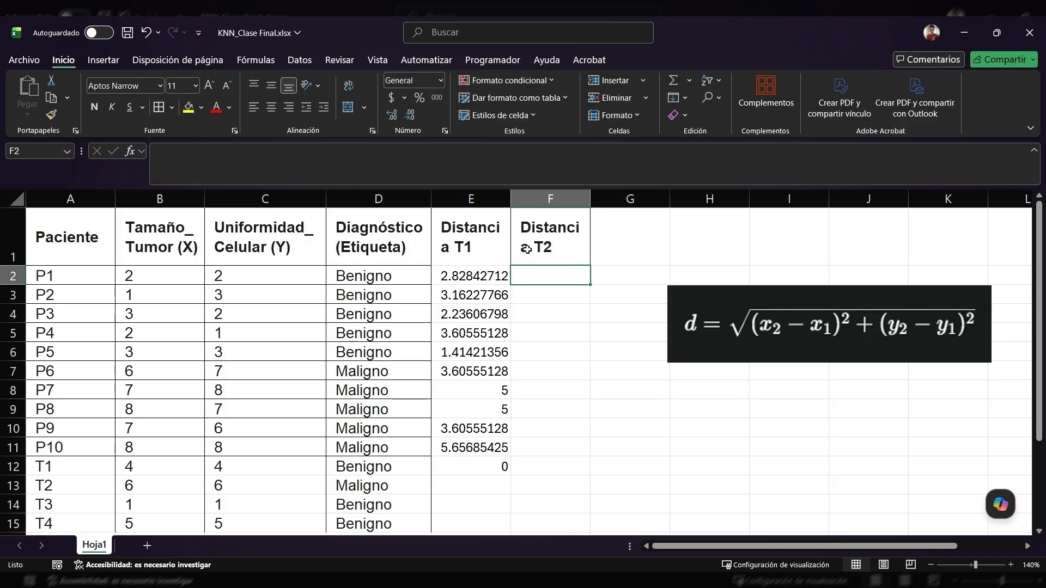
Write the P1-to-T2 Euclidean distance formula =raiz((B2-B13)^2+(C2-C13)^2) in F2
click(471, 274)
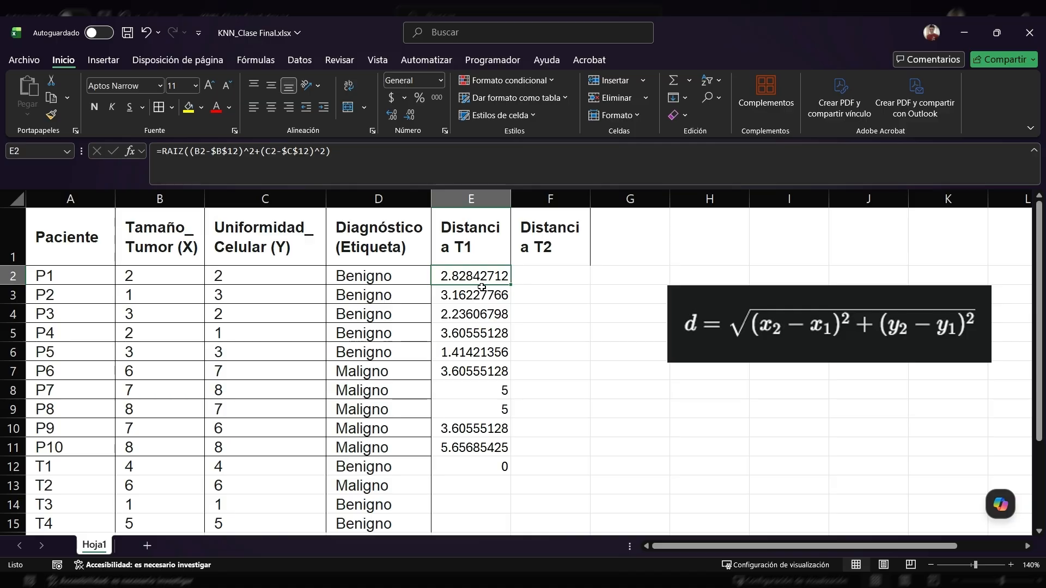
click(541, 273)
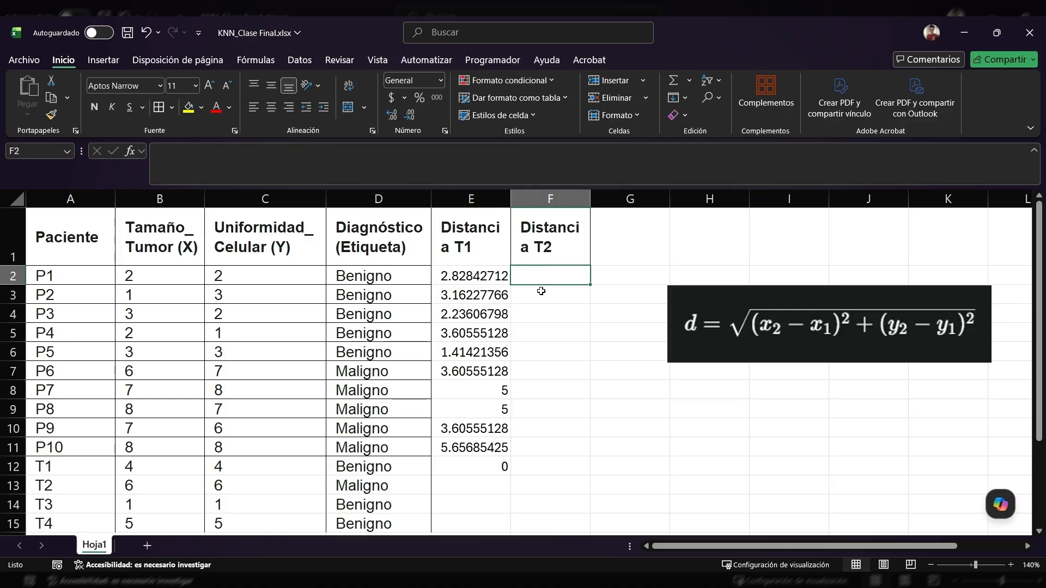
text(=raiz(()
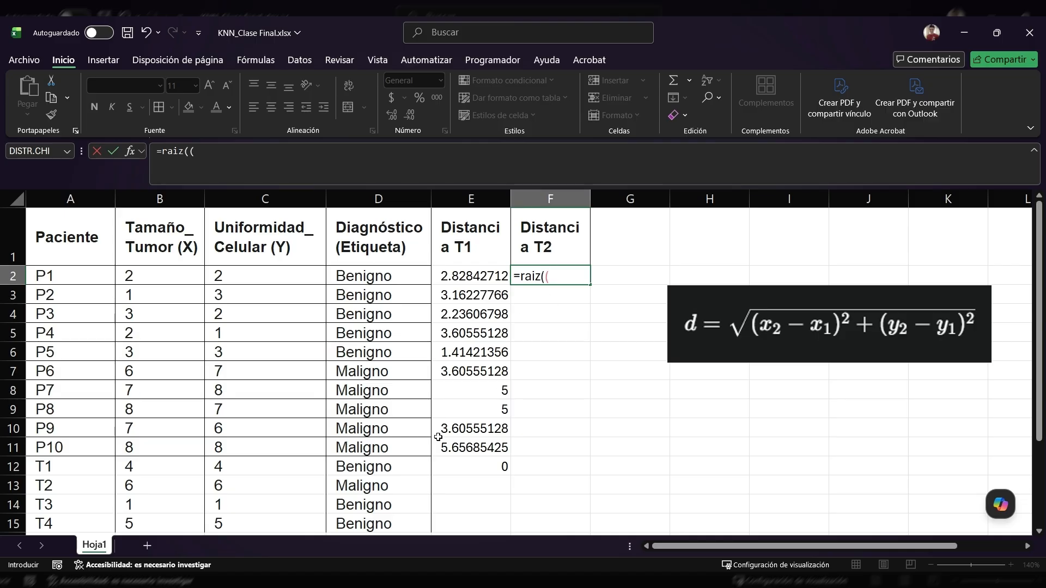
click(154, 275)
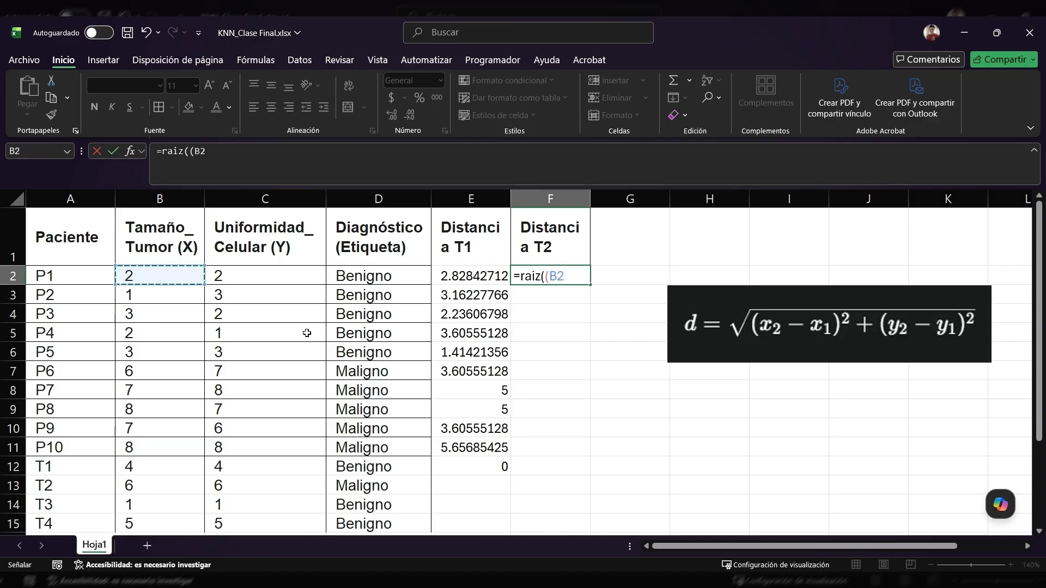
text(-)
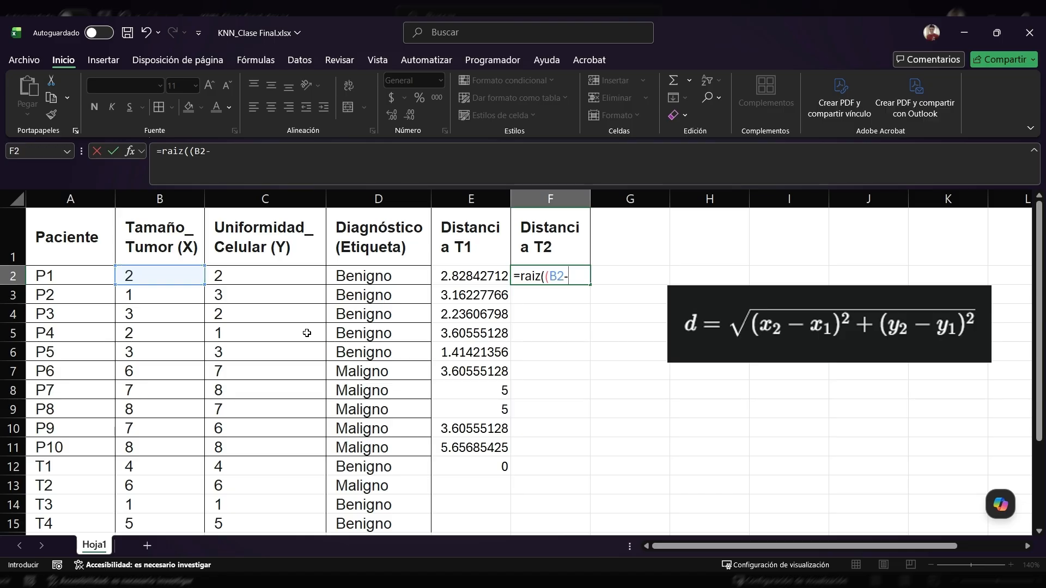
click(160, 484)
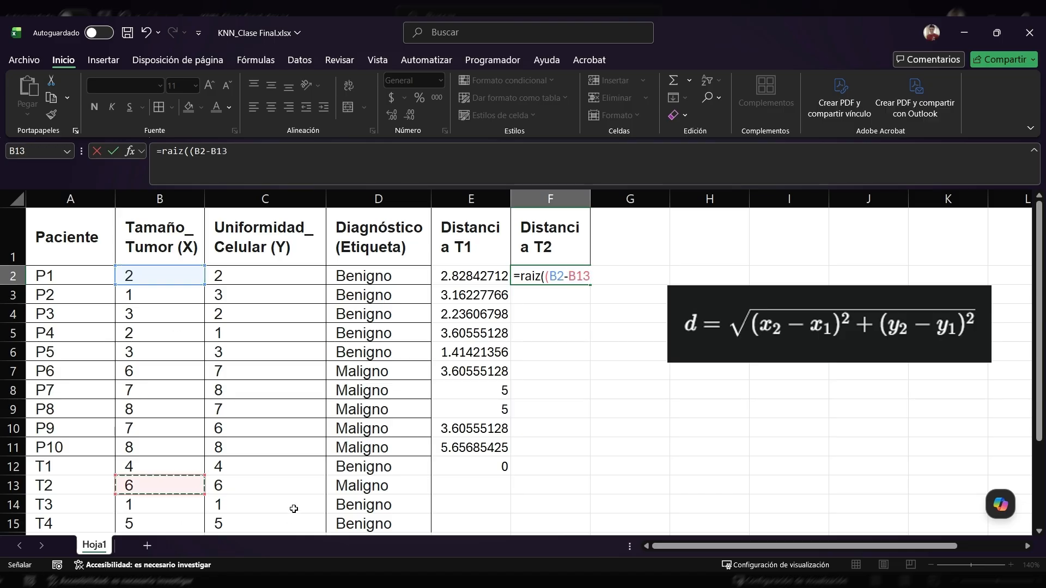
text())
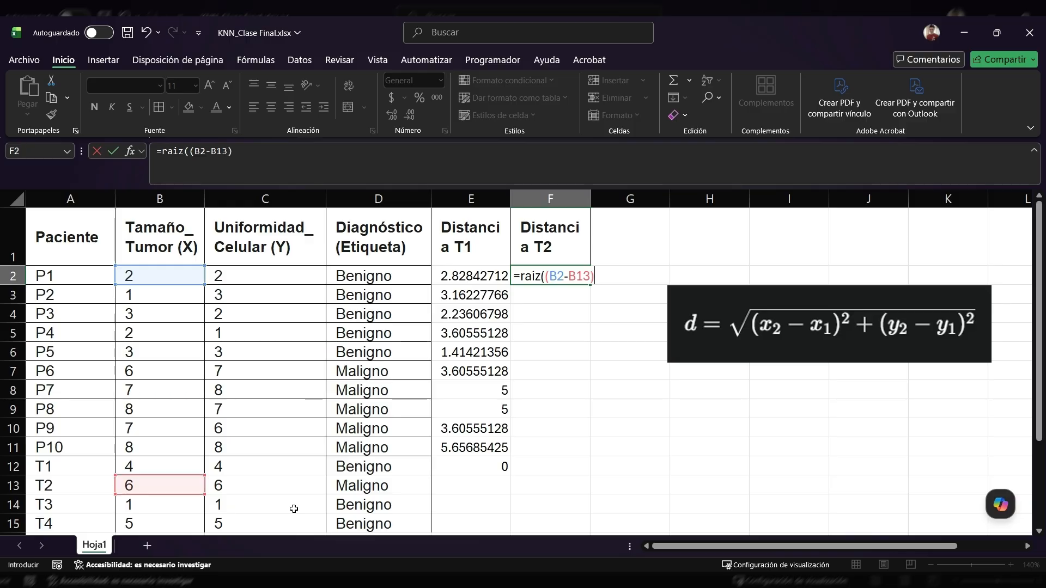
text(^2+()
click(266, 278)
text(-)
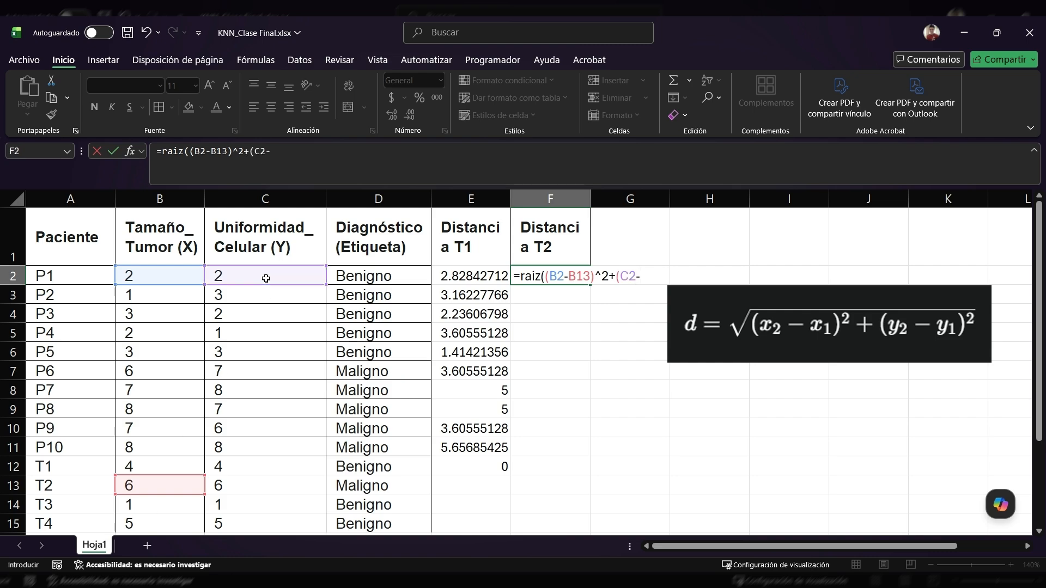
click(243, 486)
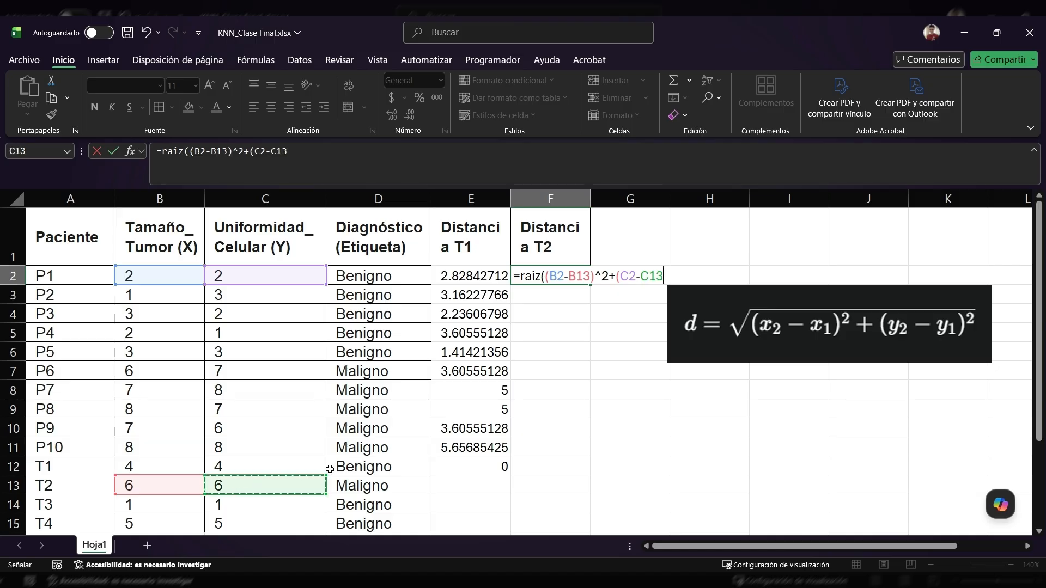
text())
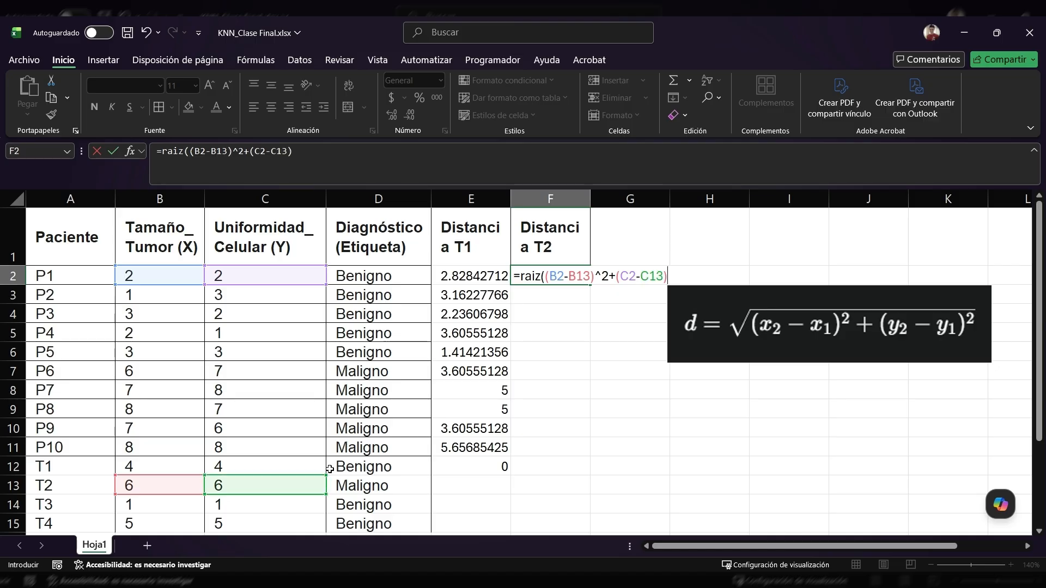
text(^2))
Make the T2 references in the F2 formula absolute as $B$13 and $C$13, and commit the formula
click(577, 276)
key(F4)
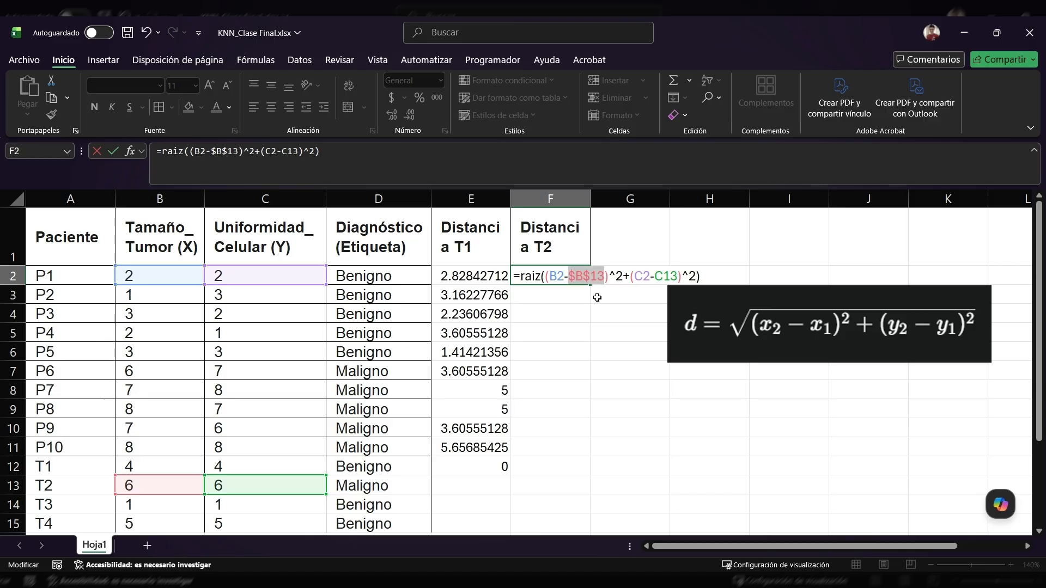
click(660, 277)
key(F4)
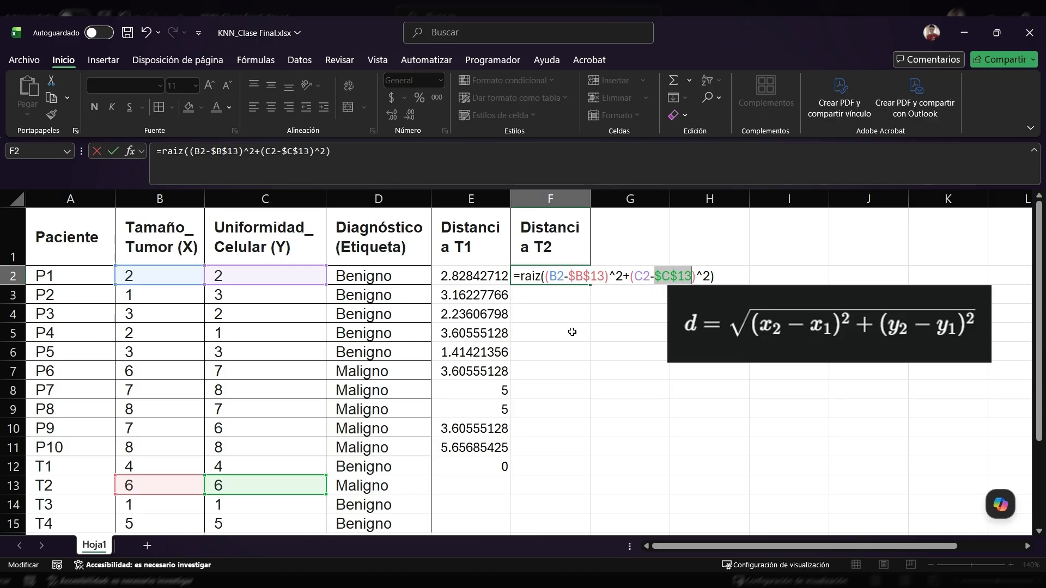
key(Return)
click(572, 279)
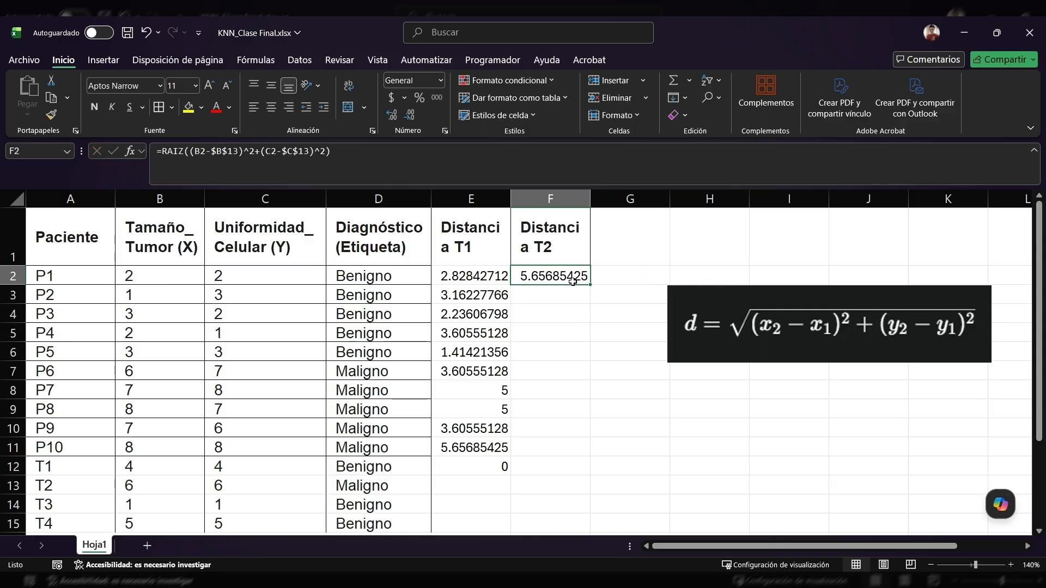
Fill the T2 distance formula down to F11, and enter the headers T3 in G1 and T4 in H1
drag(592, 282, 585, 455)
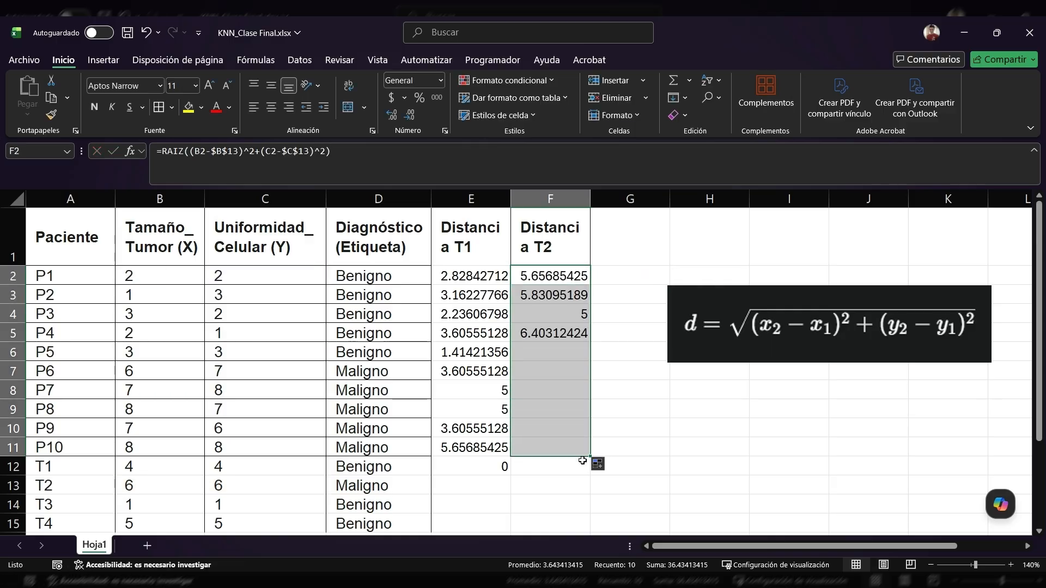
click(628, 236)
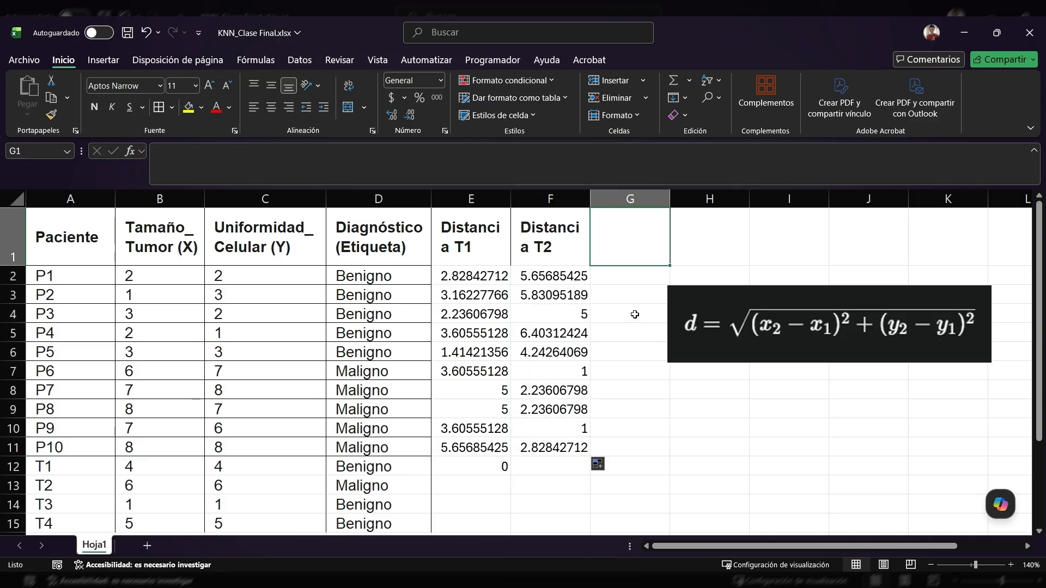
text(T3)
key(Tab)
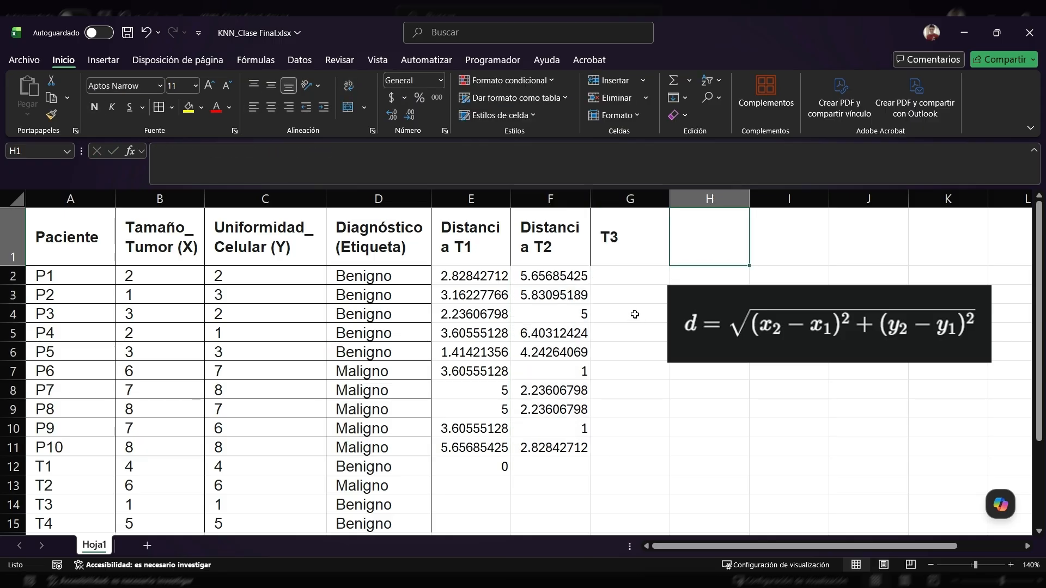
text(T4)
Move the equation picture clear of column H and copy the formula text from F2 unchanged into G2
drag(673, 355, 782, 374)
click(629, 276)
click(550, 276)
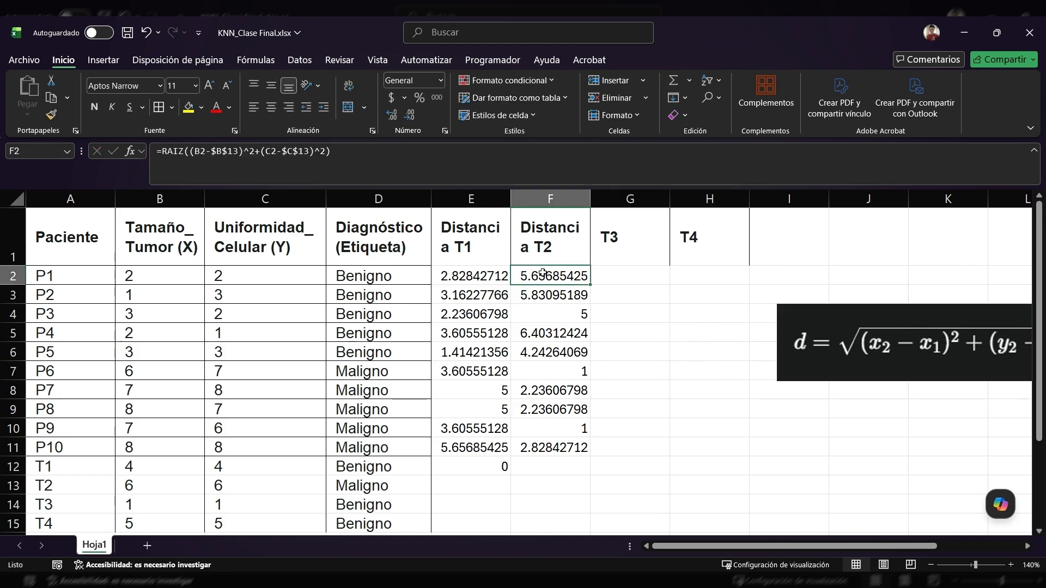
drag(365, 158, 148, 185)
key(ctrl+c)
key(Escape)
click(633, 274)
key(ctrl+v)
Repoint the G2 formula's T2 references to $B$14 and $C$14 for patient T3, and fill it down to G11
double_click(625, 282)
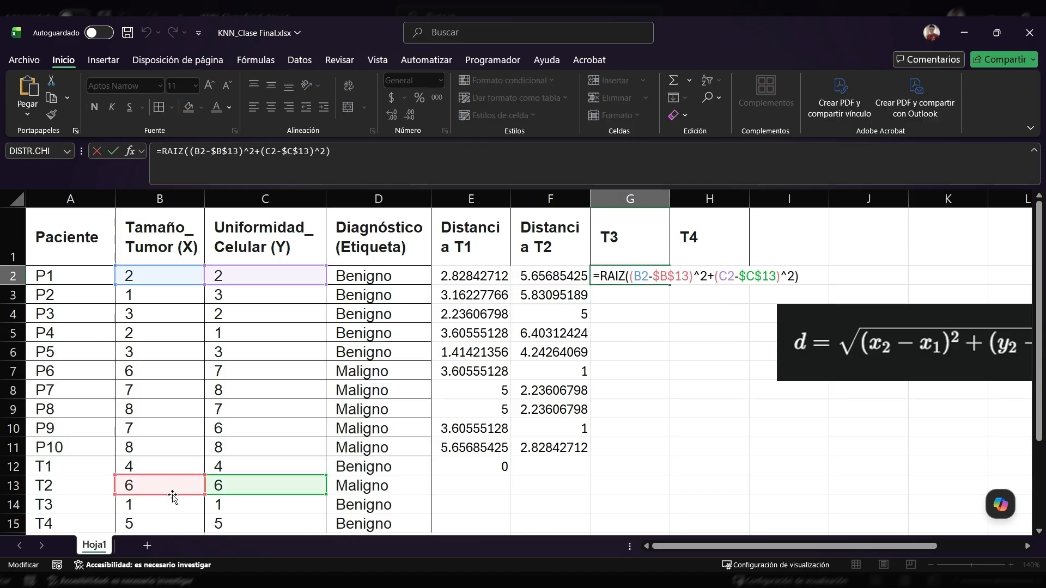
drag(172, 494, 172, 511)
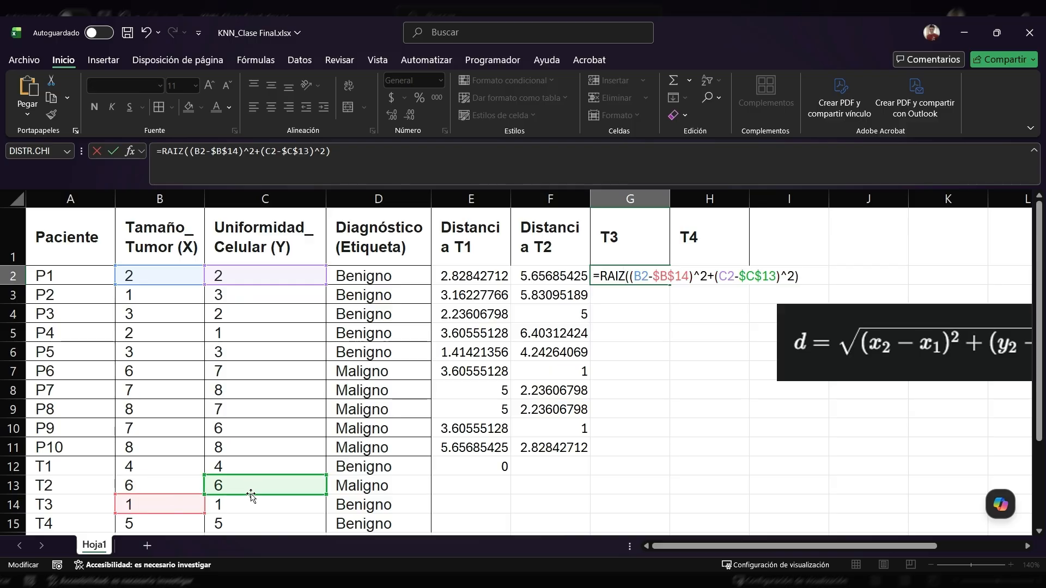
drag(253, 498, 254, 507)
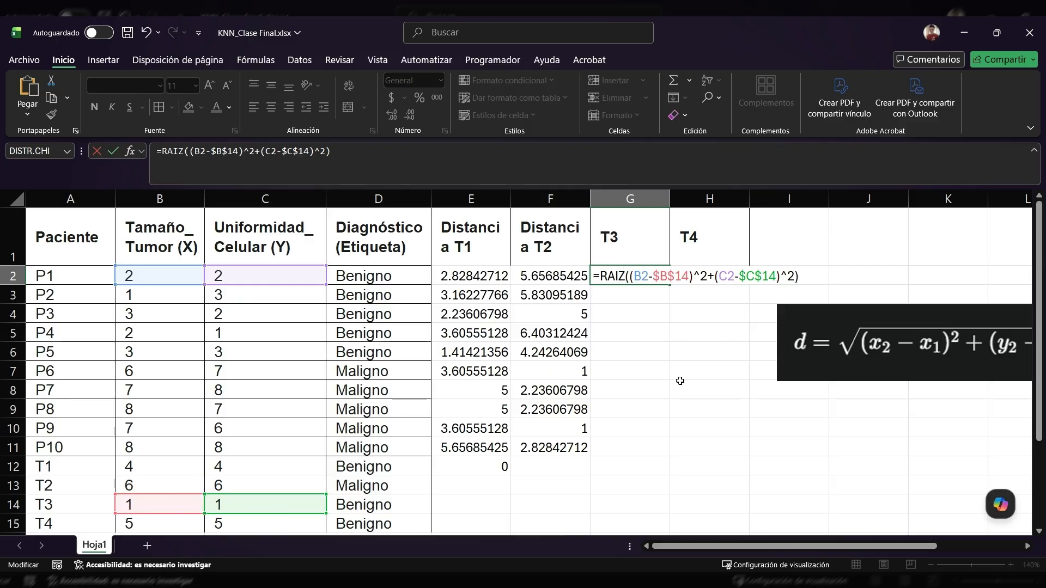
key(Return)
key(Up)
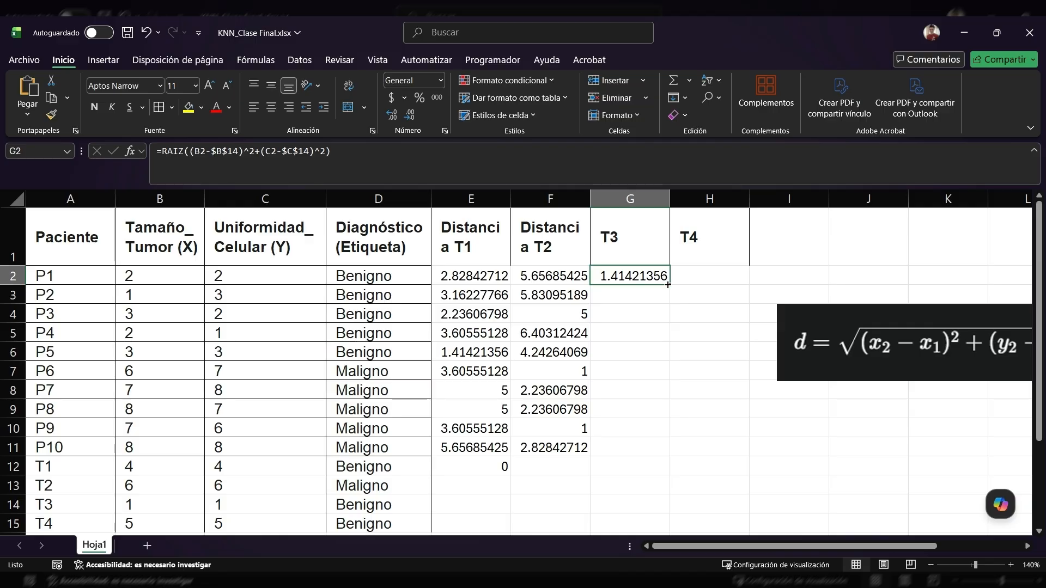
drag(670, 285, 662, 451)
Paste the copied distance formula into H2 and repoint its T2 references to $B$15 and $C$15 for patient T4
click(716, 273)
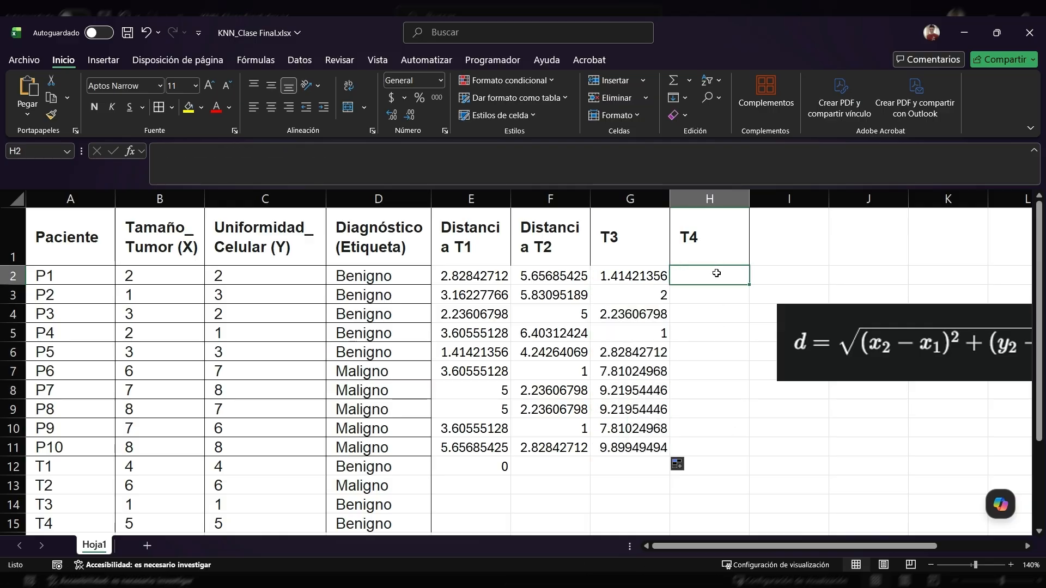
click(642, 281)
click(706, 279)
click(367, 181)
key(ctrl+v)
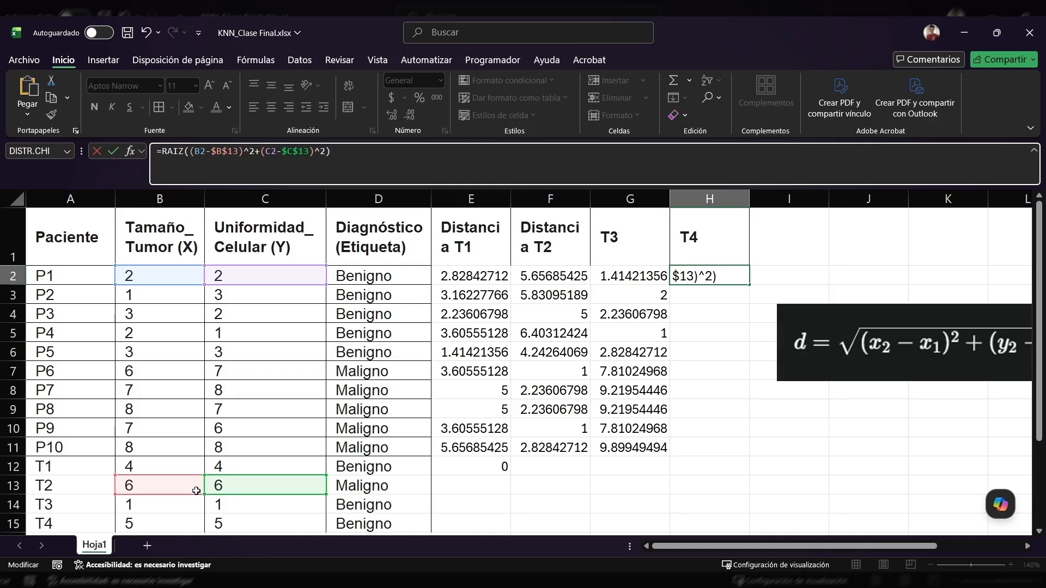
scroll(197, 490, down, 1)
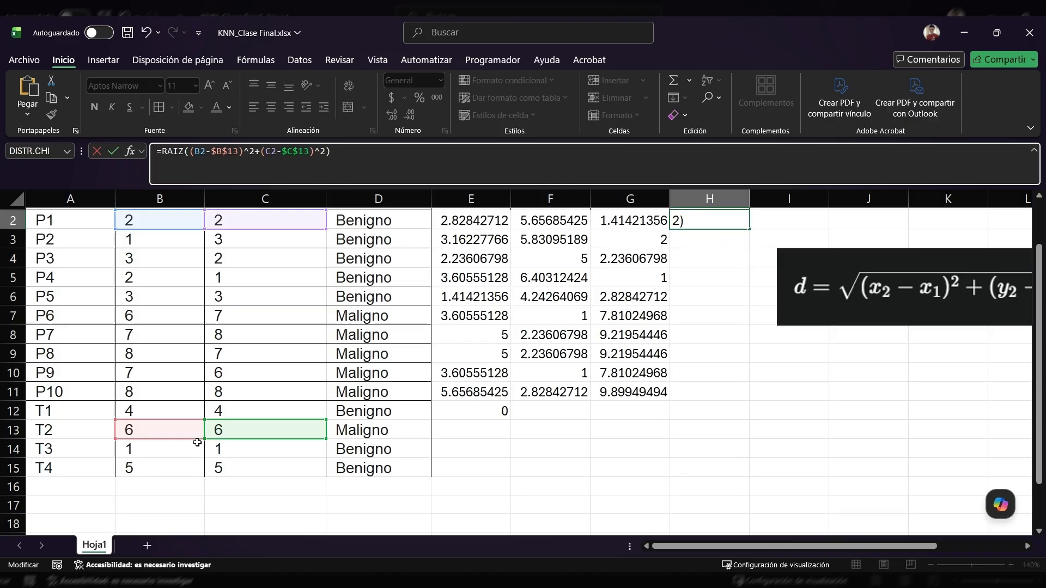
drag(202, 442, 203, 480)
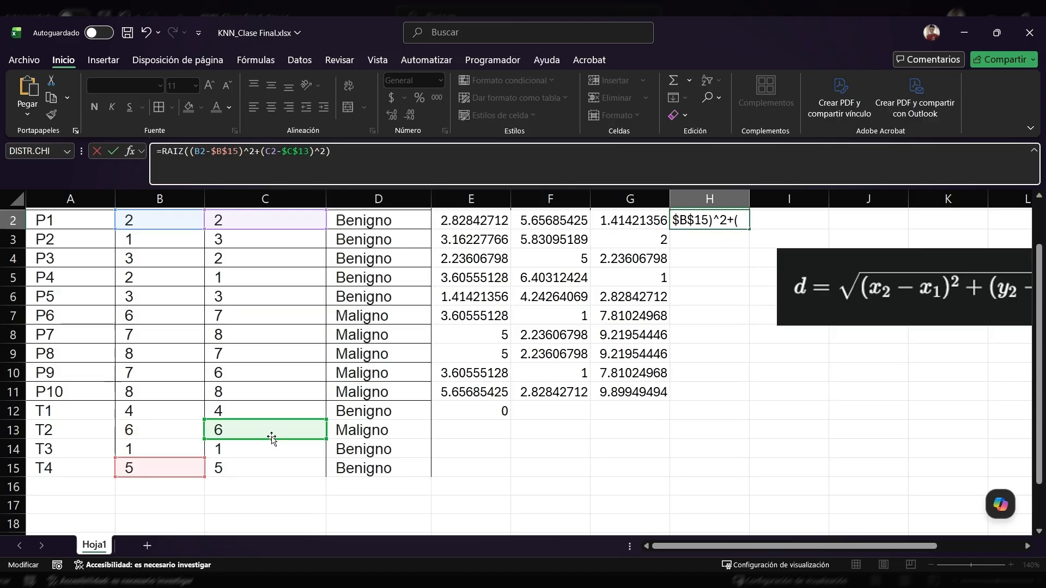
drag(280, 439, 274, 468)
key(Return)
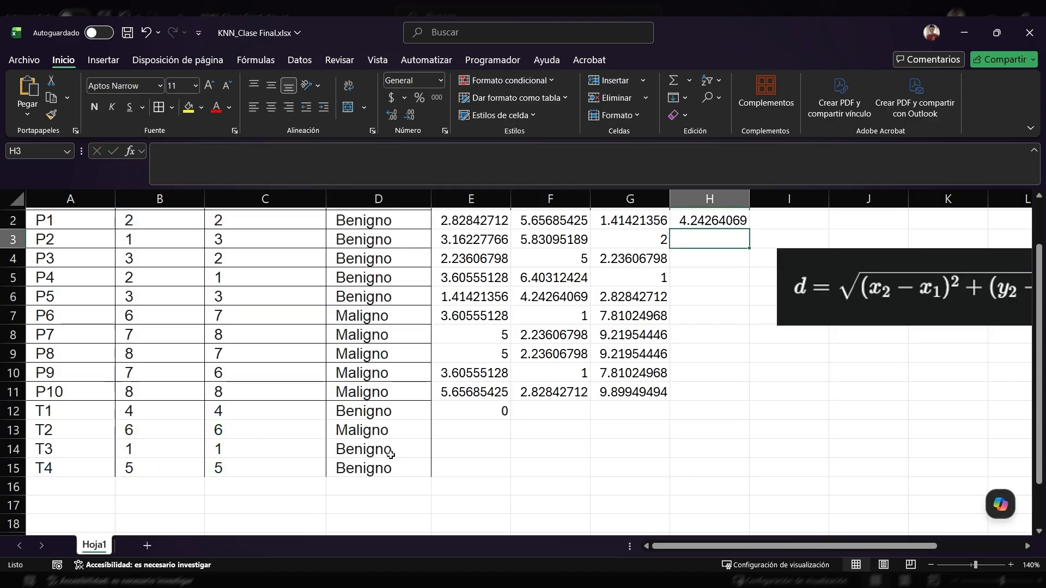
Check the T3 formula in G2 and fill the T4 distance formula from H2 down to H11
scroll(637, 435, up, 1)
double_click(643, 275)
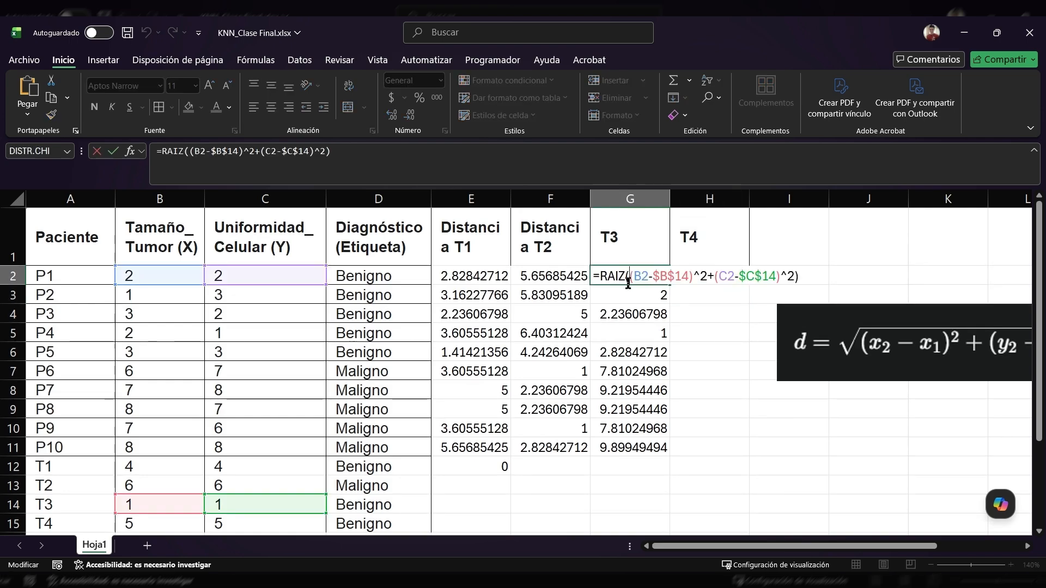
key(Escape)
click(717, 277)
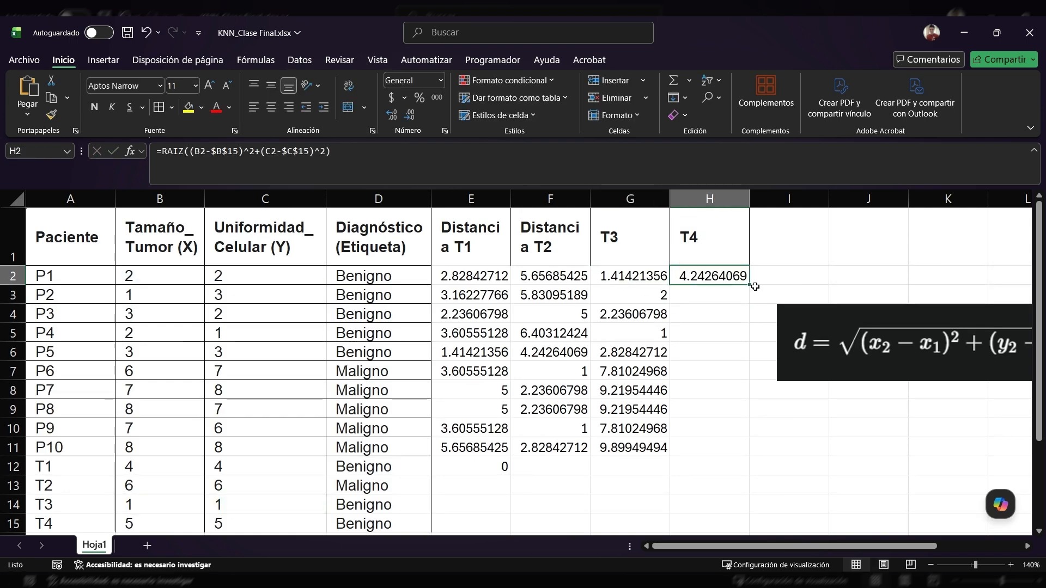
drag(755, 286, 733, 450)
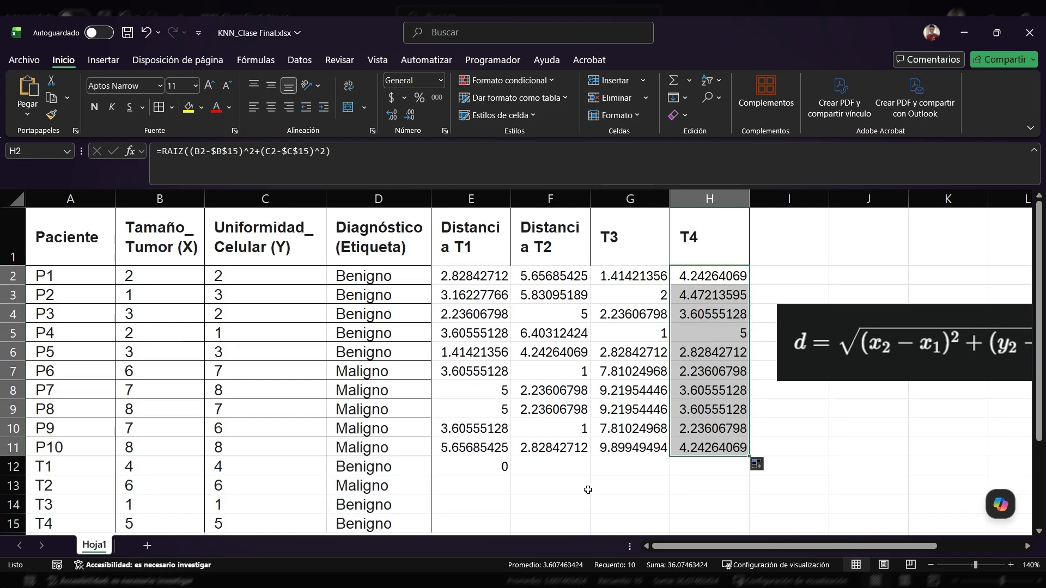
scroll(560, 460, down, 1)
scroll(560, 459, up, 1)
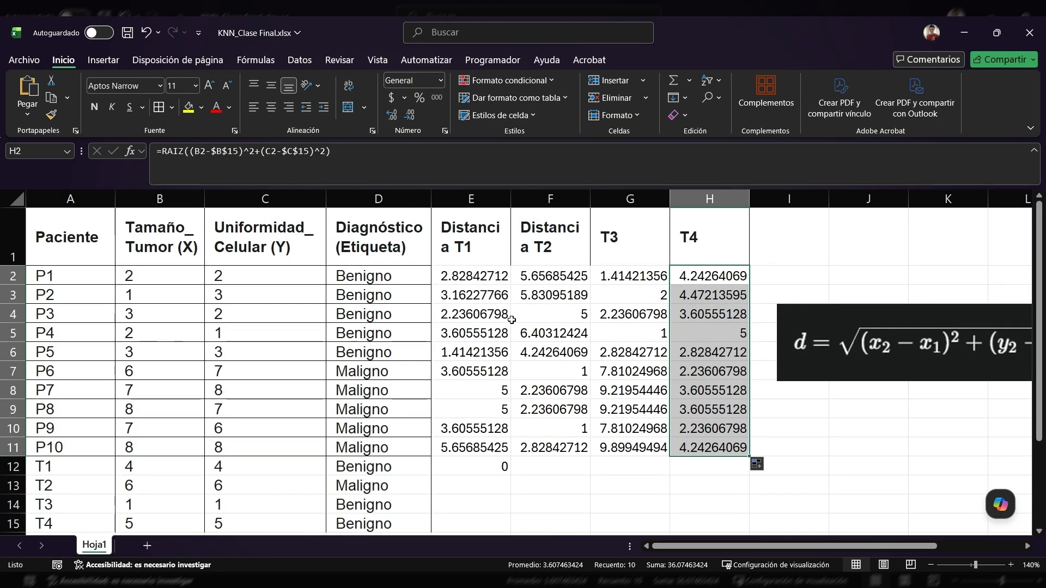
Replace the distance formulas in E2:H11 with their values by copying the range and pasting values in place
click(471, 279)
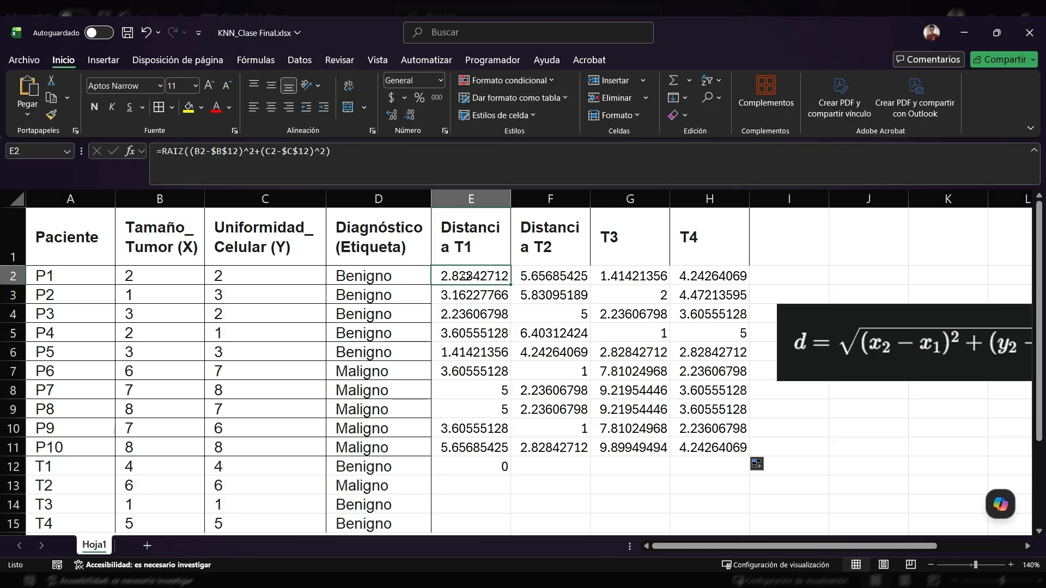
drag(466, 273, 709, 448)
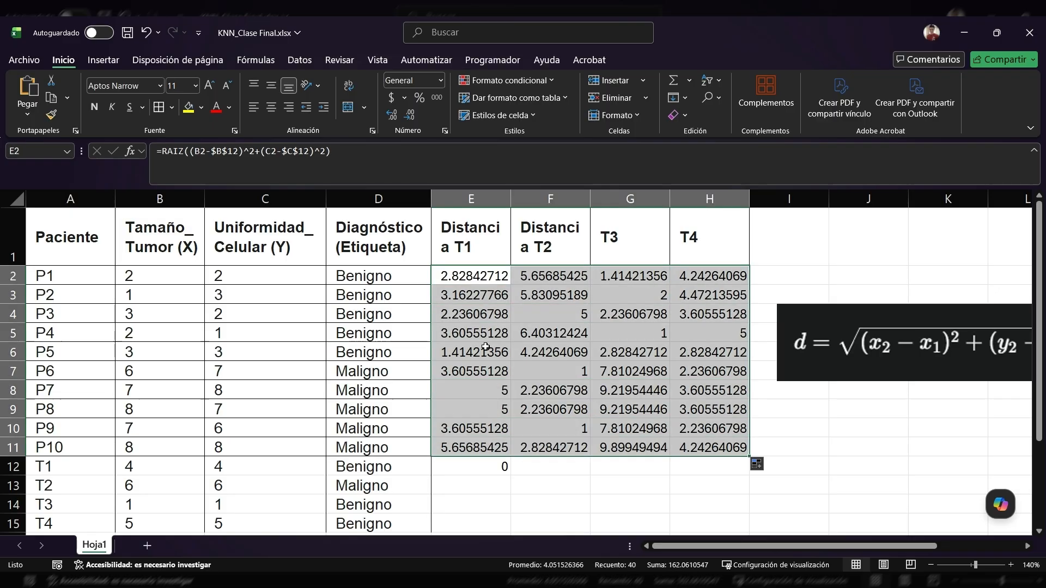
key(ctrl+c)
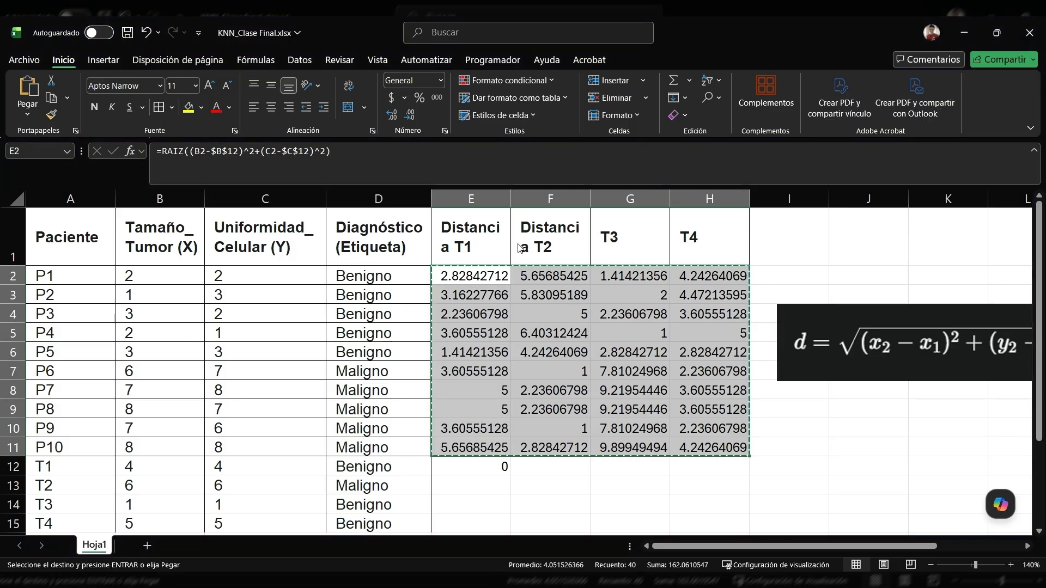
key(ctrl+v)
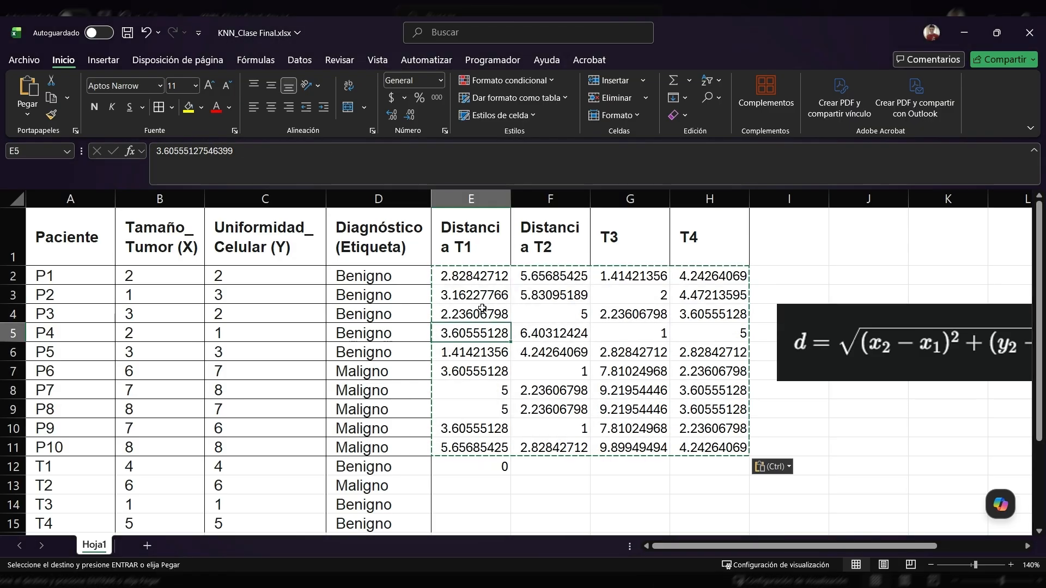
click(472, 315)
key(Escape)
Insert blank rows above the T1 row, leaving three empty rows between P10 and the test patients
click(523, 469)
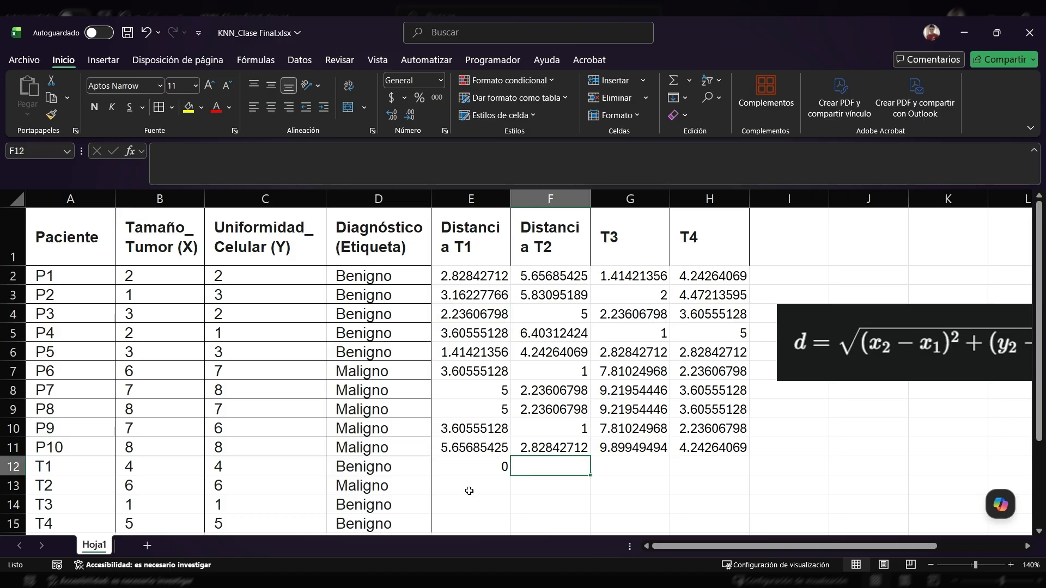
click(14, 466)
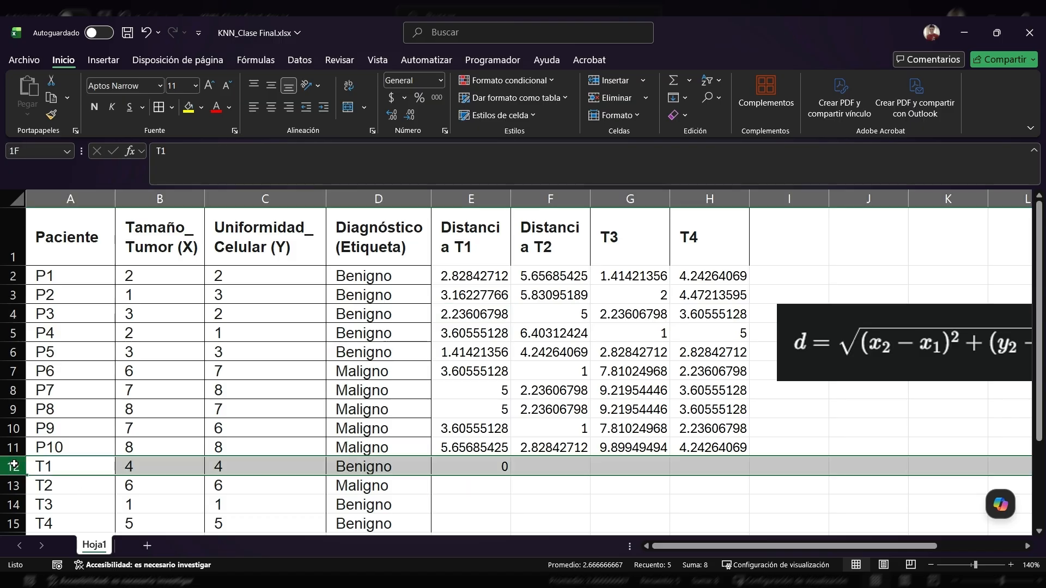
key(ctrl+plus)
key(ctrl+plus)
key(ctrl+plus)
key(ctrl+plus)
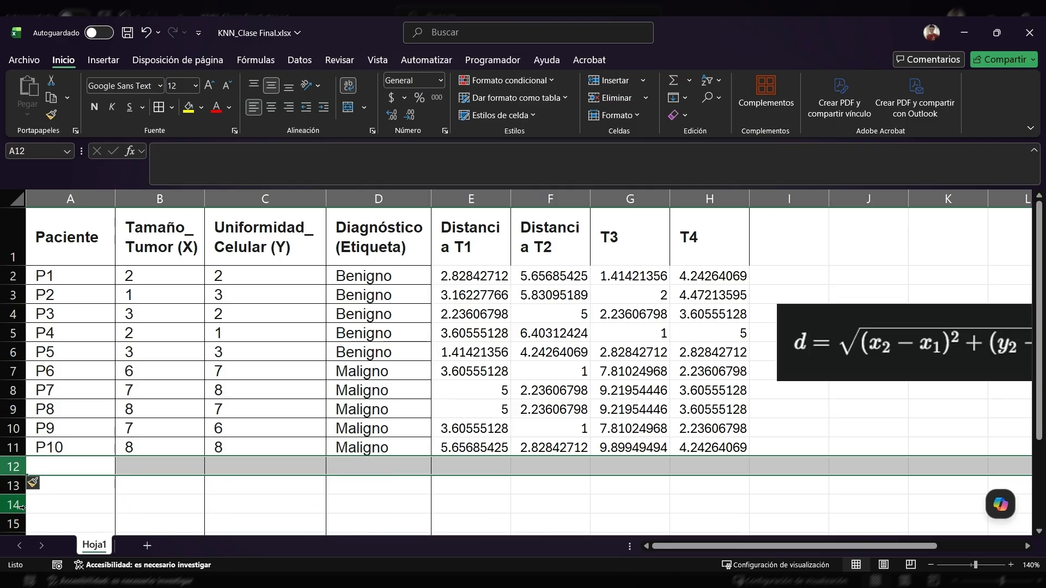
click(13, 485)
key(ctrl+minus)
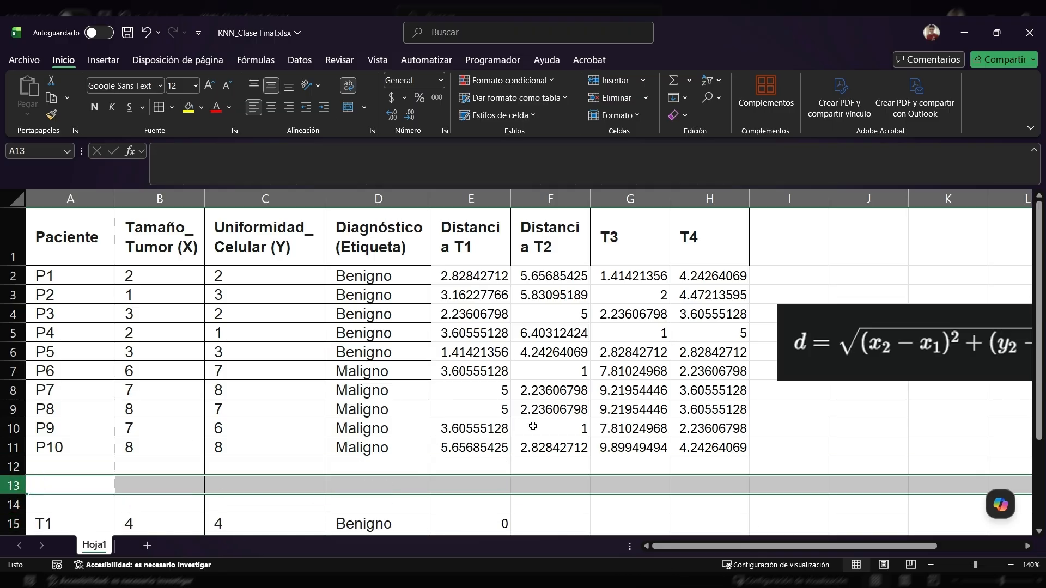
Try converting the range A1:H11 into a table with headers, and undo the conversion
click(613, 395)
key(Up)
key(Up)
key(Up)
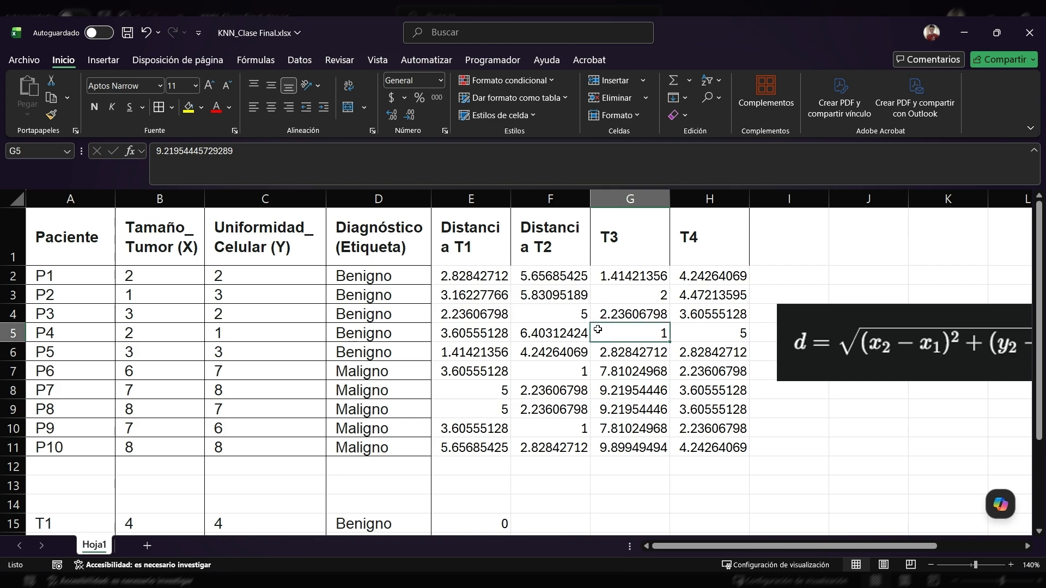
key(ctrl+t)
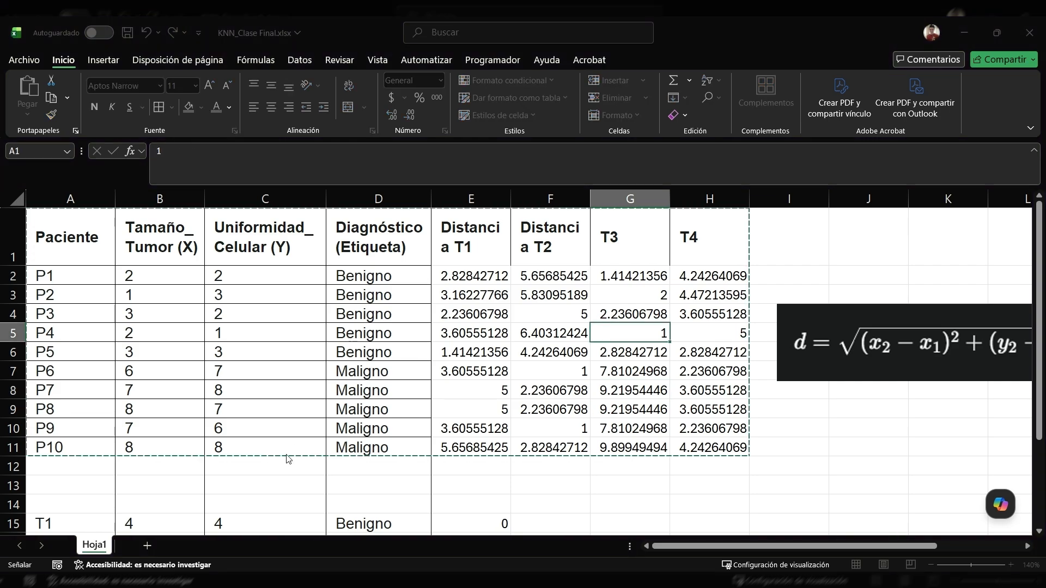
click(280, 476)
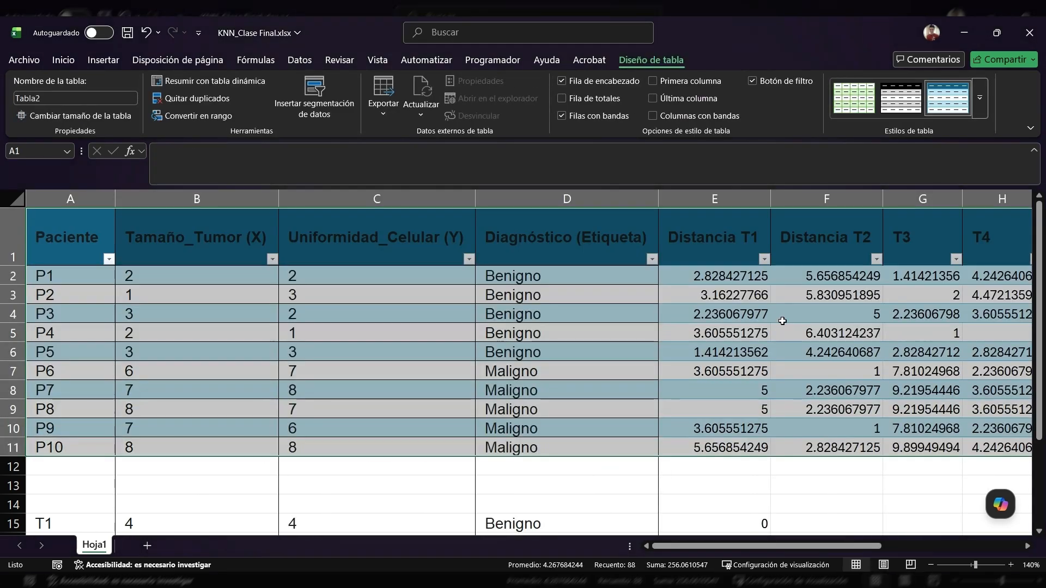
key(ctrl+z)
key(Left)
key(Left)
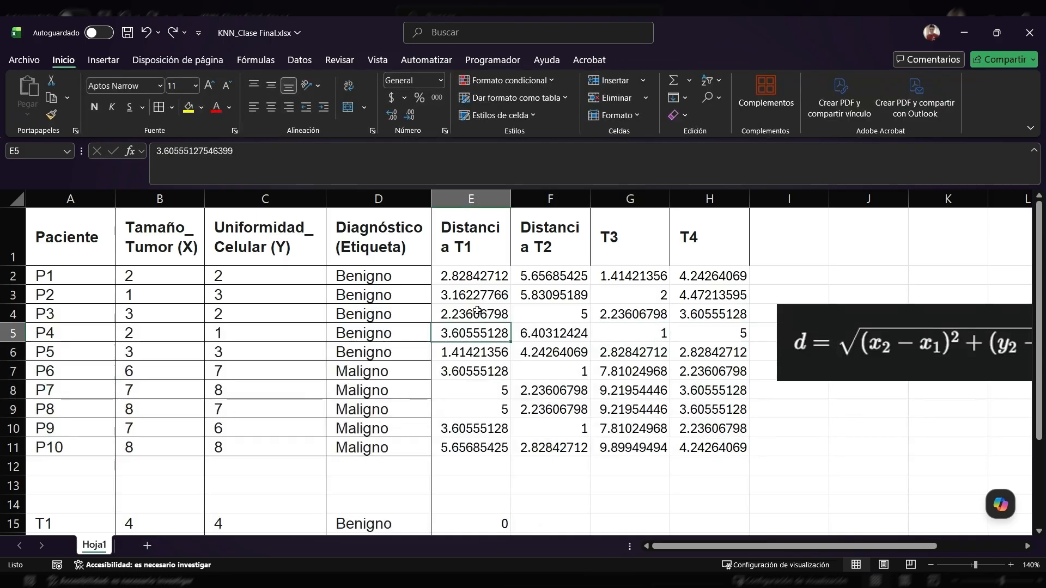
scroll(496, 309, down, 2)
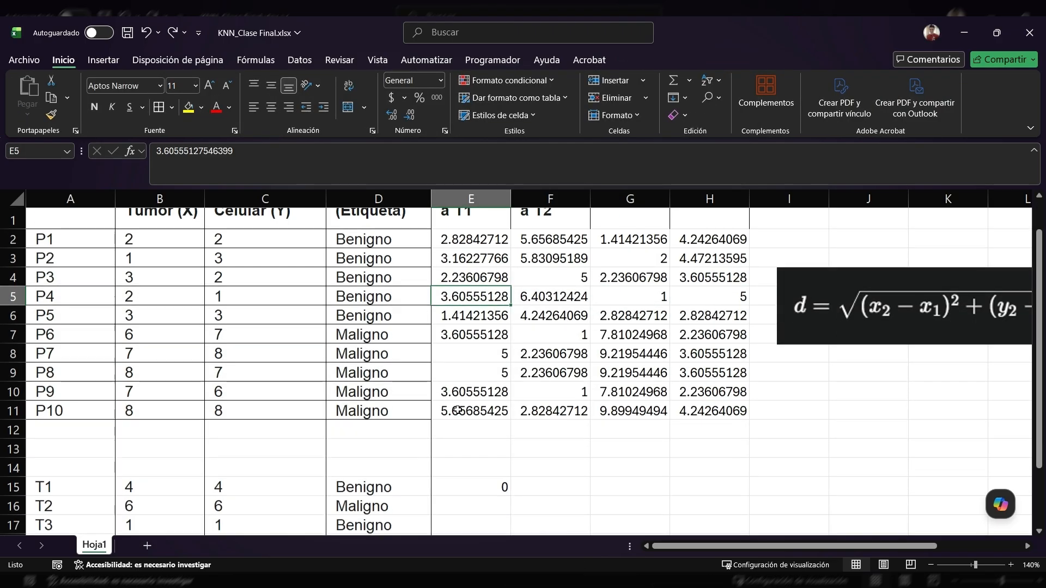
scroll(381, 458, up, 1)
scroll(392, 463, up, 2)
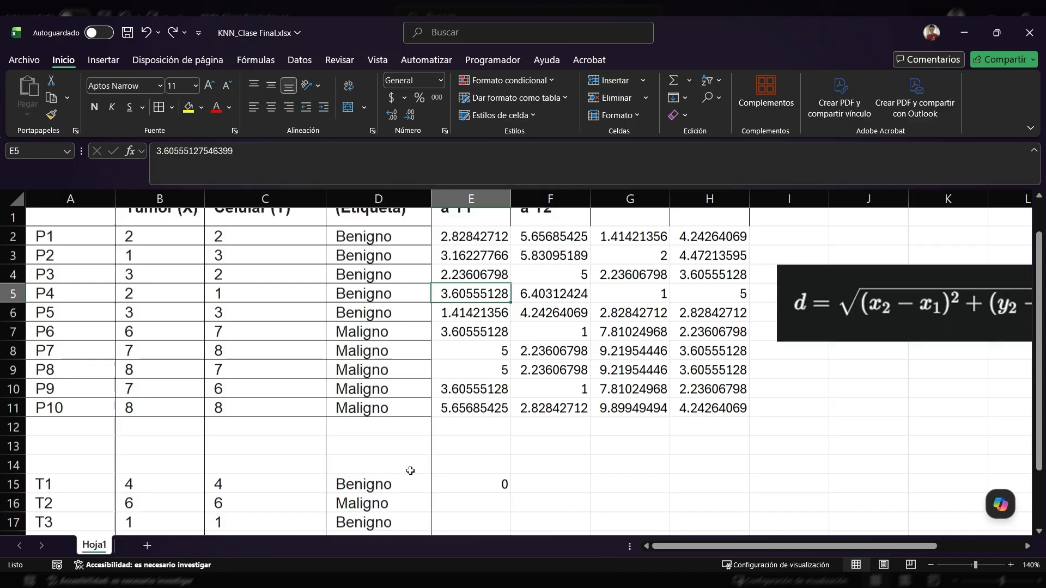
scroll(381, 465, down, 1)
scroll(381, 465, down, 2)
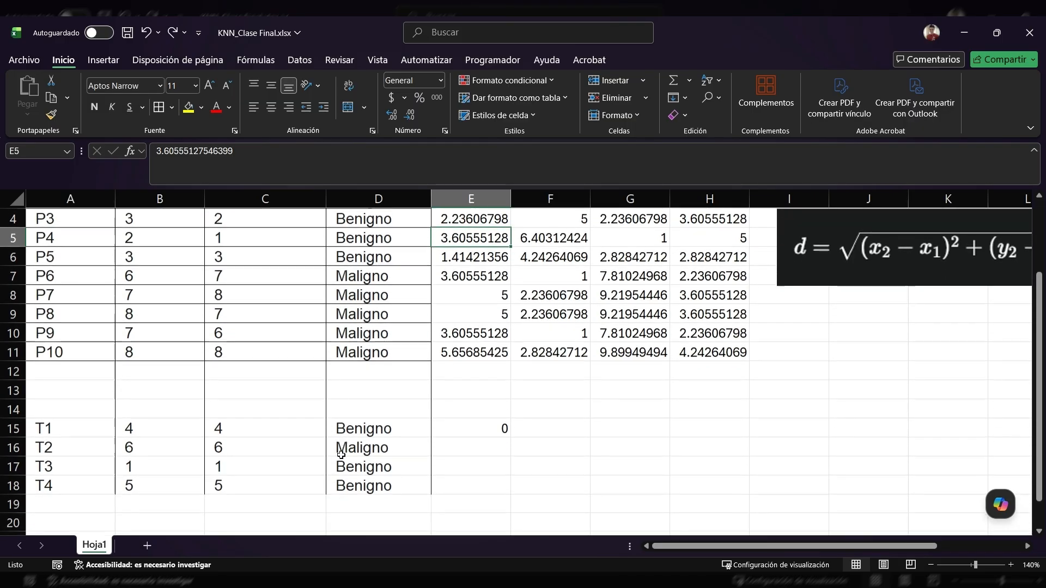
scroll(381, 463, up, 3)
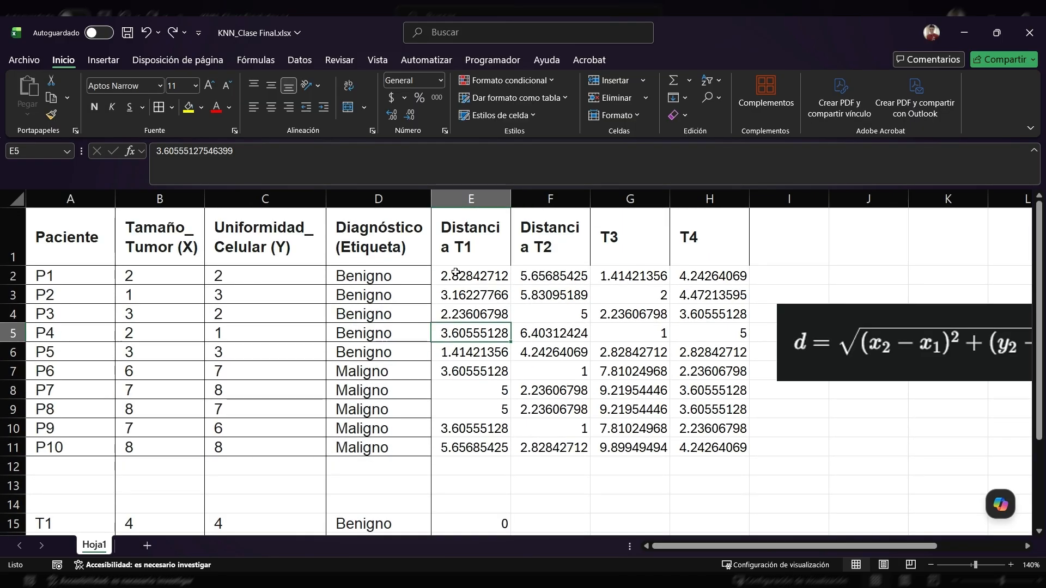
Move the equation picture farther from the distance columns so that it starts in column K
click(808, 340)
drag(808, 340, 969, 348)
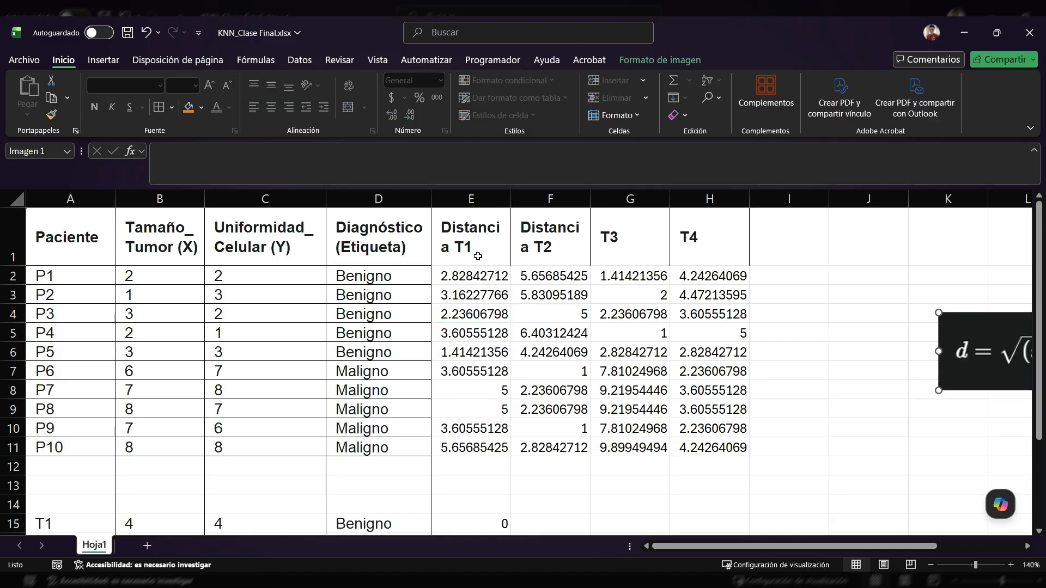
scroll(382, 376, down, 2)
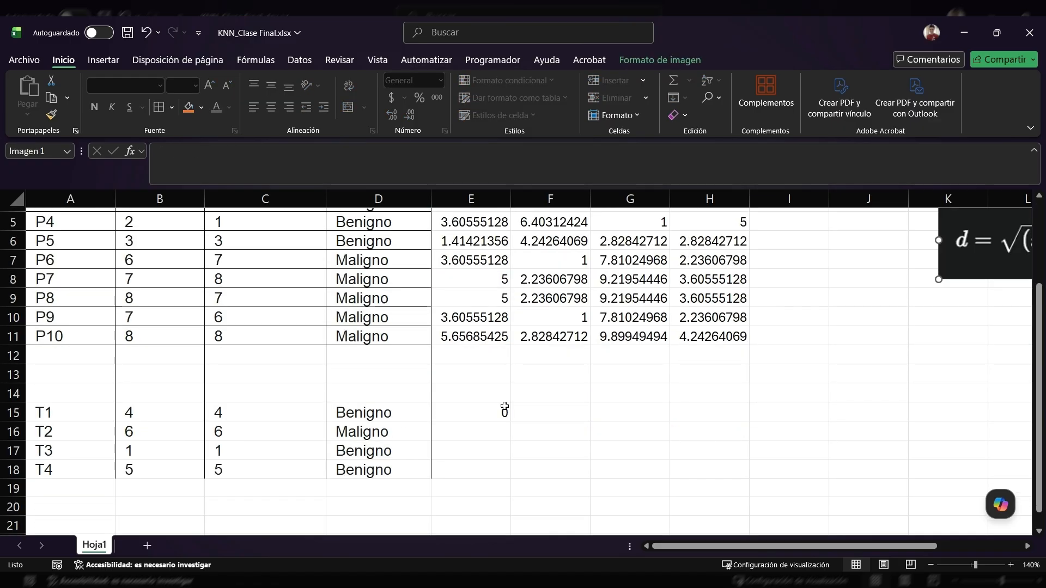
Add the label K=3 below the distance columns in column E and place it in cell E13
click(484, 397)
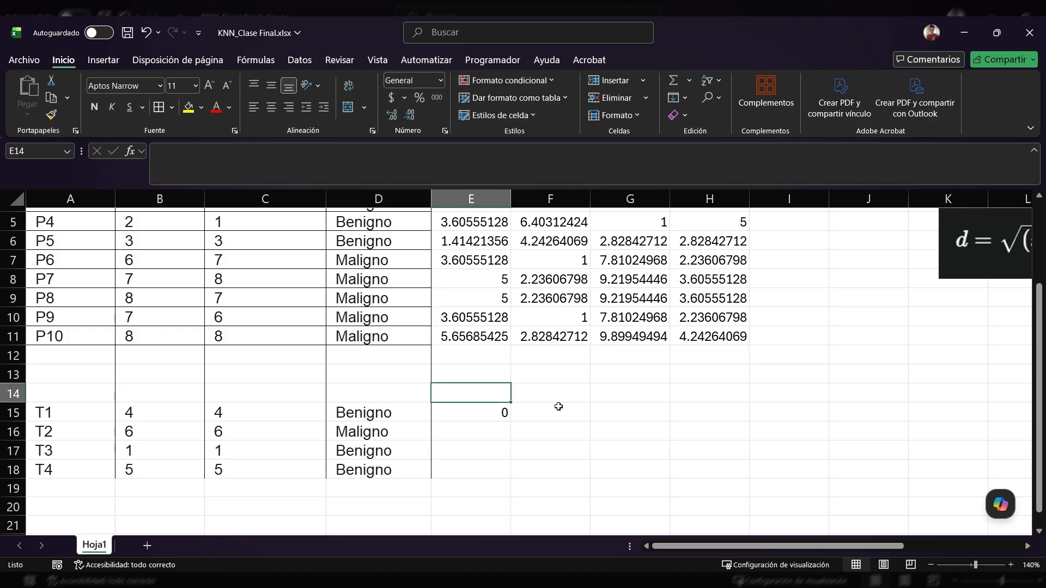
text(K=3)
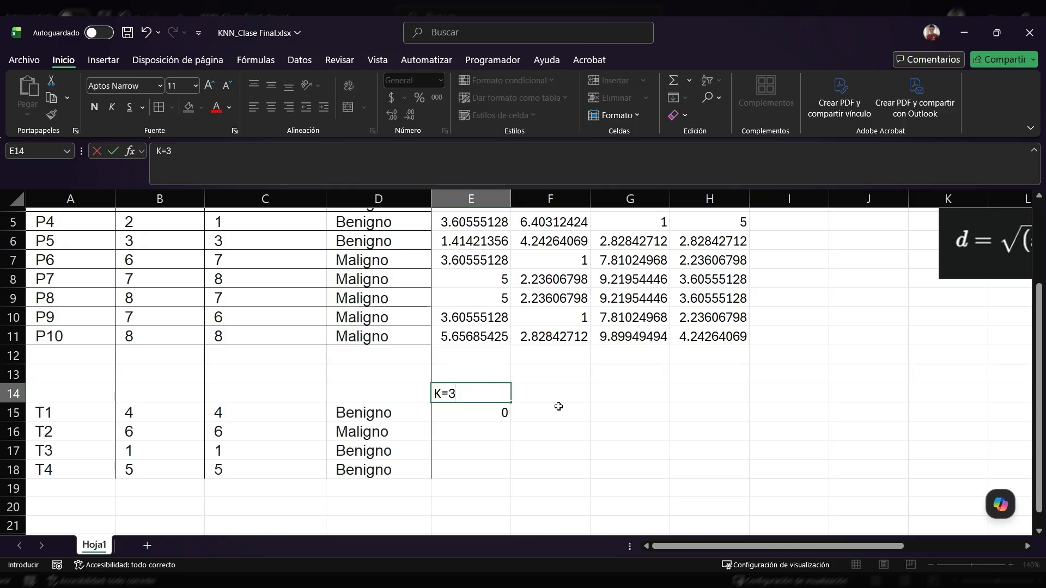
click(540, 393)
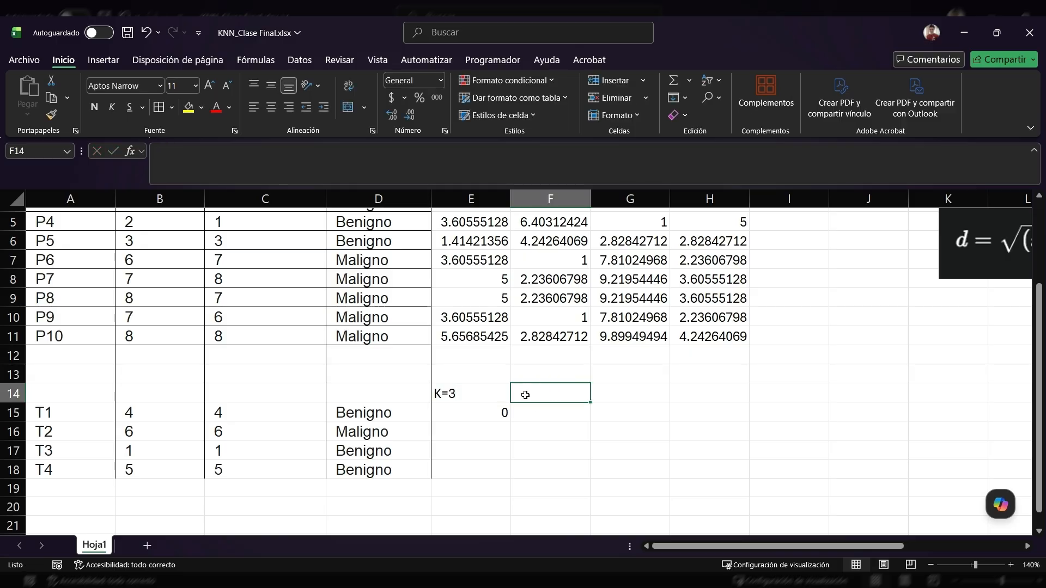
click(469, 394)
key(ctrl+x)
click(453, 376)
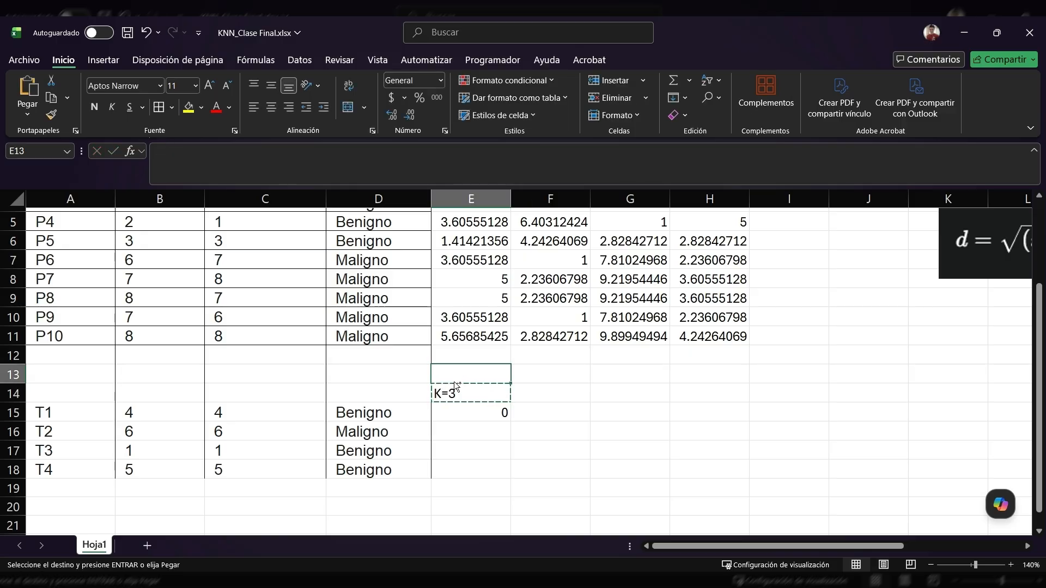
key(ctrl+v)
Enter the heading "Valores predichos" in E14 and clear the leftover distance formula from E15
click(455, 397)
text(Va)
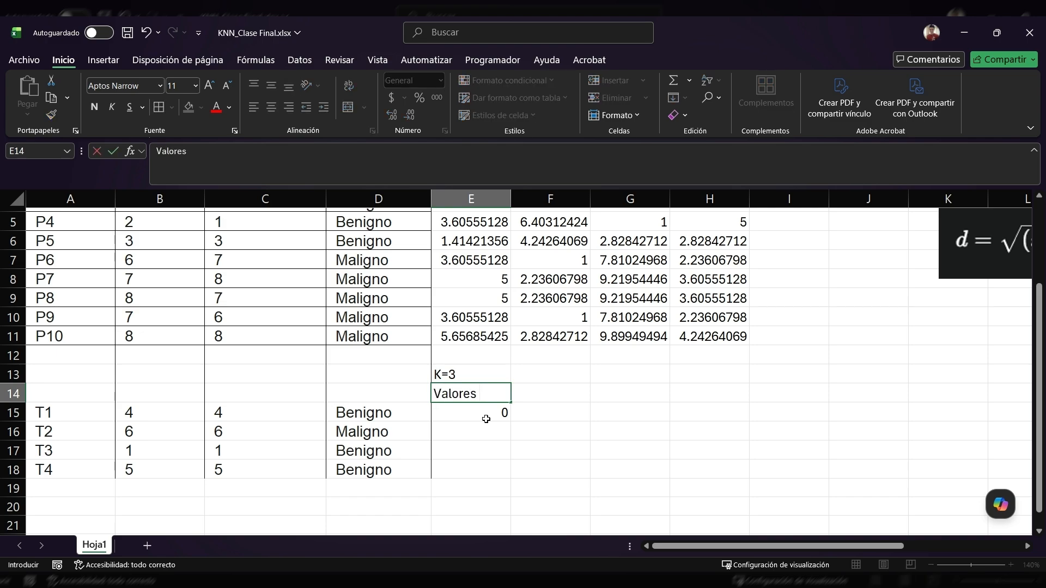
text(lores predichos)
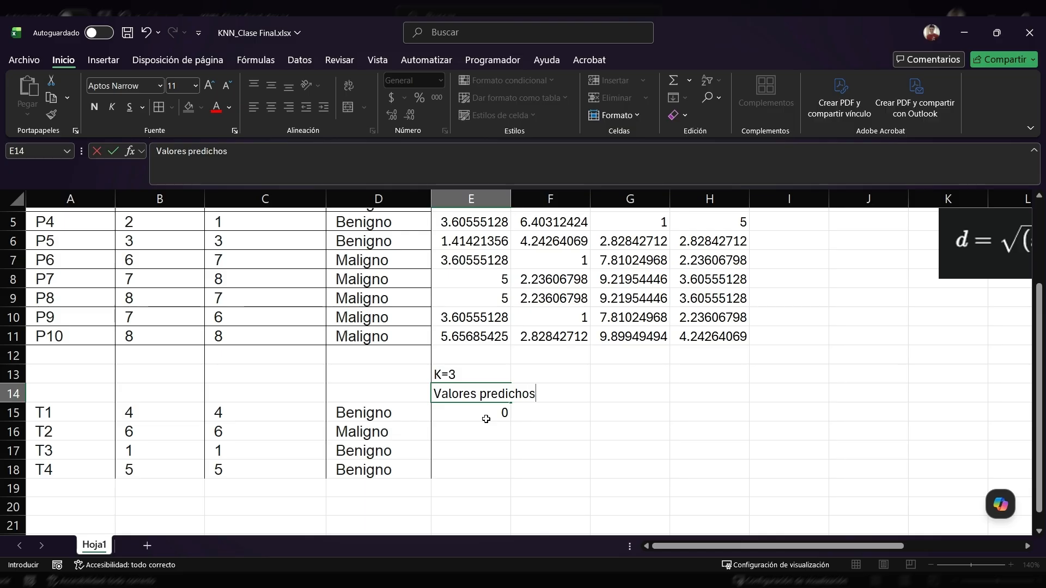
key(Return)
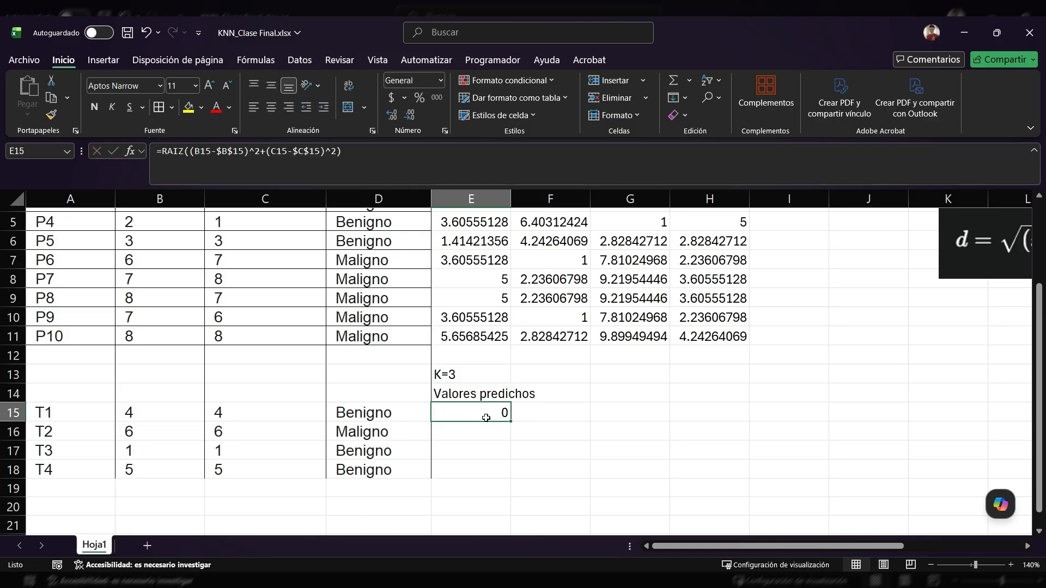
key(Delete)
Add filters to the header row and sort the patients by Distancia T1 from smallest to largest
scroll(469, 331, up, 2)
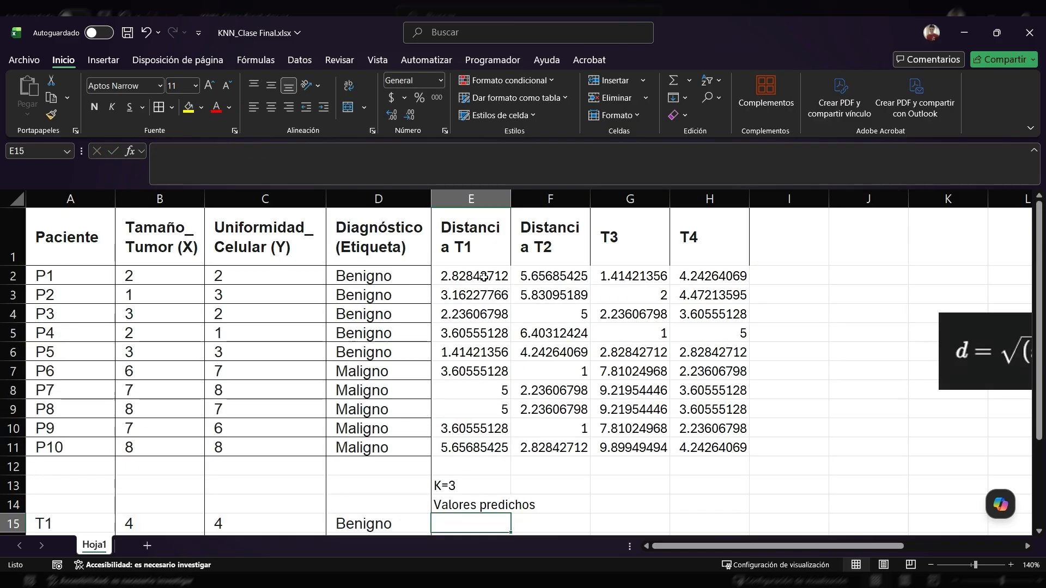
drag(484, 277, 493, 433)
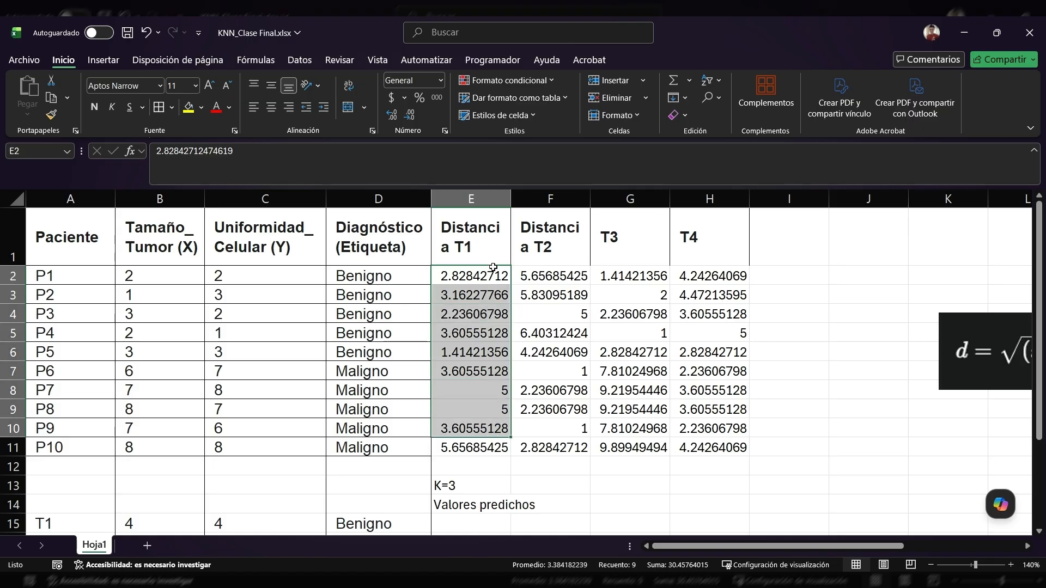
click(496, 247)
click(295, 62)
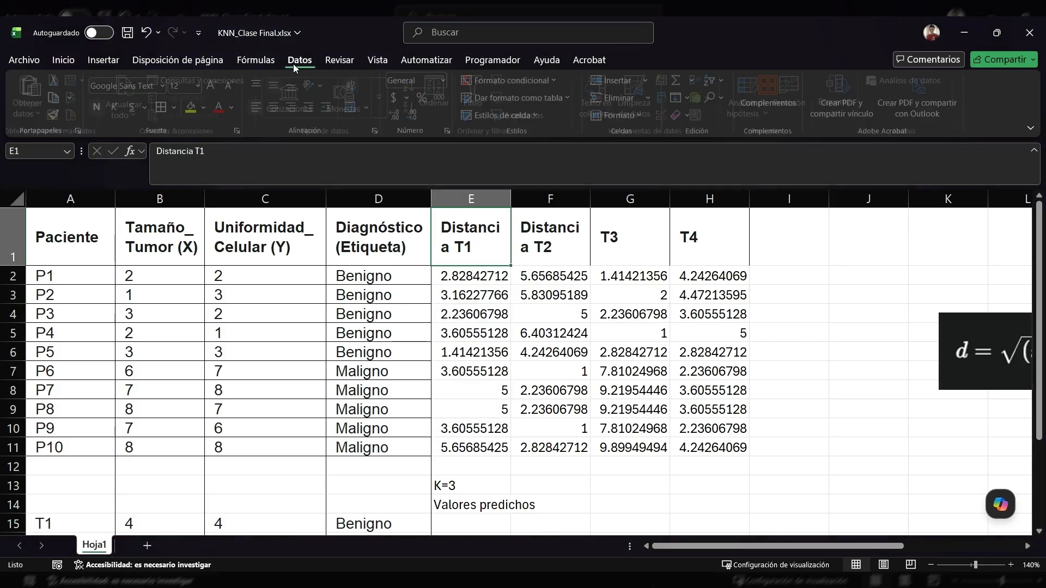
click(476, 119)
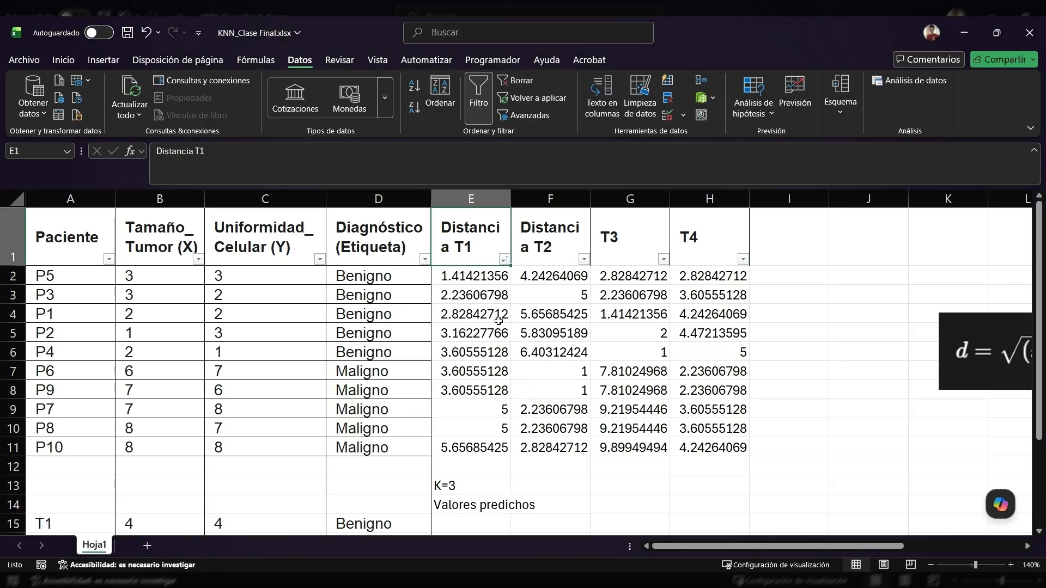
Check the diagnoses of the three patients nearest to T1 and enter Benigno as T1's predicted value in E15
drag(460, 279, 289, 310)
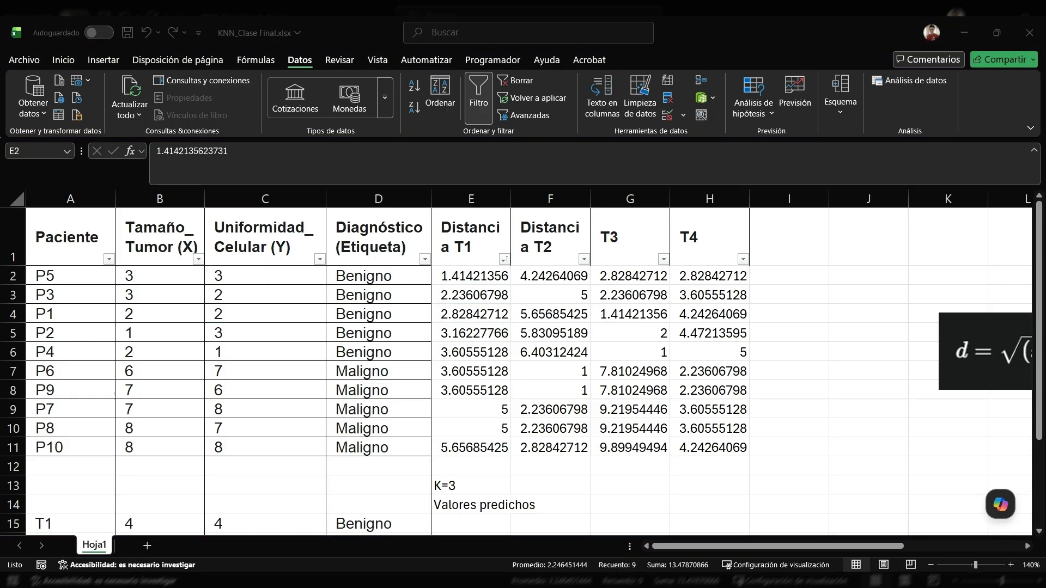
scroll(491, 485, down, 1)
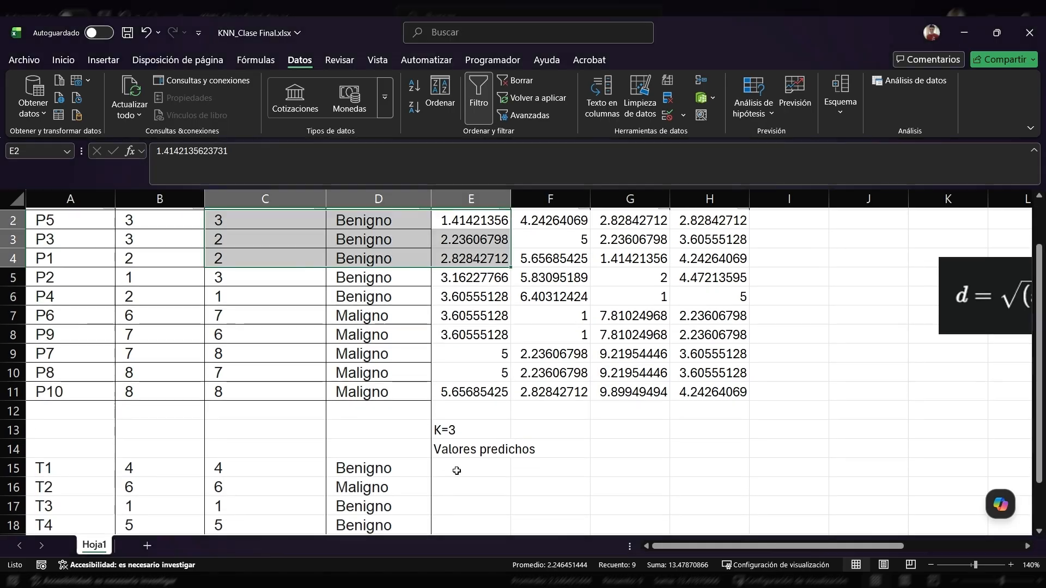
click(457, 471)
text(Be)
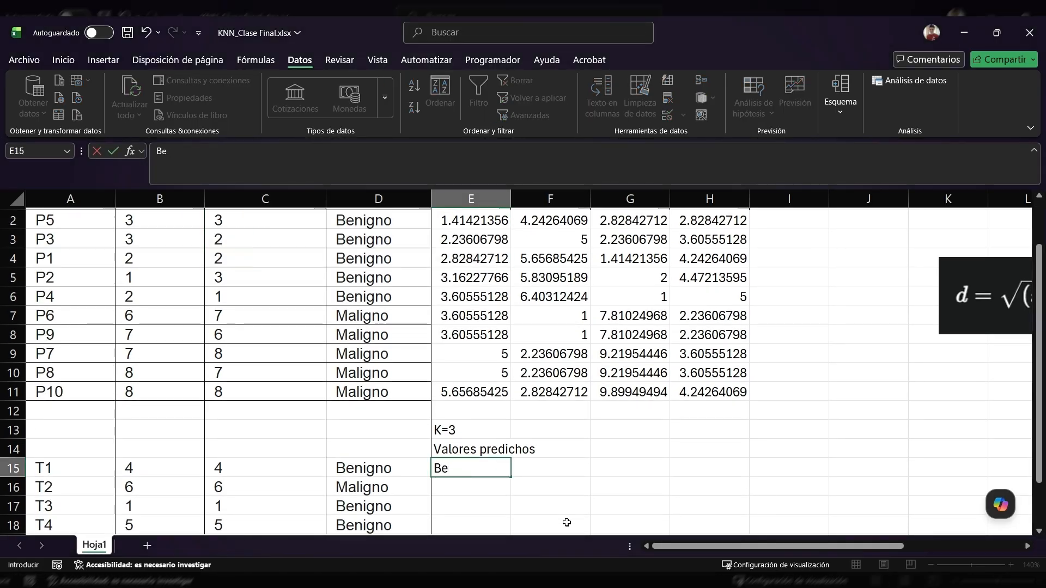
text(ningno)
key(BackSpace)
key(BackSpace)
key(BackSpace)
key(BackSpace)
text(gno)
key(Return)
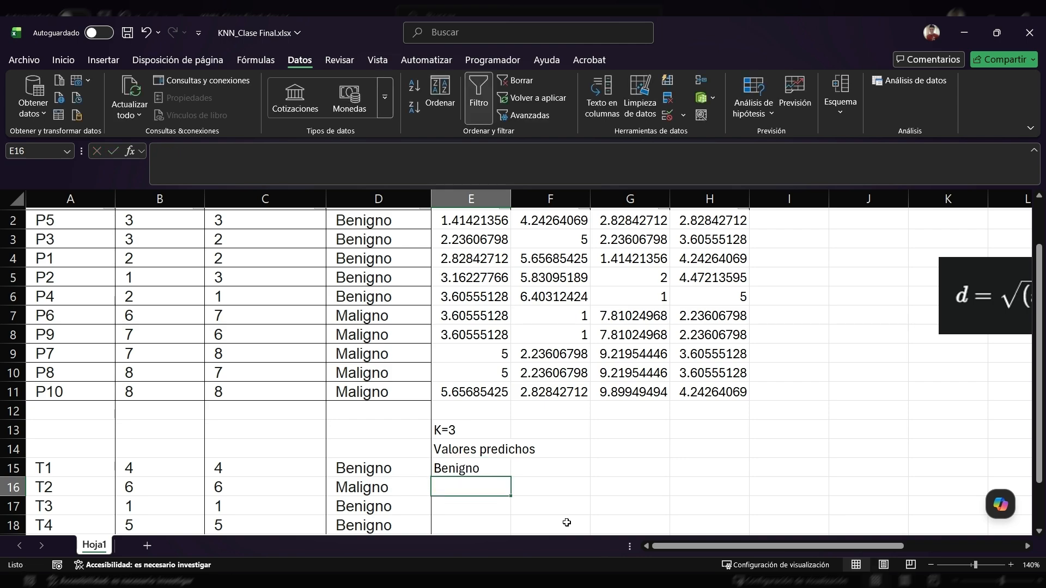
Sort the patients by Distancia T2 in ascending order and enter Maligno as T2's predicted value in E16
scroll(540, 357, up, 1)
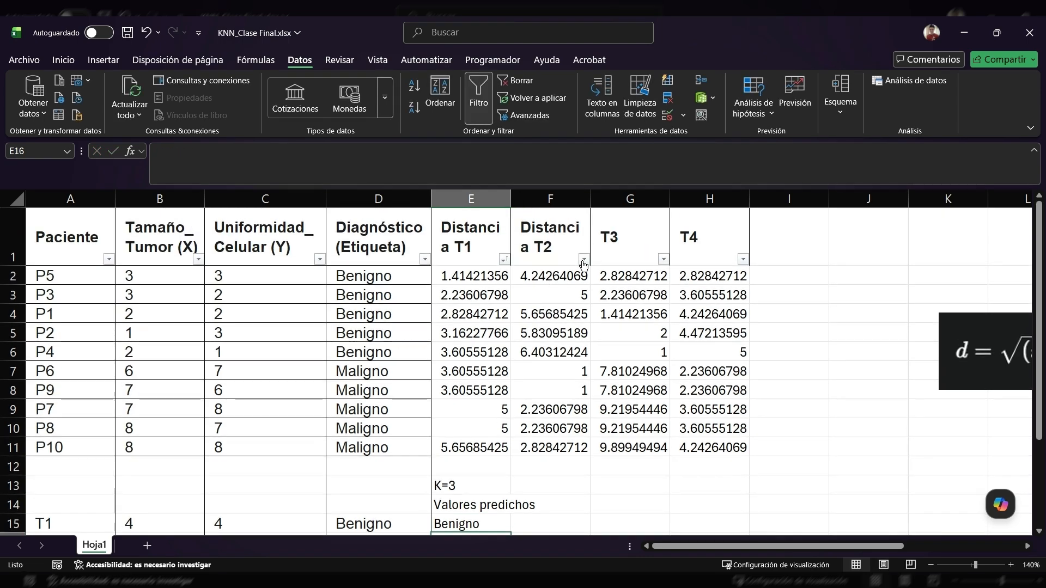
click(518, 270)
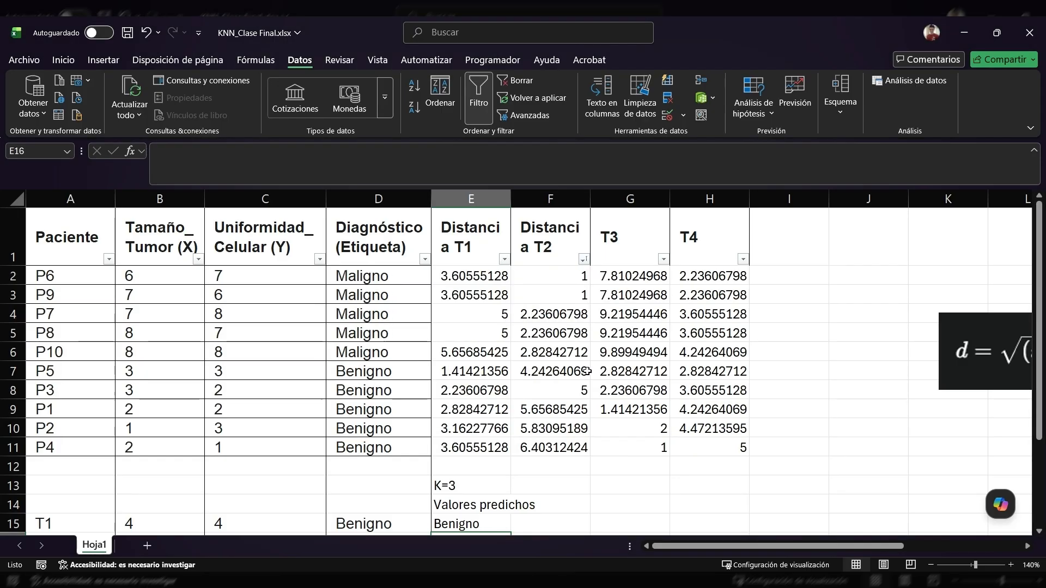
drag(421, 281, 407, 316)
scroll(436, 338, down, 2)
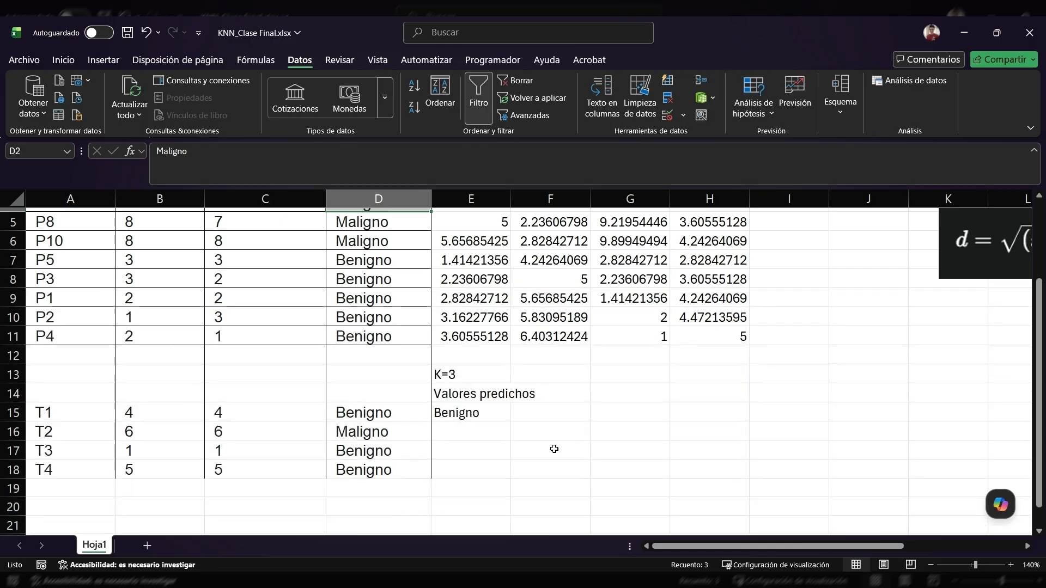
click(487, 436)
text(Maligno)
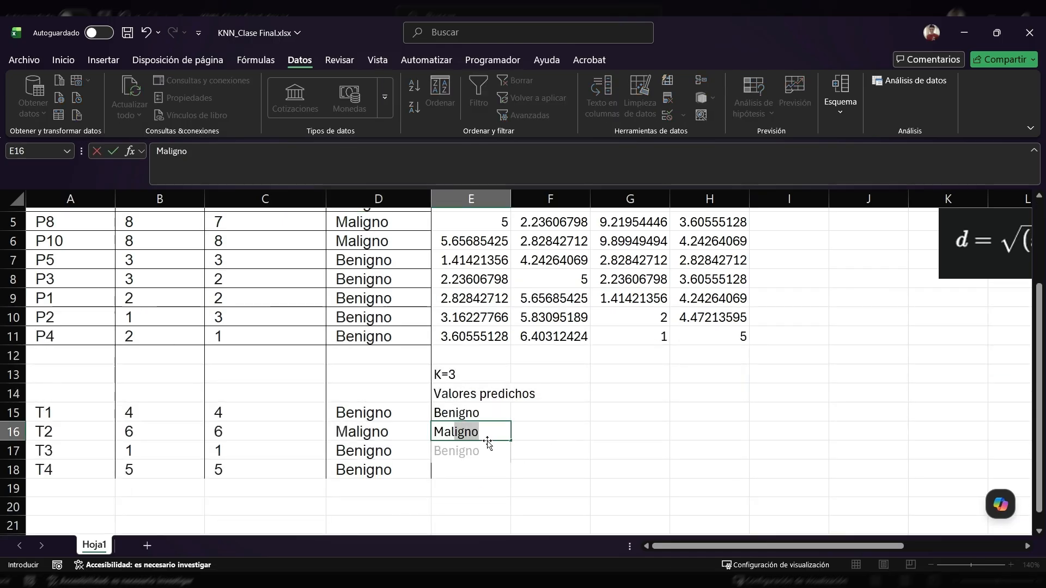
key(Return)
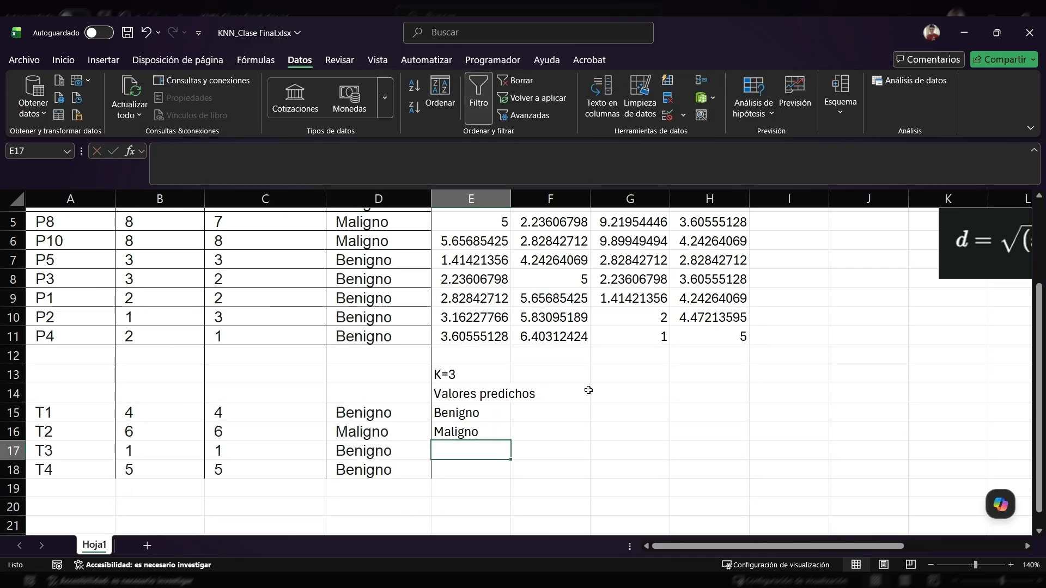
Sort the patients by the T3 distance in ascending order and select the three smallest distances, G2:G4
scroll(589, 390, up, 2)
click(665, 260)
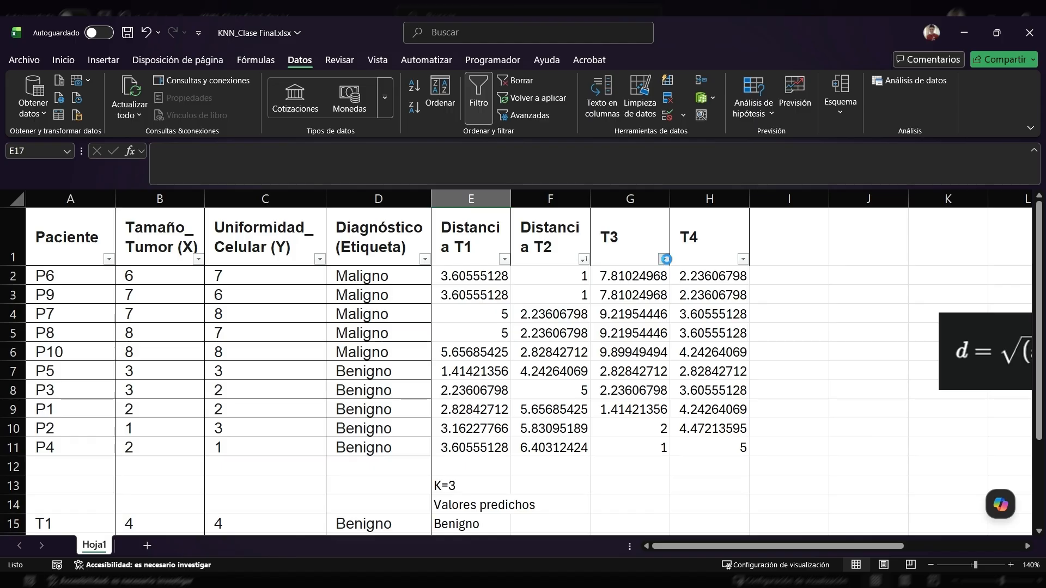
click(590, 289)
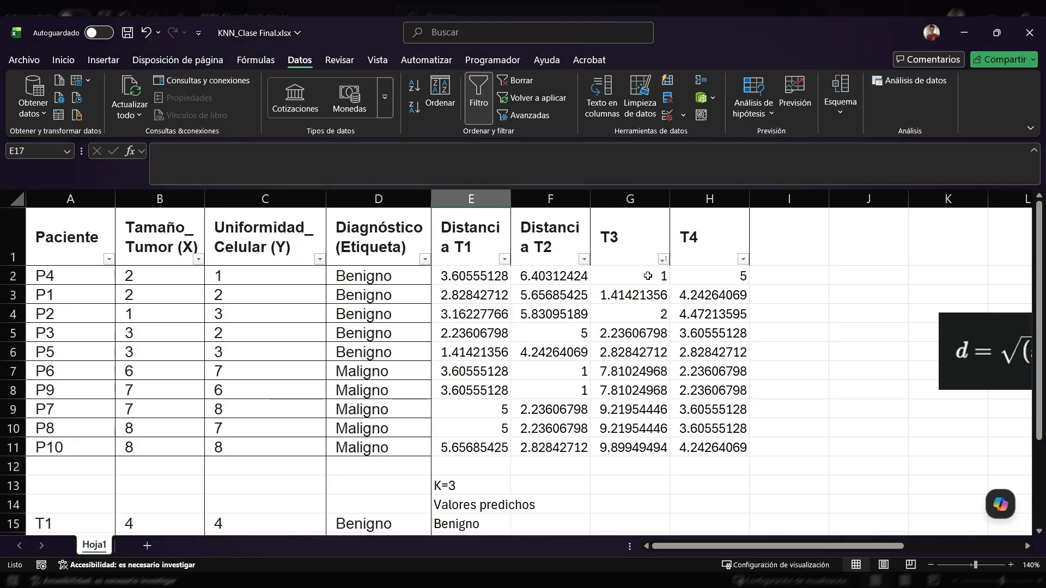
drag(648, 277, 657, 315)
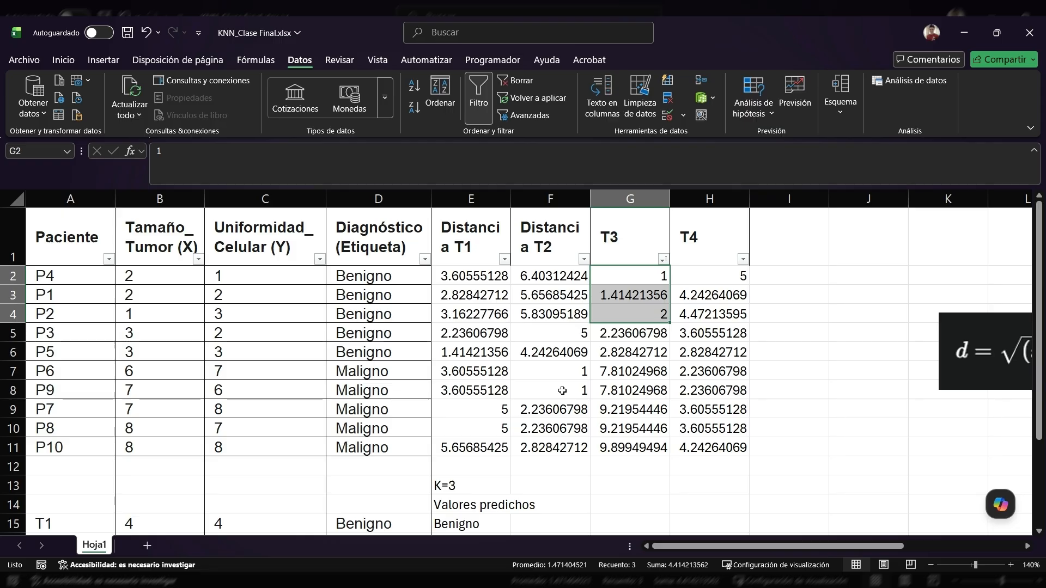
Enter Benigno as T3's predicted value in E17
scroll(533, 485, down, 2)
scroll(532, 484, down, 1)
click(471, 399)
text(Be)
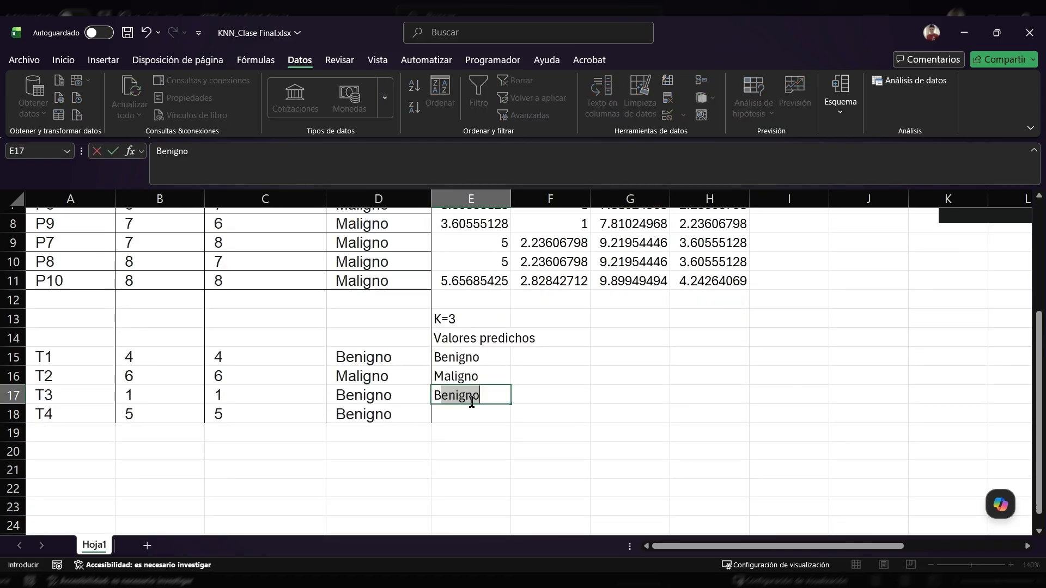
text(nigno)
key(Return)
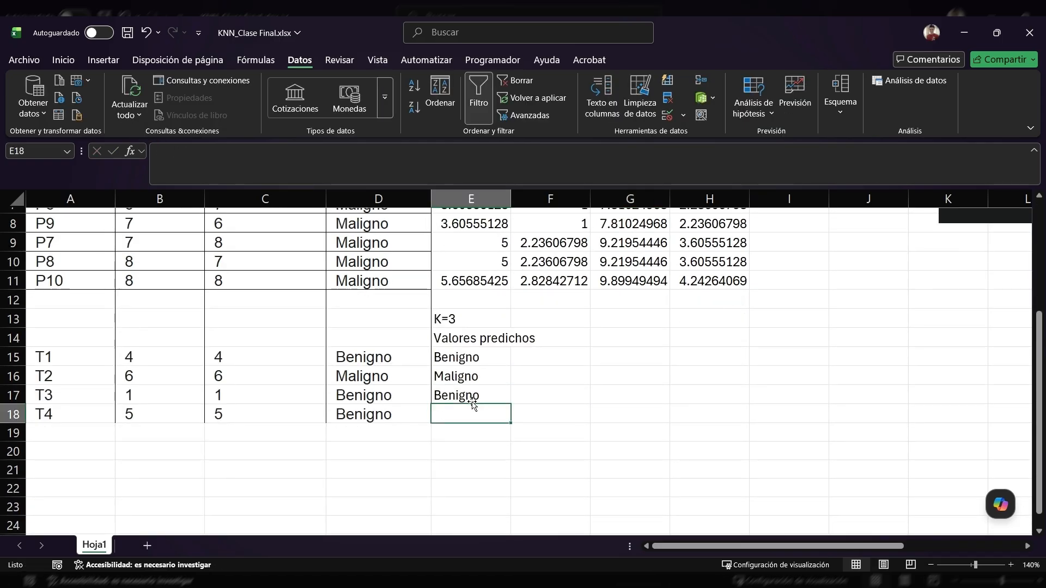
Sort the patients by the T4 distance in ascending order and select the three smallest distances, H2:H4
scroll(716, 354, up, 2)
scroll(716, 354, up, 1)
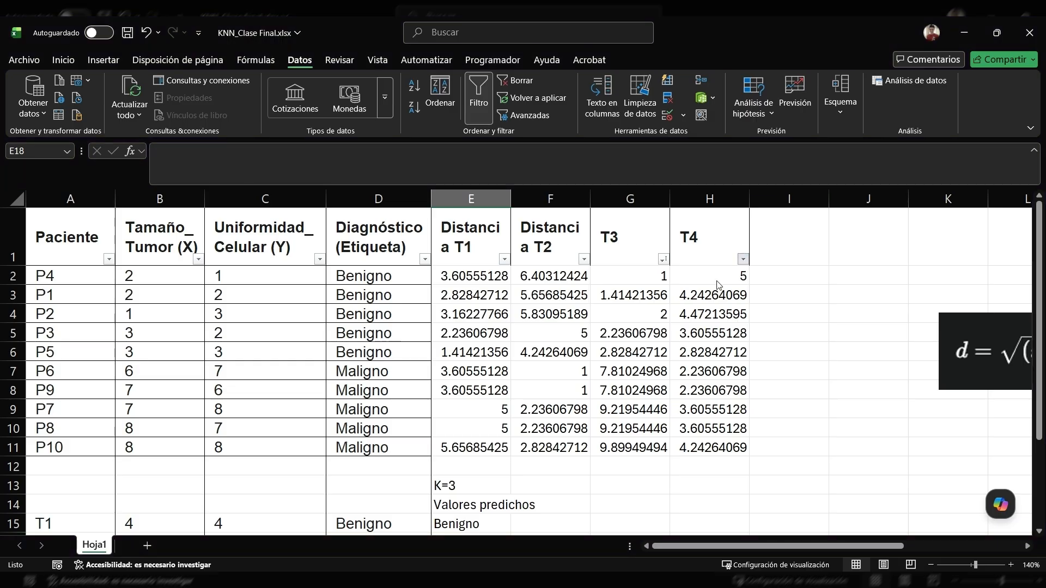
click(664, 268)
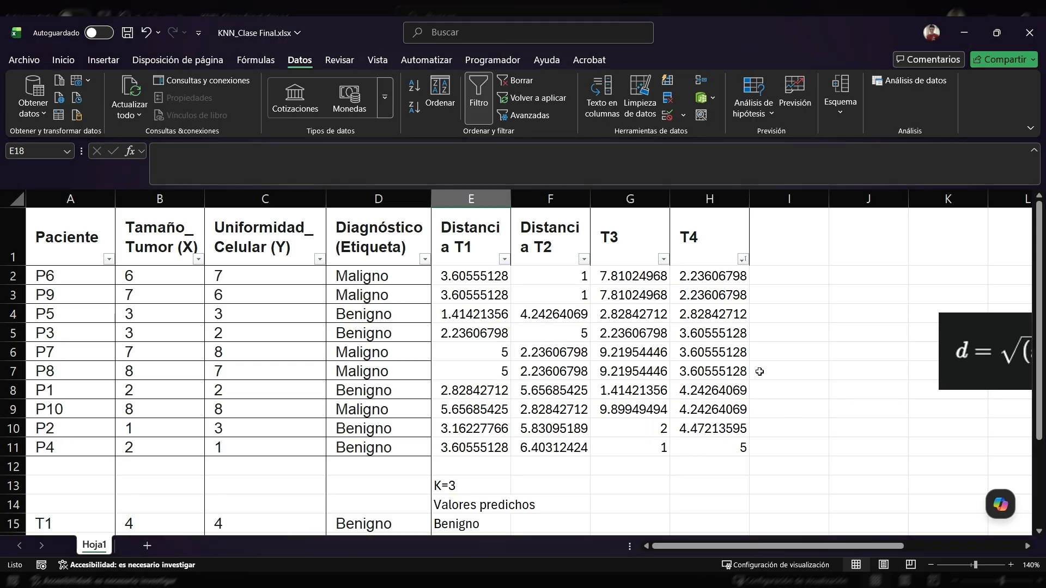
drag(713, 278, 712, 315)
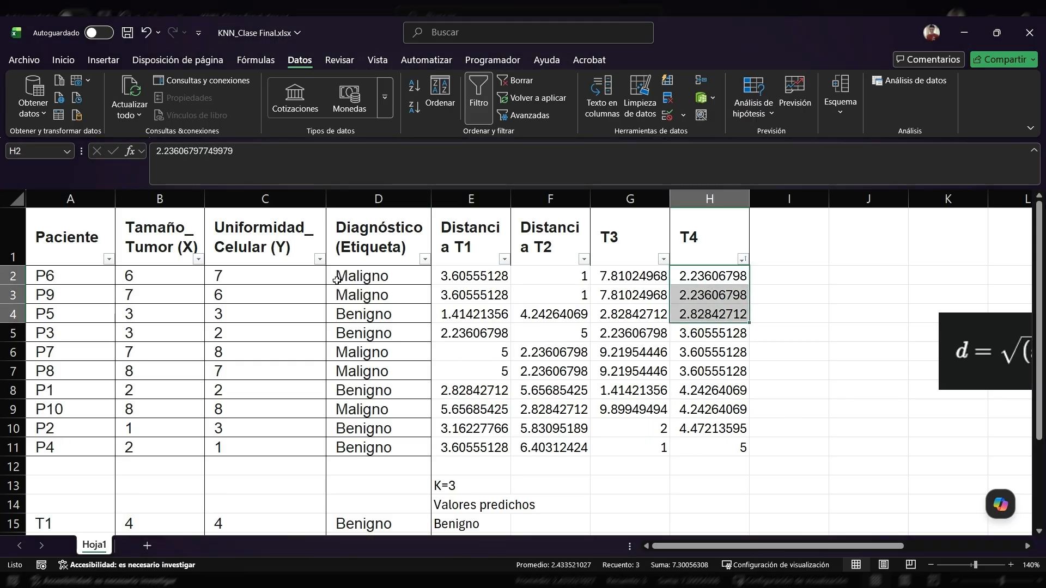
Enter Maligno as T4's predicted value in E18, removing the stray brace after the word
scroll(469, 455, down, 2)
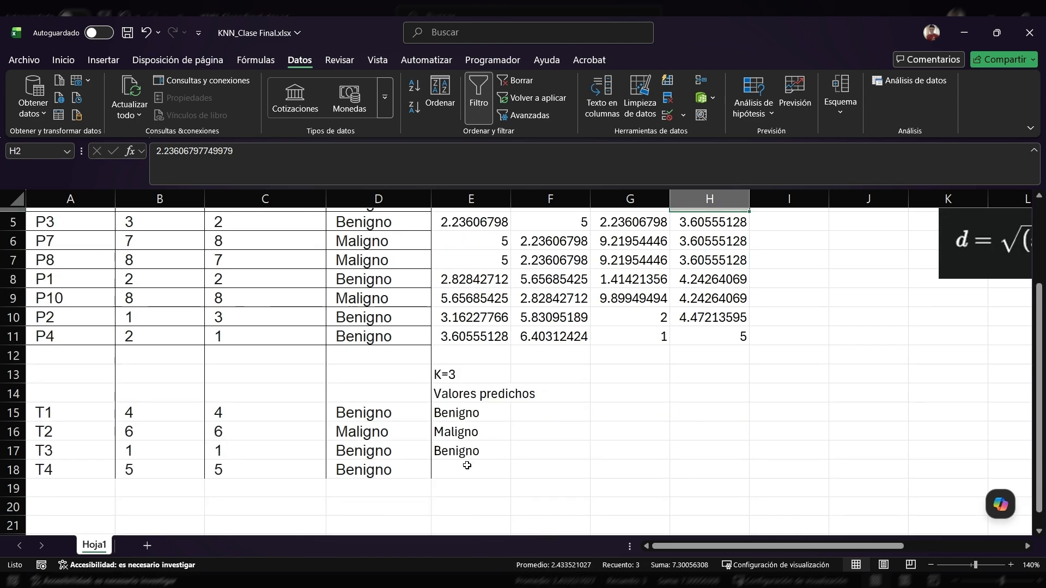
click(473, 470)
text(Maligno})
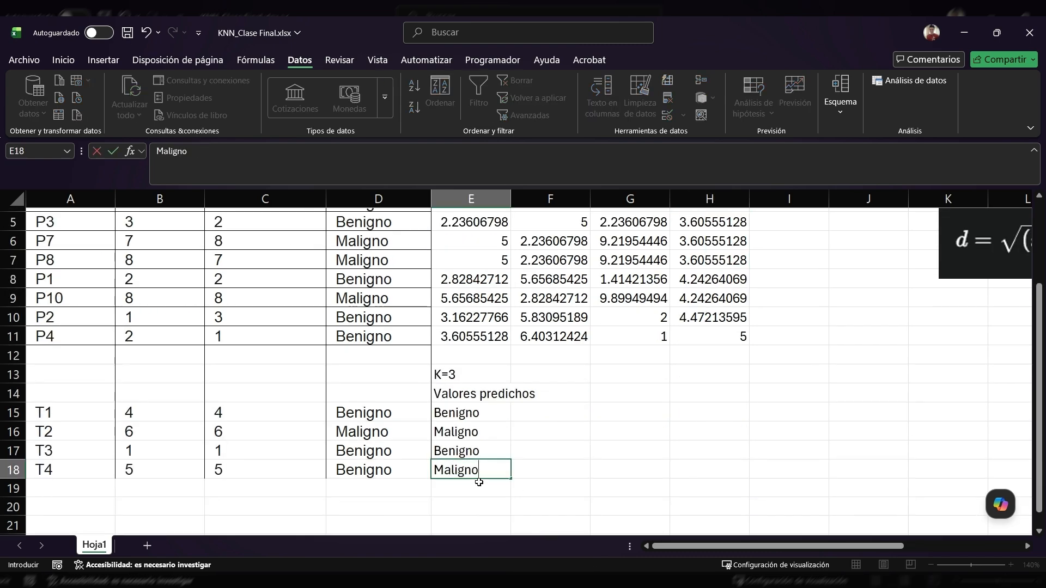
key(Return)
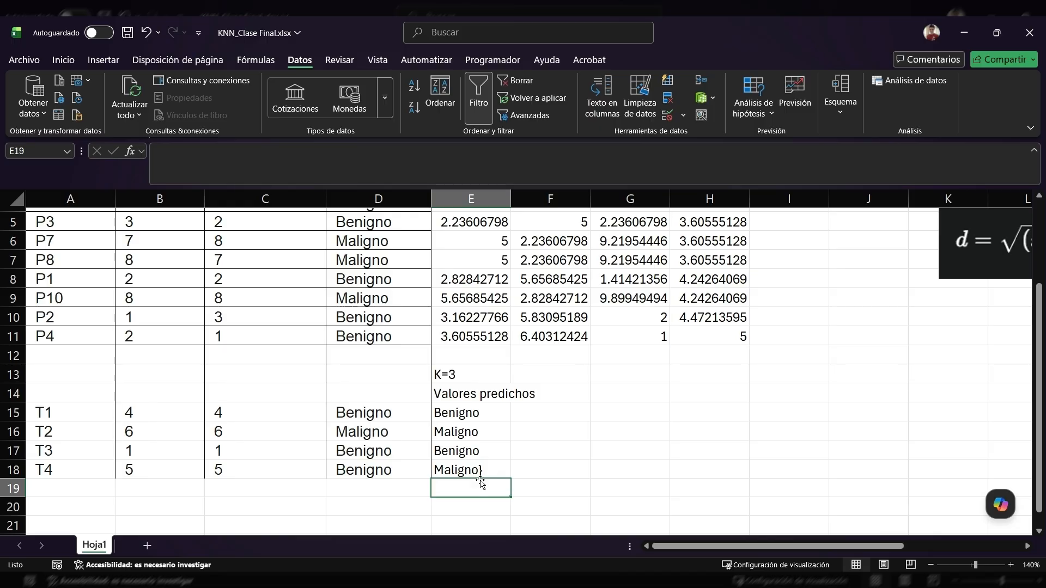
click(497, 470)
double_click(497, 470)
key(BackSpace)
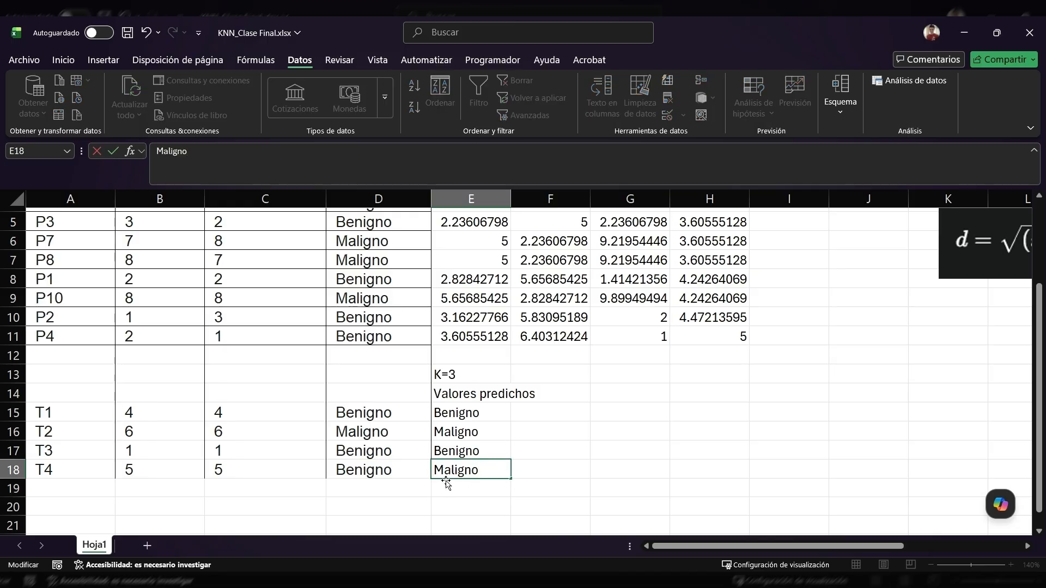
key(Return)
Compare the predicted values in E15:E18 with the actual diagnoses of T1 to T4 in D15:D18
drag(470, 413, 463, 468)
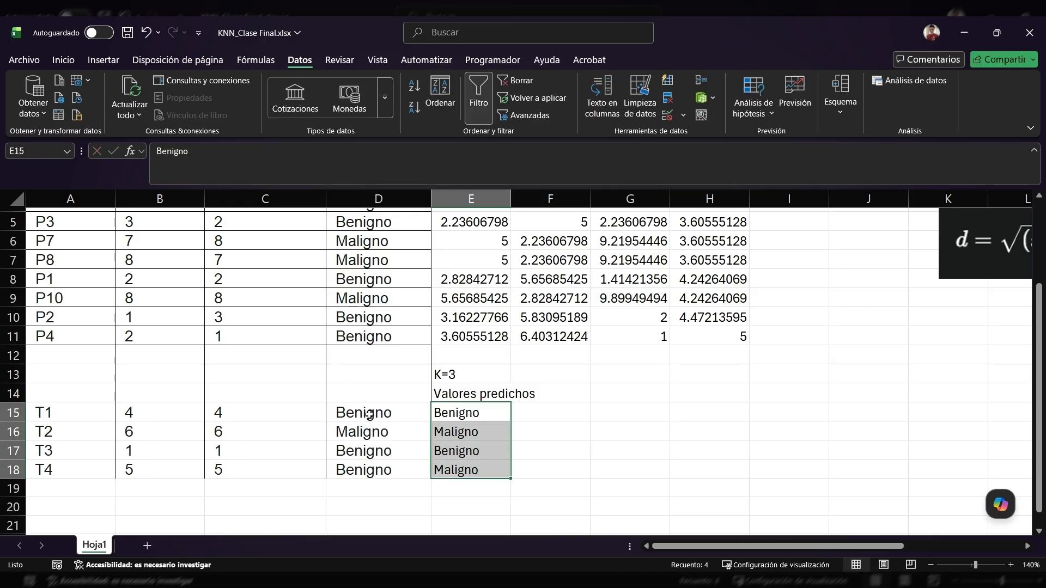
drag(370, 415, 394, 470)
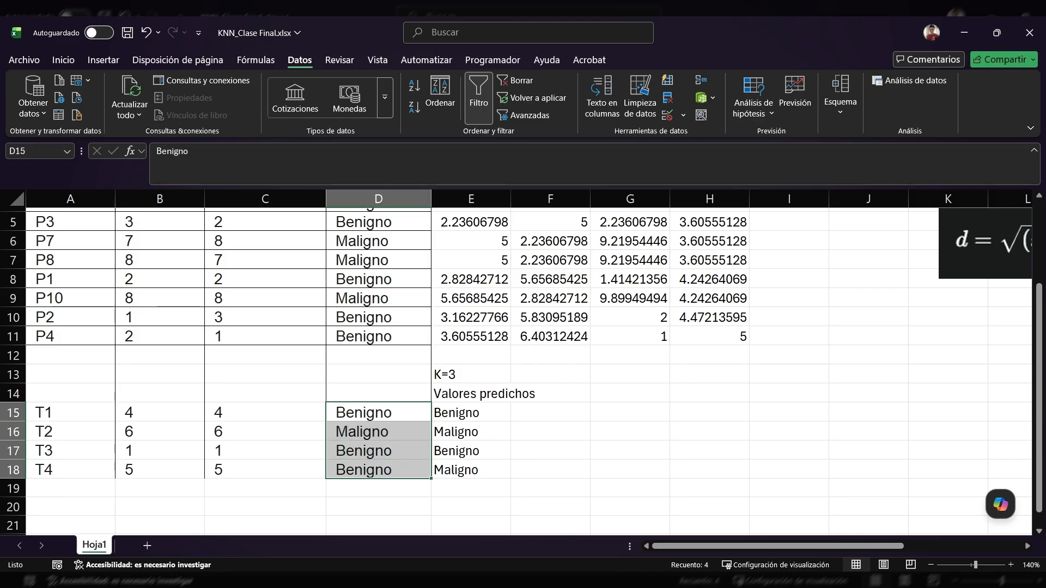
key(alt+Tab)
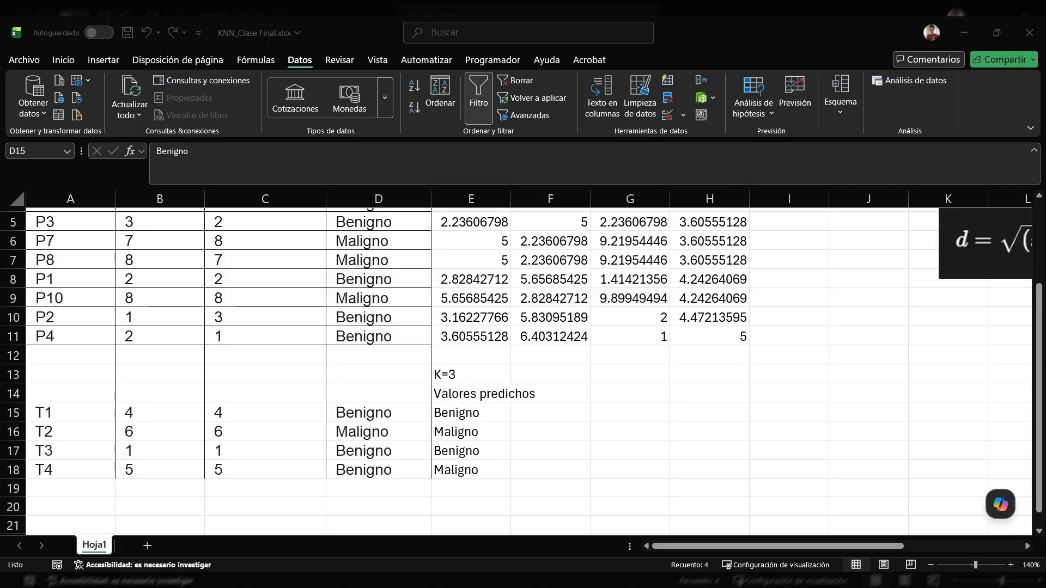
Enter Verdadero Negativo as T1's outcome in F15 and widen column F so each word fits on one line
key(alt+Tab)
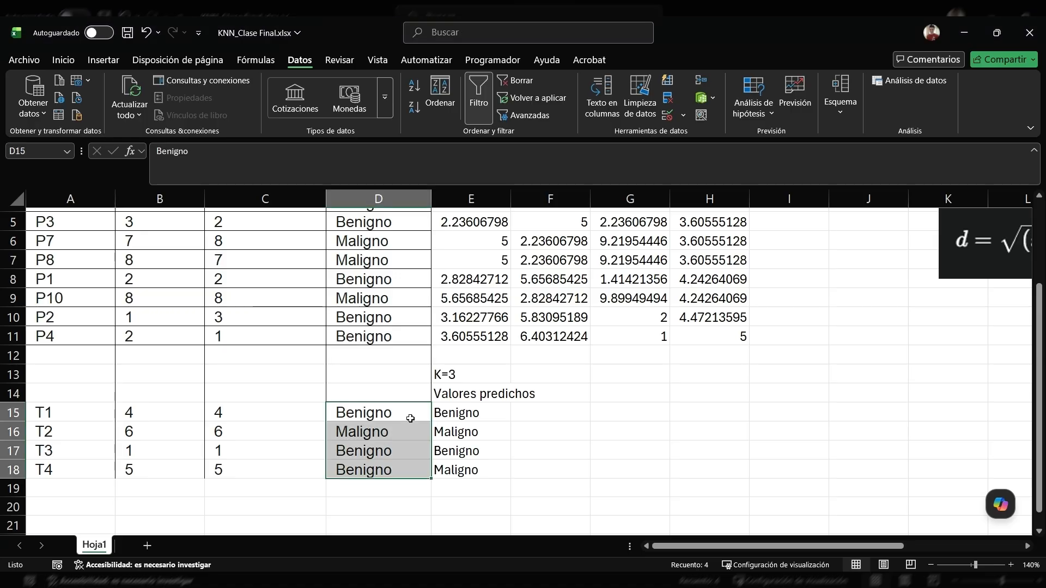
click(460, 413)
click(544, 414)
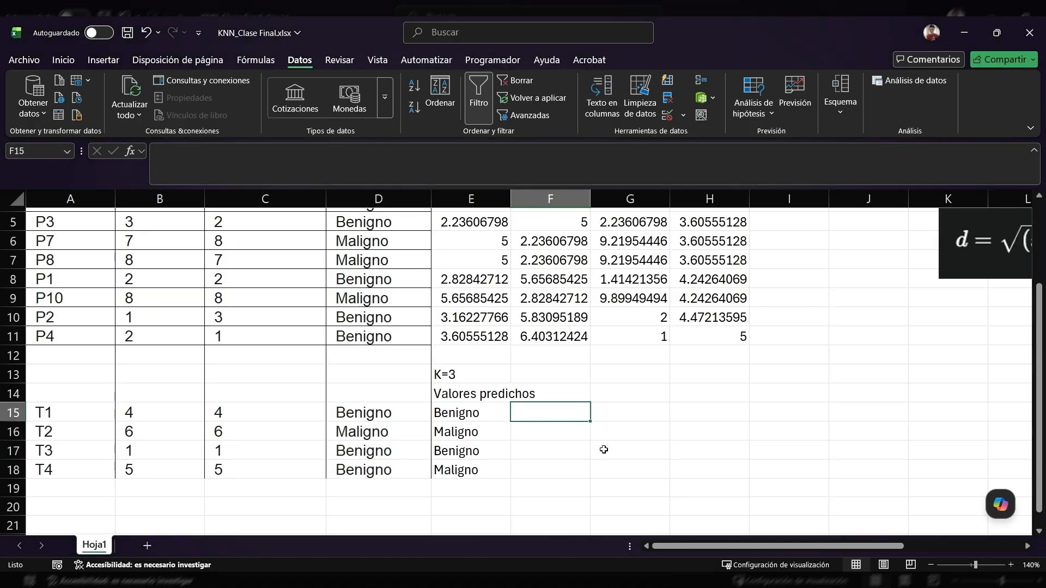
text(Ve)
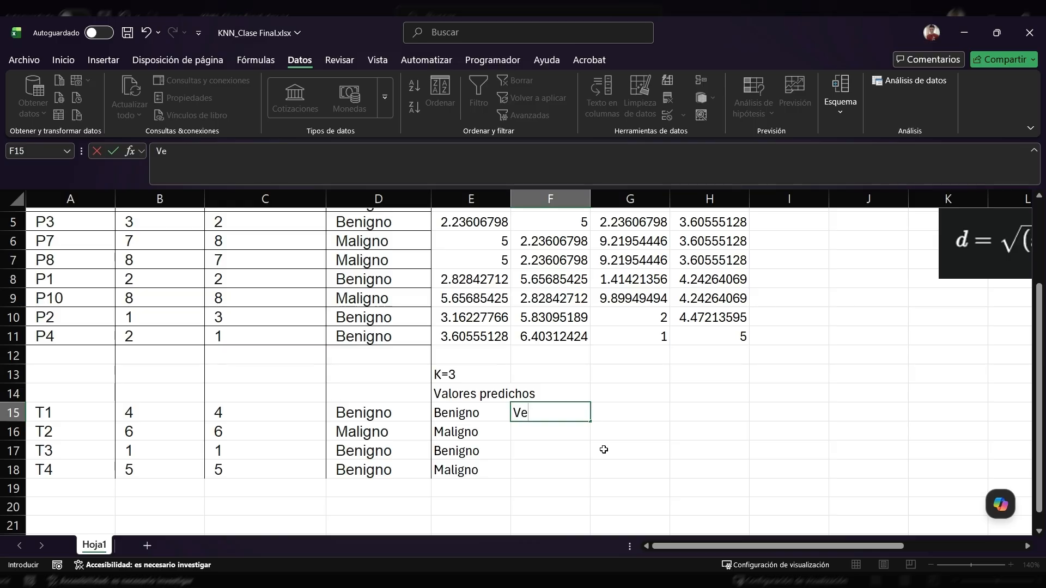
text(rdadero Ne)
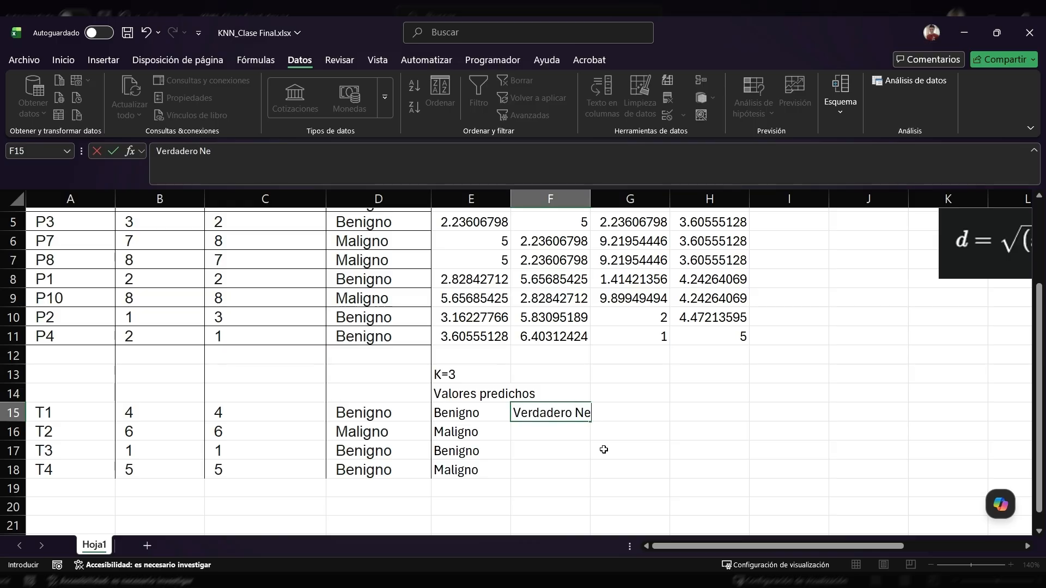
text(gativo)
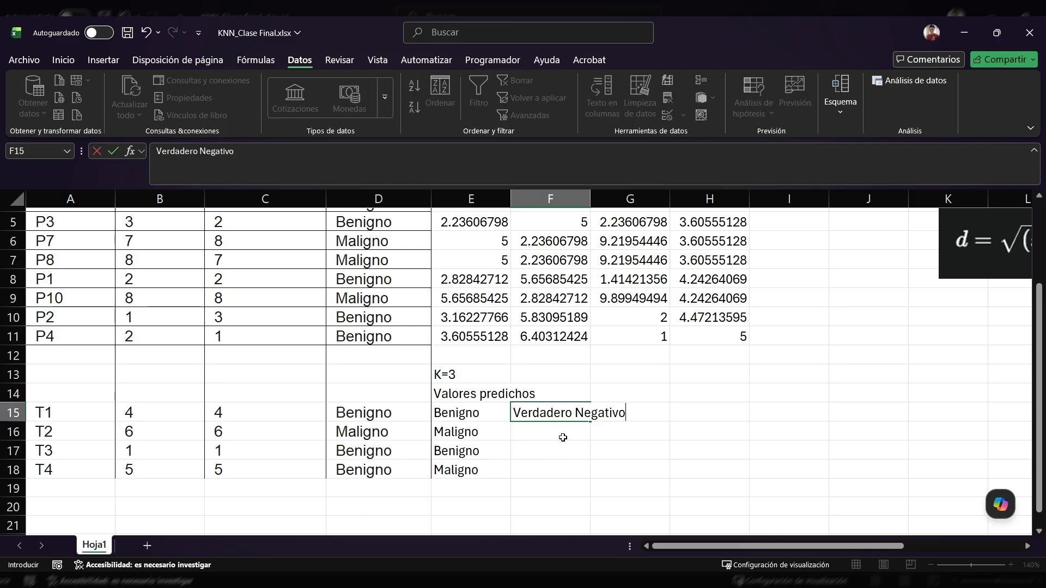
key(Return)
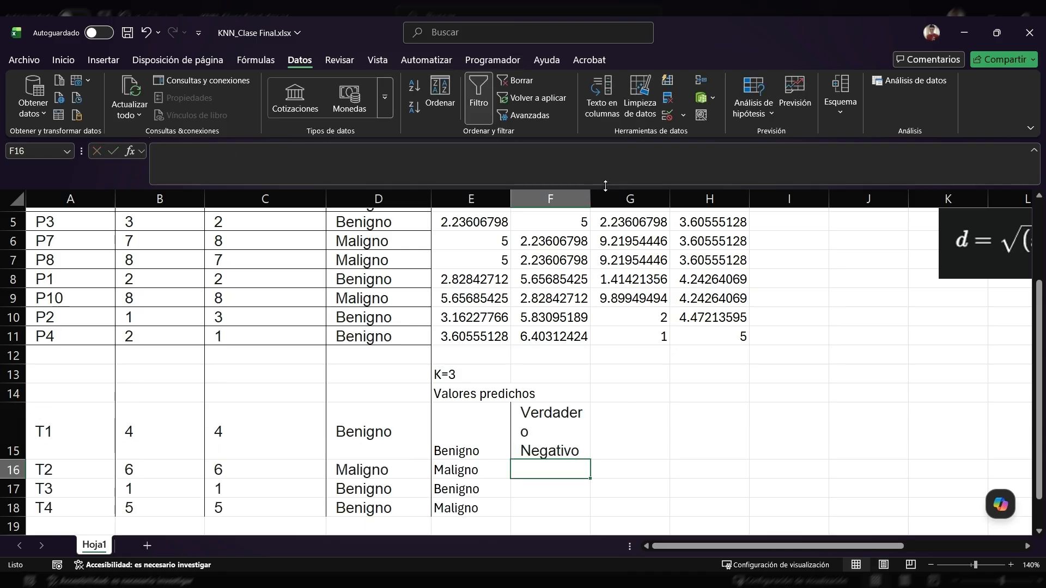
drag(590, 198, 629, 198)
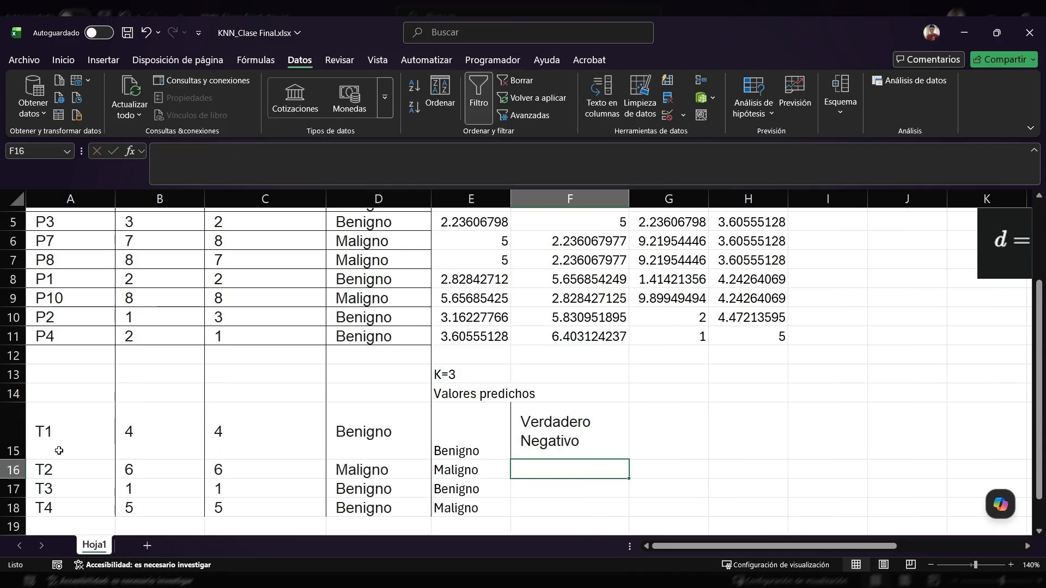
Enter Verdadero Positivo as T2's outcome in F16
scroll(414, 425, down, 1)
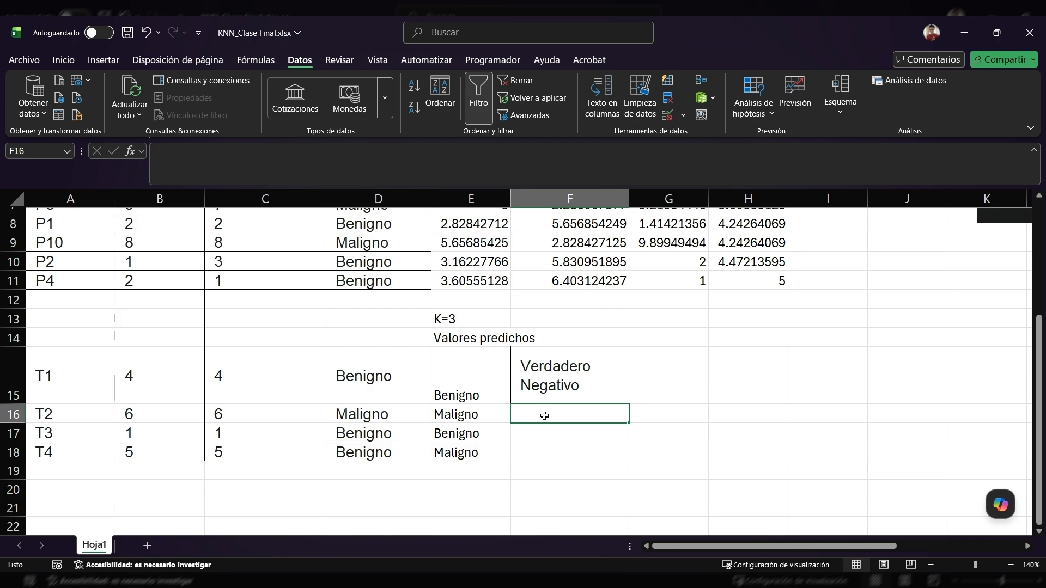
text(Verdadero )
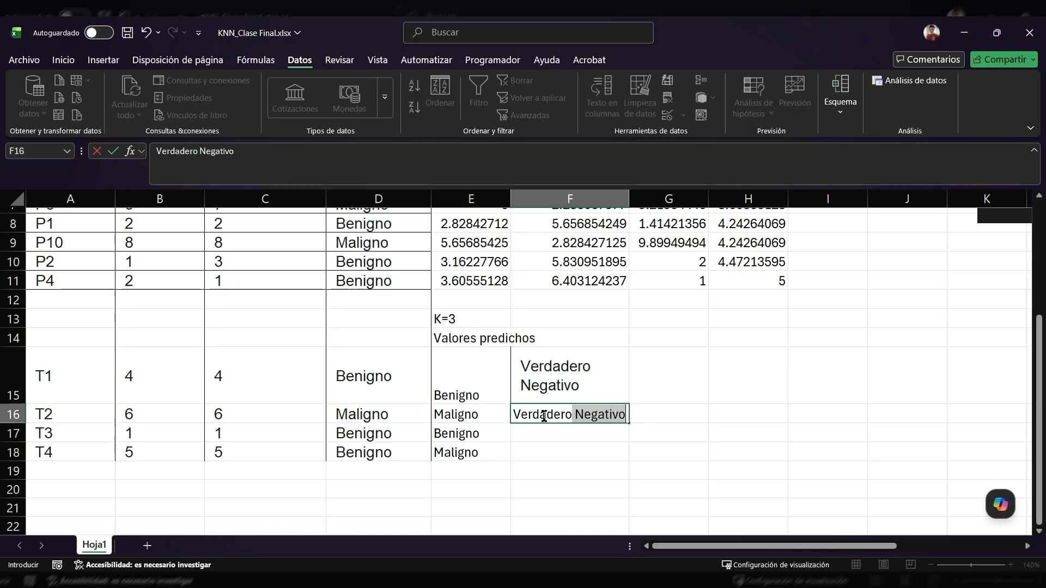
text(Positivo)
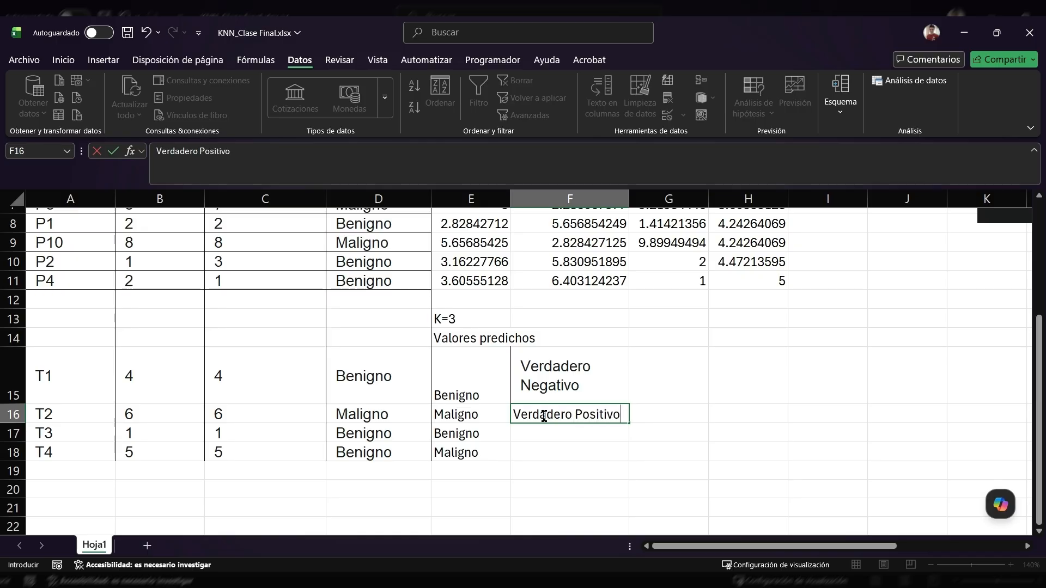
key(Return)
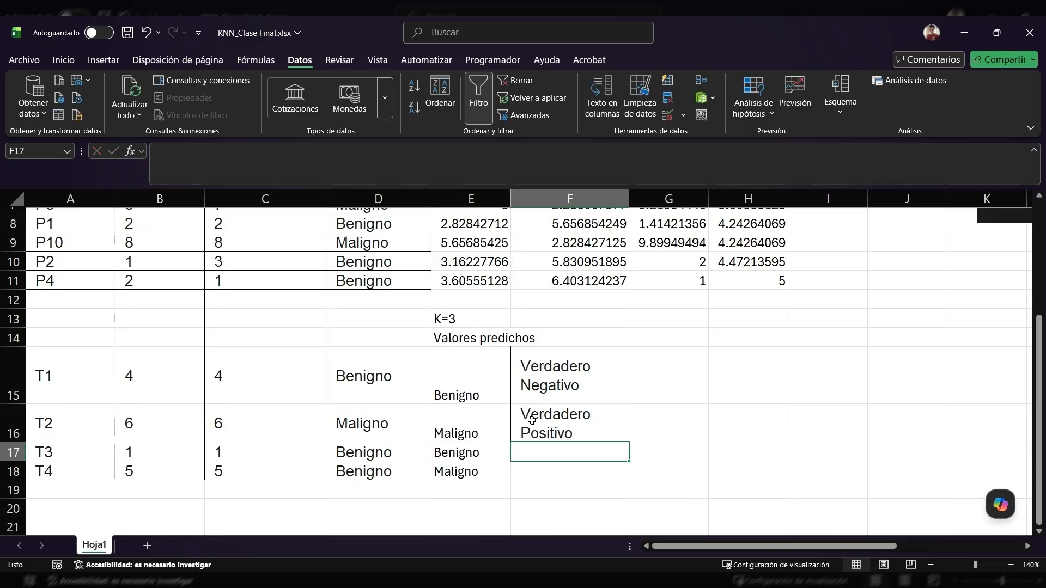
Compare T3's actual and predicted diagnoses in row 17 and enter Verdadero Negativo in F17
click(388, 457)
click(471, 452)
click(558, 458)
text(Ve)
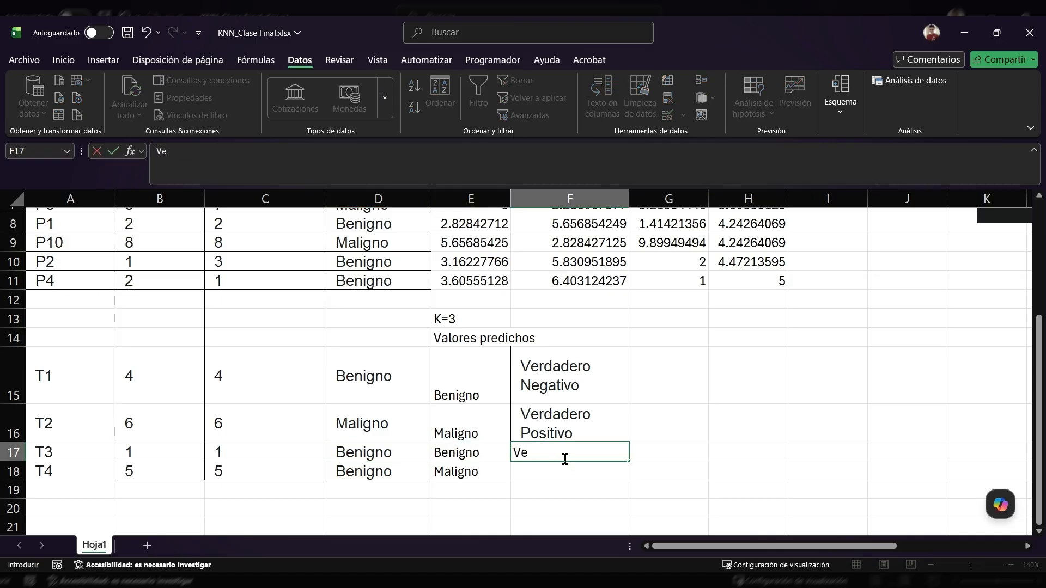
text(rdadero Negativo)
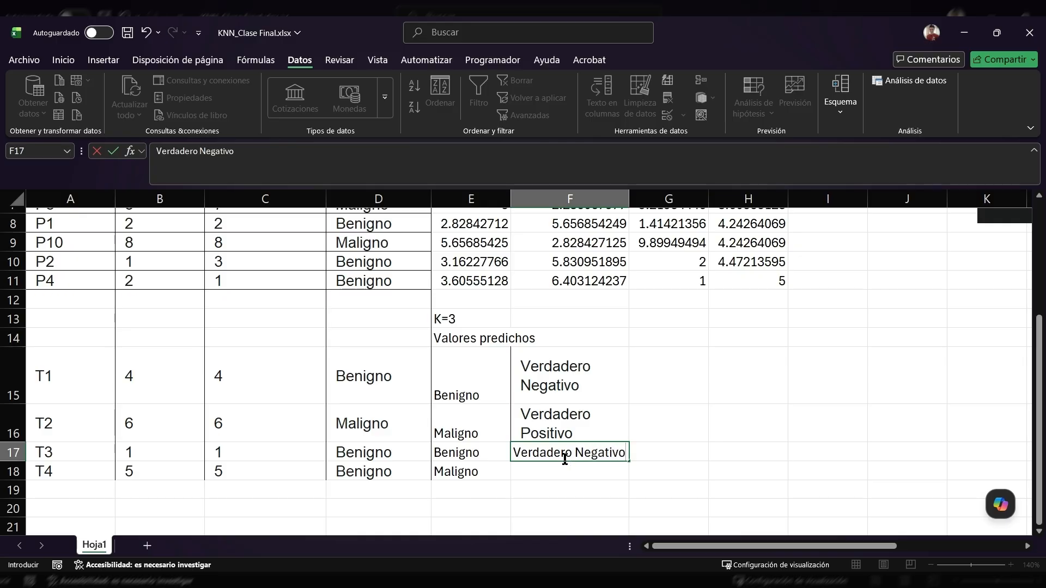
key(Return)
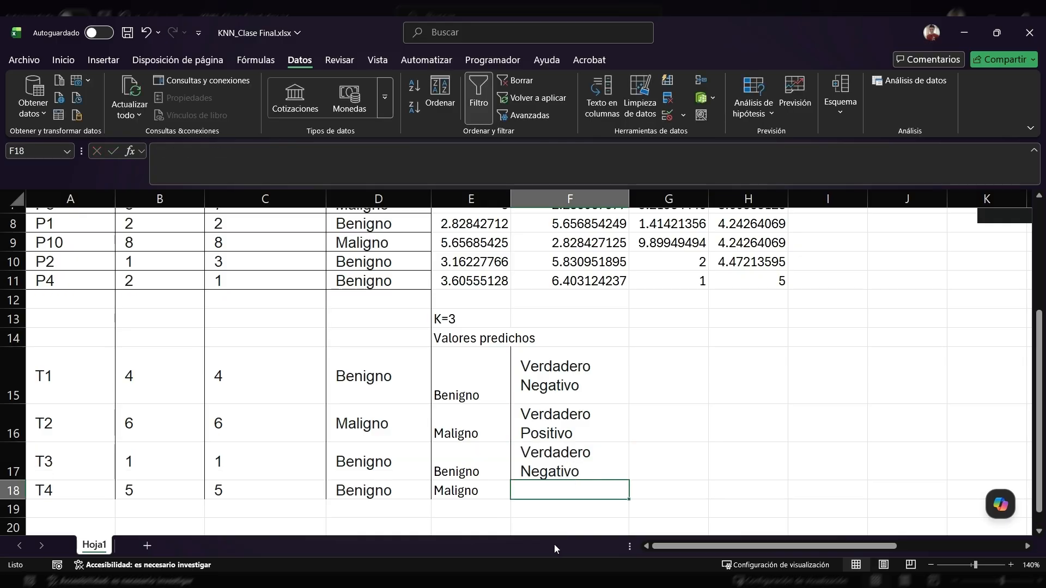
Compare T4's diagnoses in row 18, enter Falso Positivo in F18, and select the four outcomes F15:F18
click(370, 493)
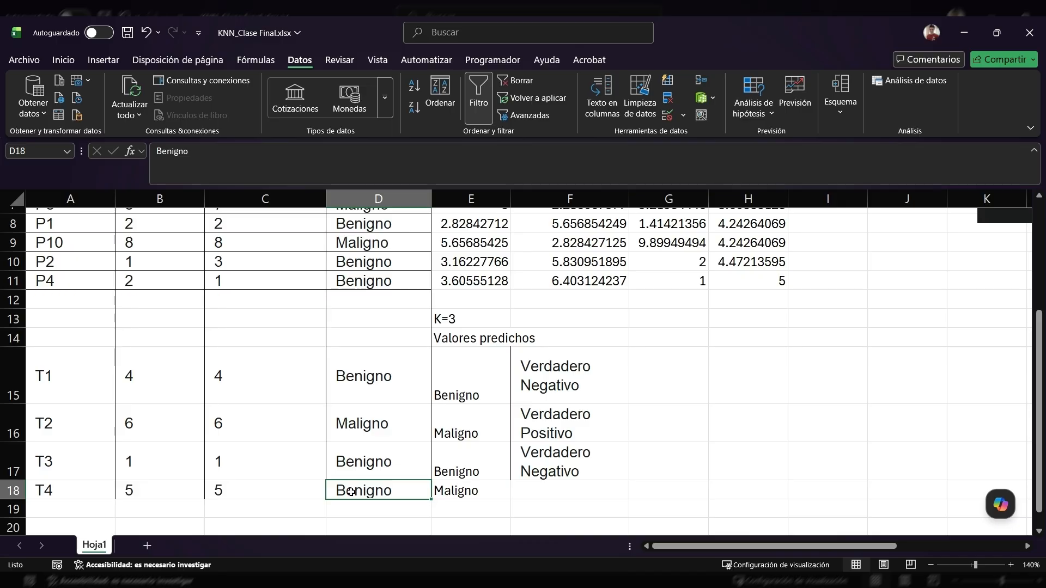
click(472, 493)
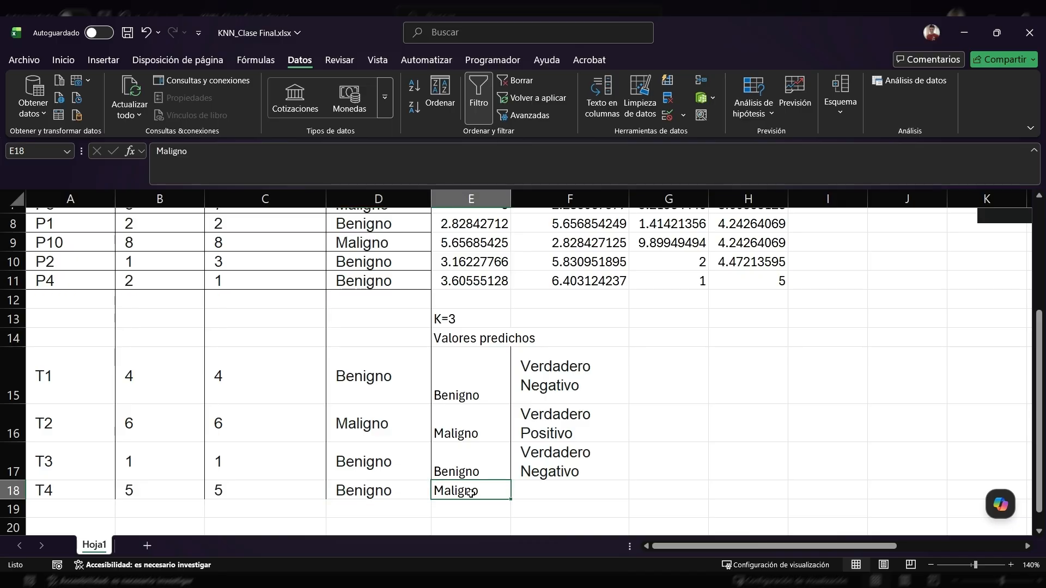
click(572, 493)
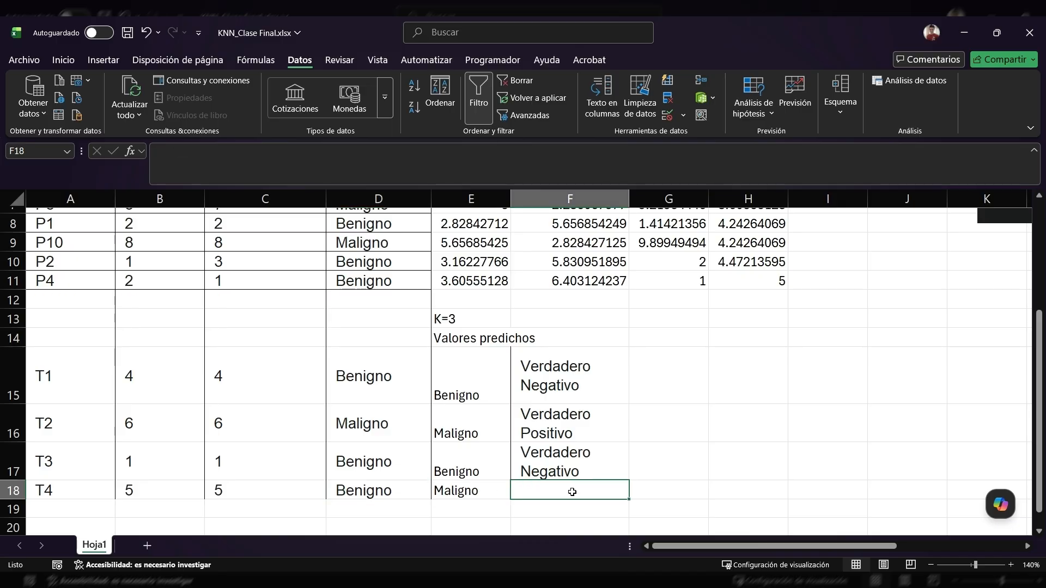
text(Falso Positivo)
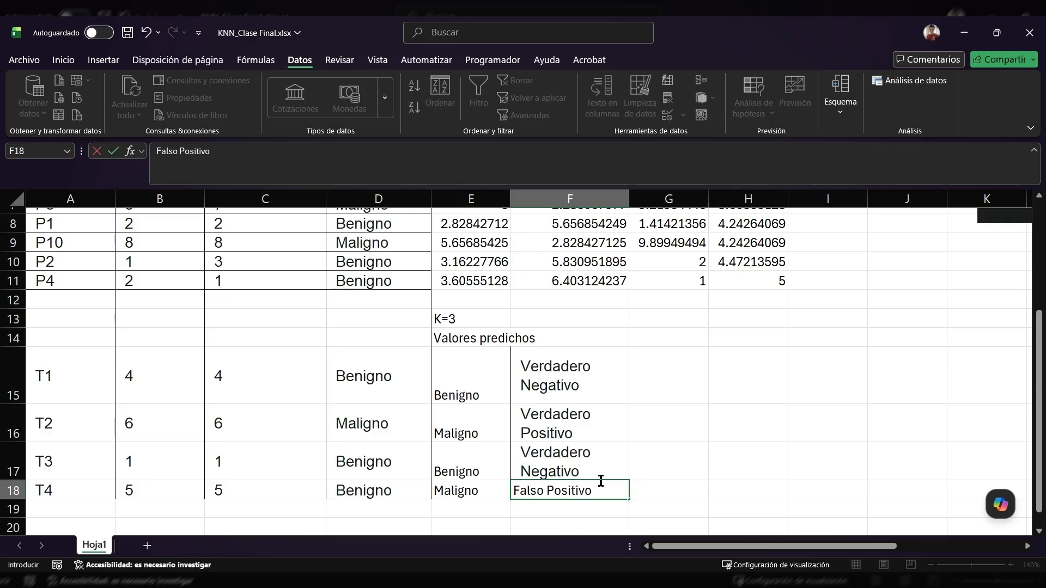
click(635, 506)
click(562, 380)
drag(563, 381, 565, 492)
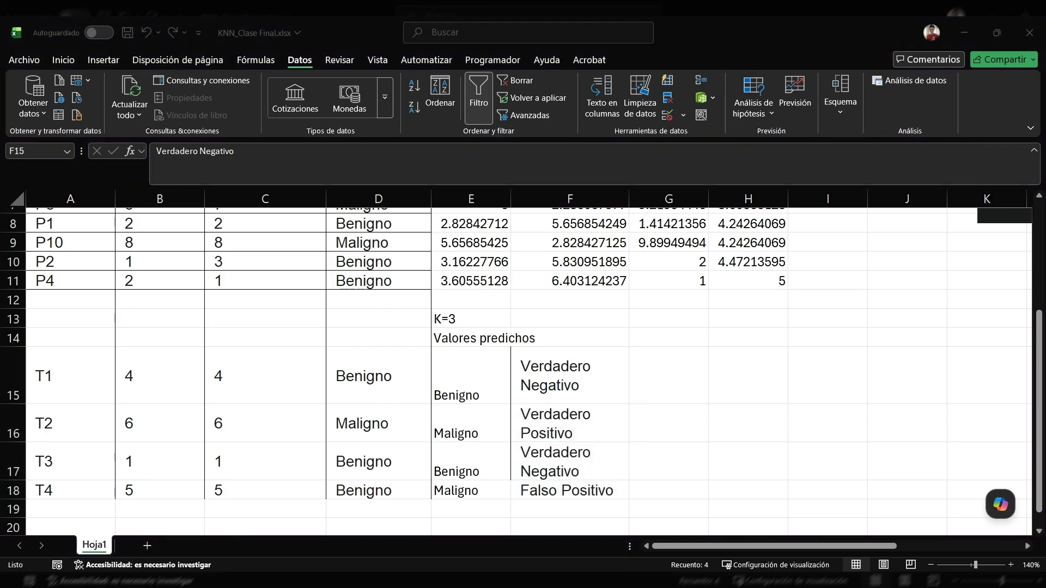
Paste the confusion matrix image labelled VP, FN, FP and VN, shrink it, and place it beside the outcomes, from column G, rows 12 to 22
scroll(712, 437, down, 1)
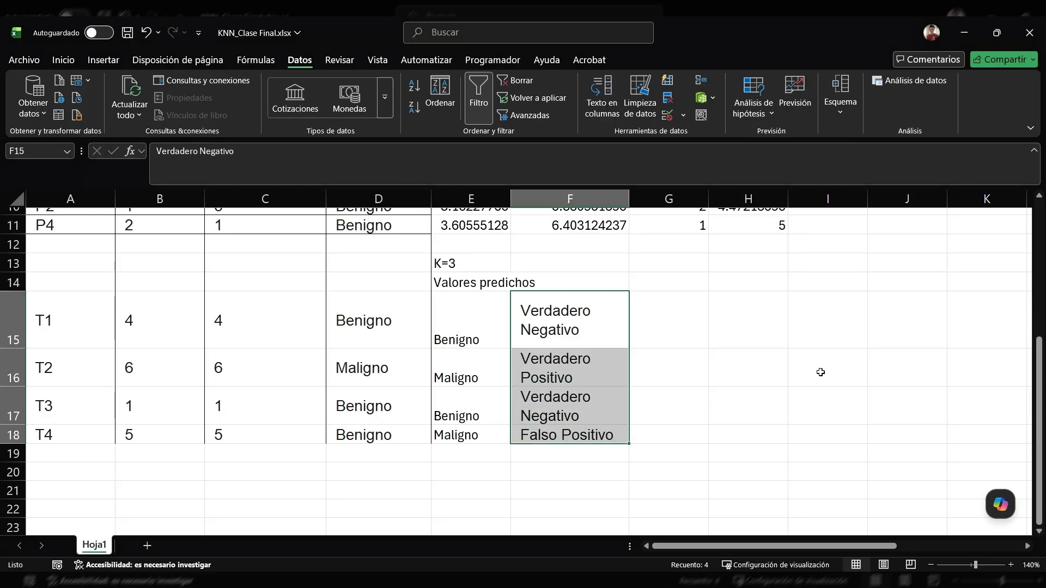
key(ctrl+v)
click(769, 318)
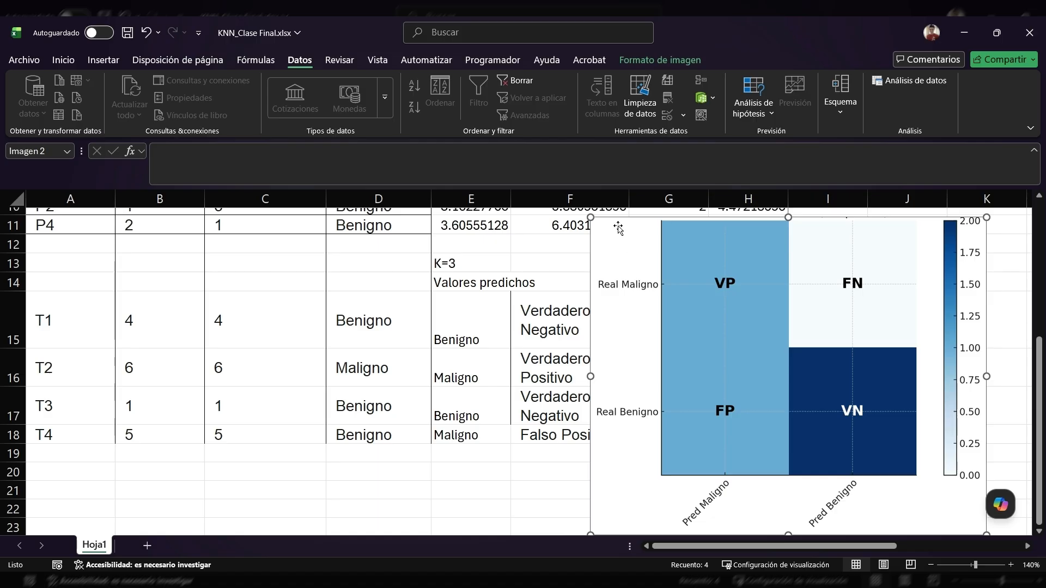
drag(595, 225, 663, 285)
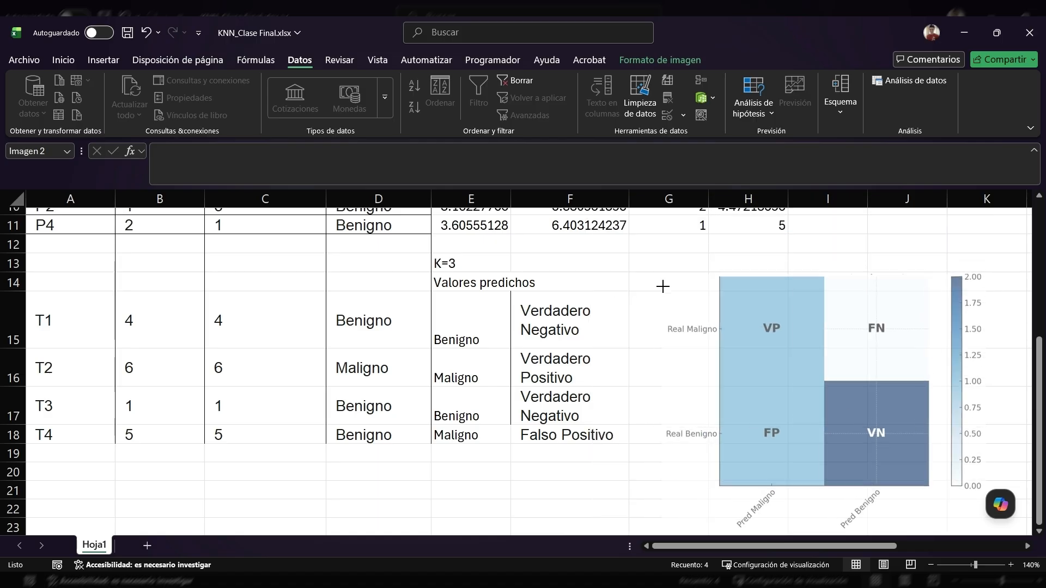
drag(751, 349, 716, 322)
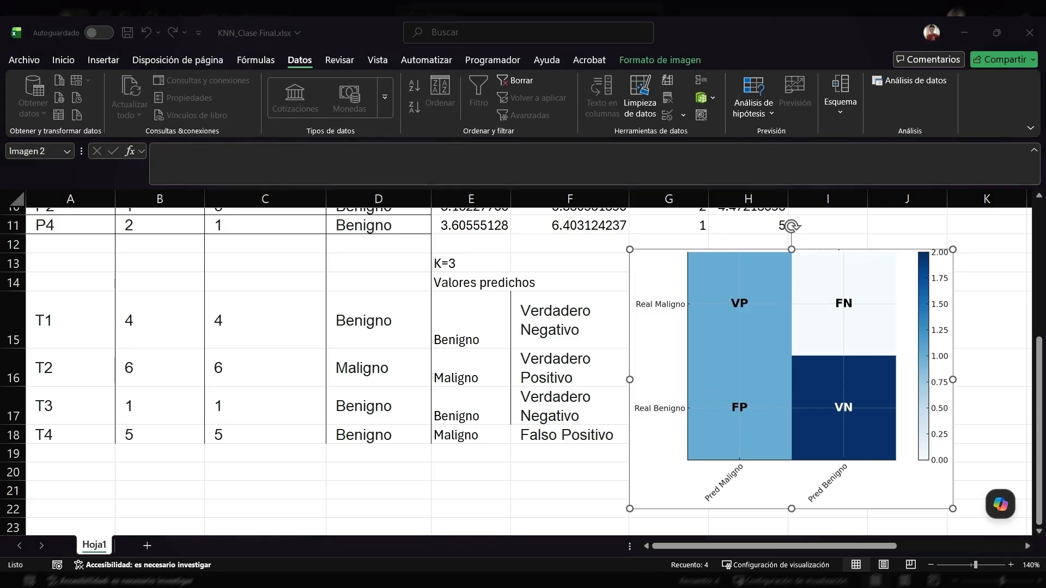
Paste the confusion matrix image with counts 1, 0, 1 and 2, shrink it, and place it over columns C to E beside the outcomes
scroll(517, 357, down, 2)
click(456, 430)
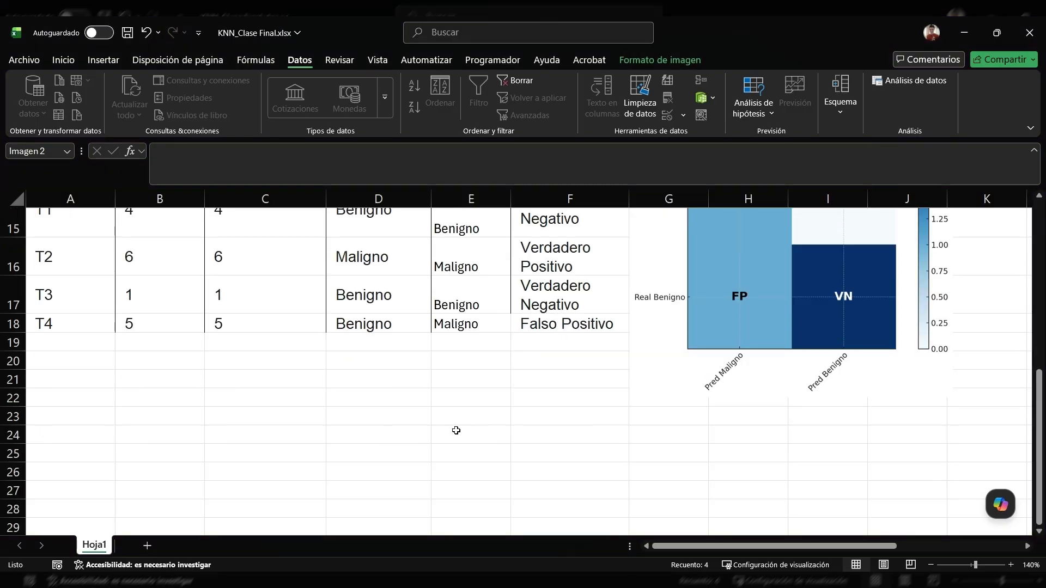
key(ctrl+v)
drag(748, 348, 367, 460)
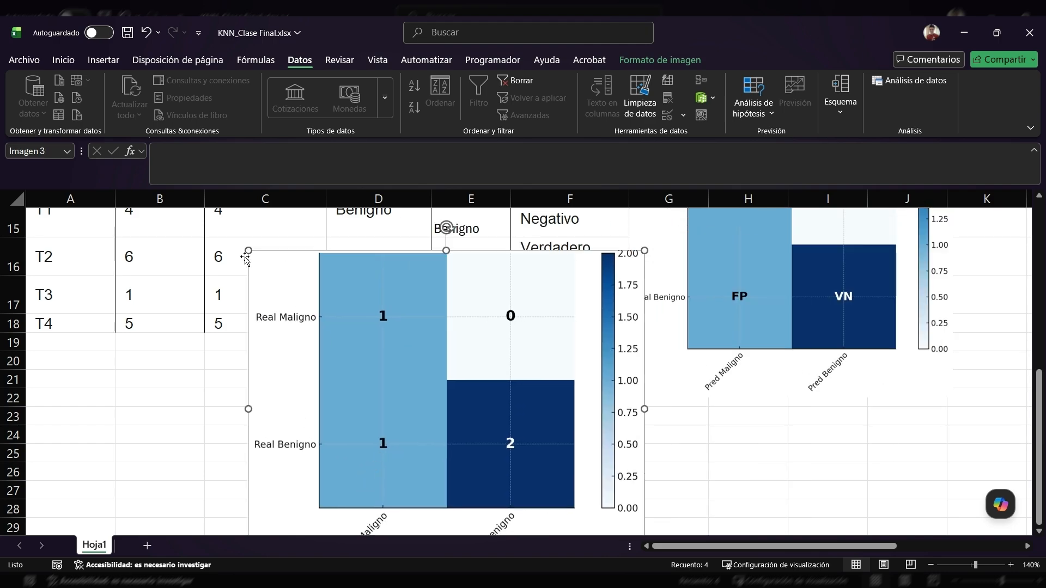
drag(248, 250, 408, 362)
drag(506, 391, 465, 297)
scroll(578, 420, up, 2)
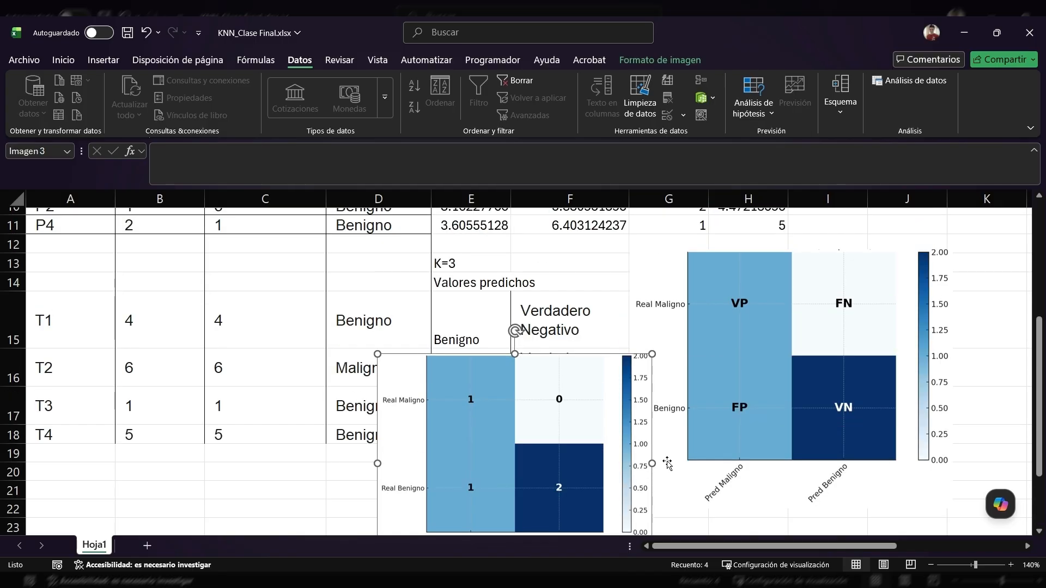
drag(532, 418, 399, 360)
Check the counts in the numeric confusion matrix against the outcome labels in F15:F18
click(572, 377)
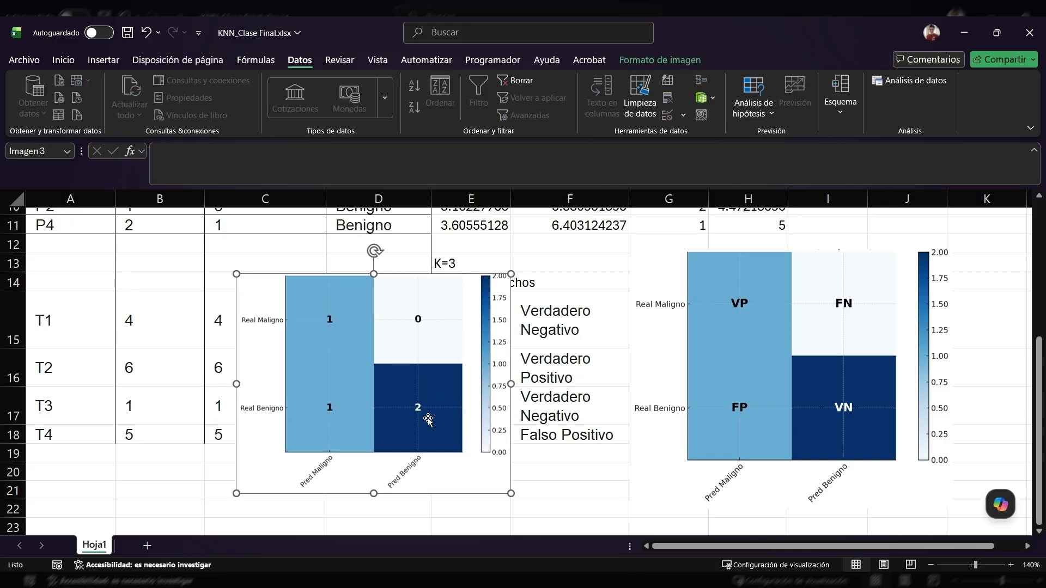
click(582, 329)
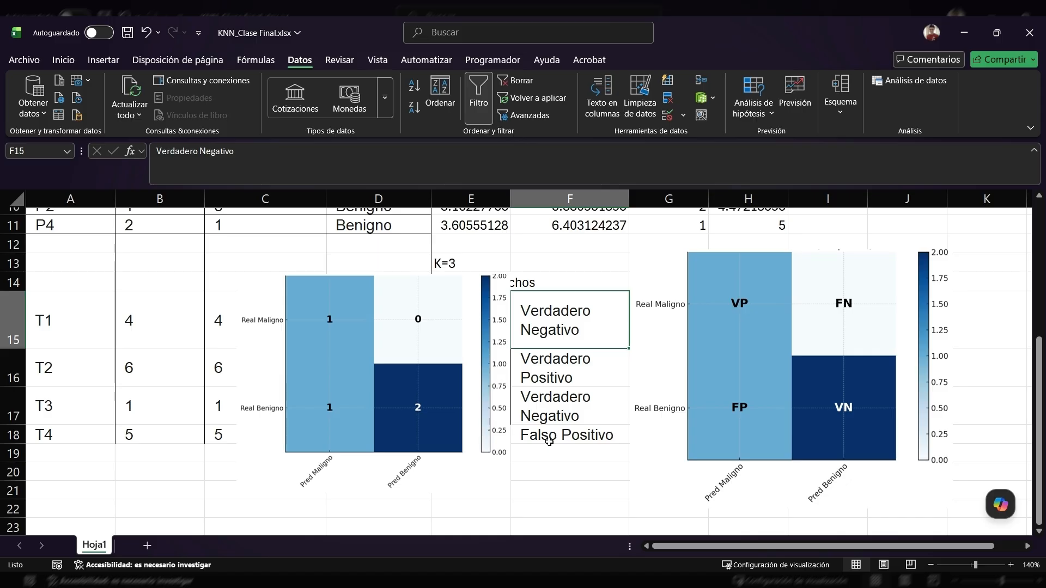
click(318, 414)
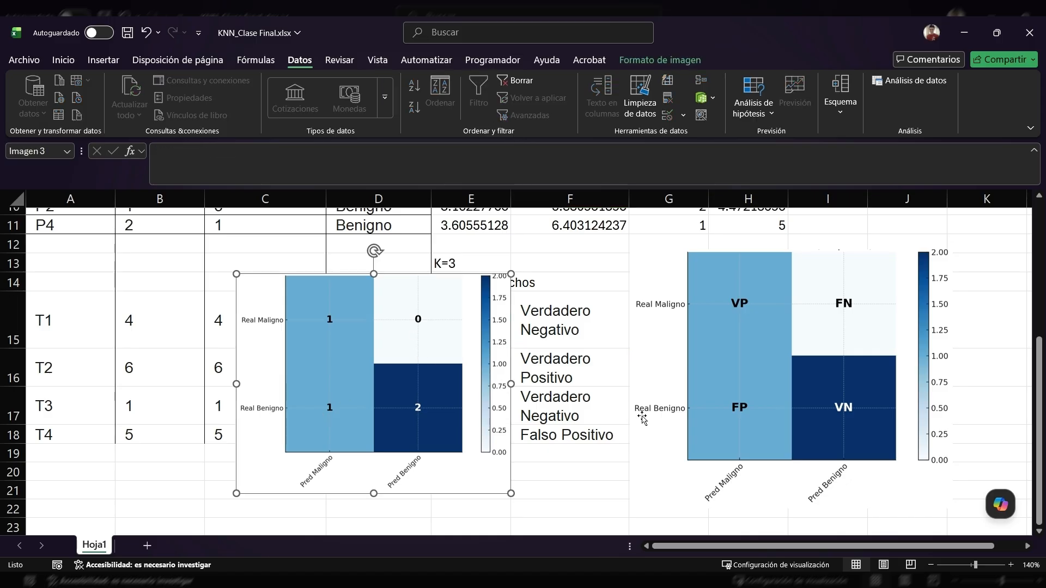
Paste the Accuracy formula image, (VP + VN) / Total, and place it below the two confusion matrices, around rows 22 to 26
scroll(597, 395, down, 2)
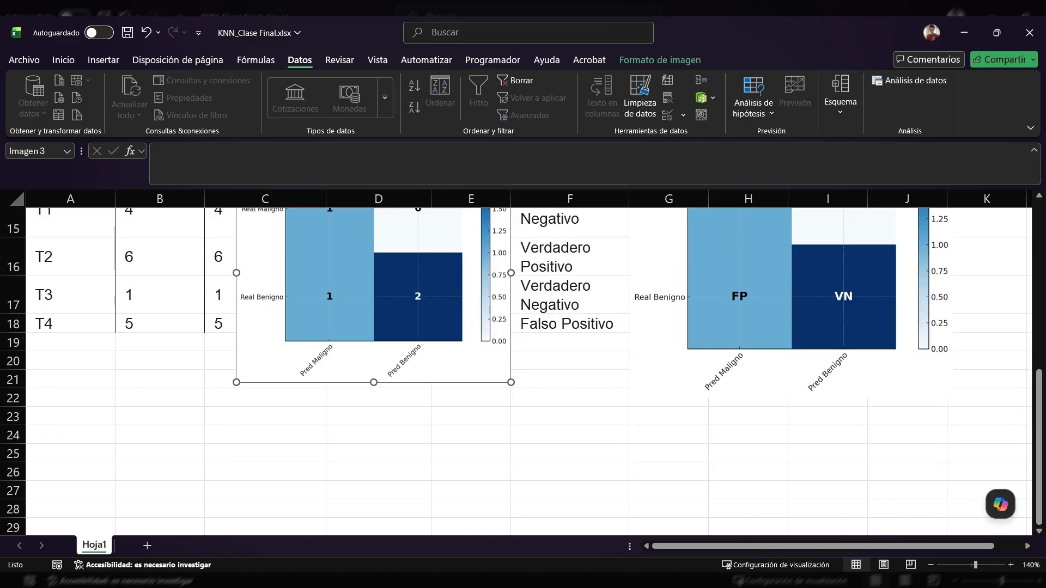
key(alt+Tab)
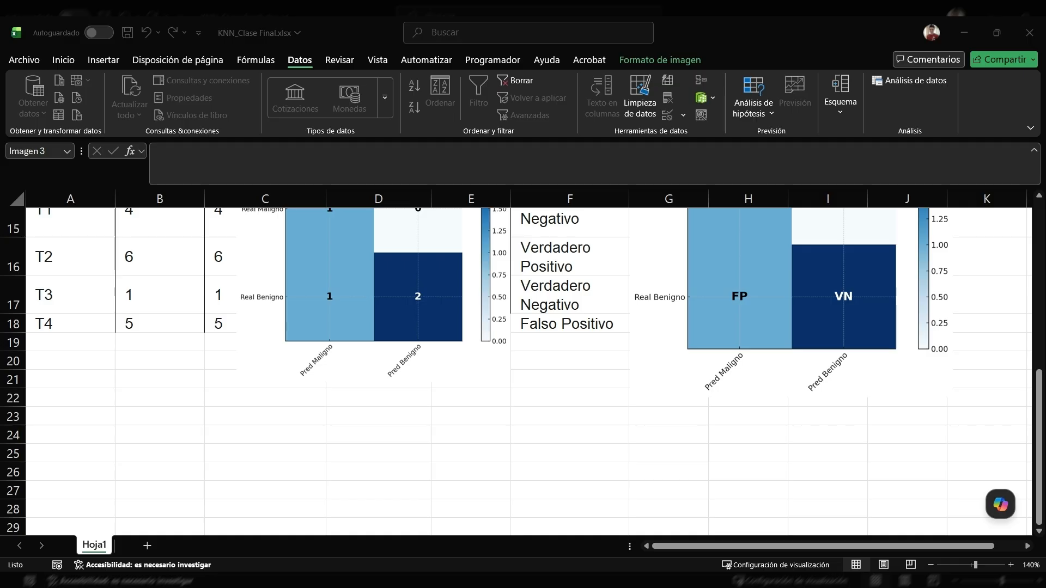
key(alt+Tab)
key(ctrl+v)
drag(555, 250, 551, 449)
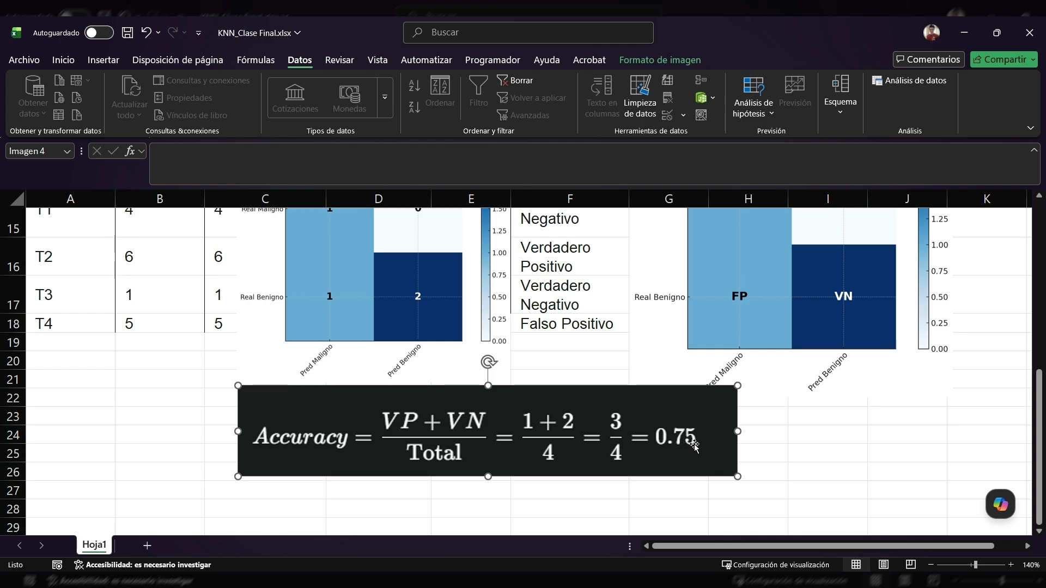
scroll(758, 461, up, 2)
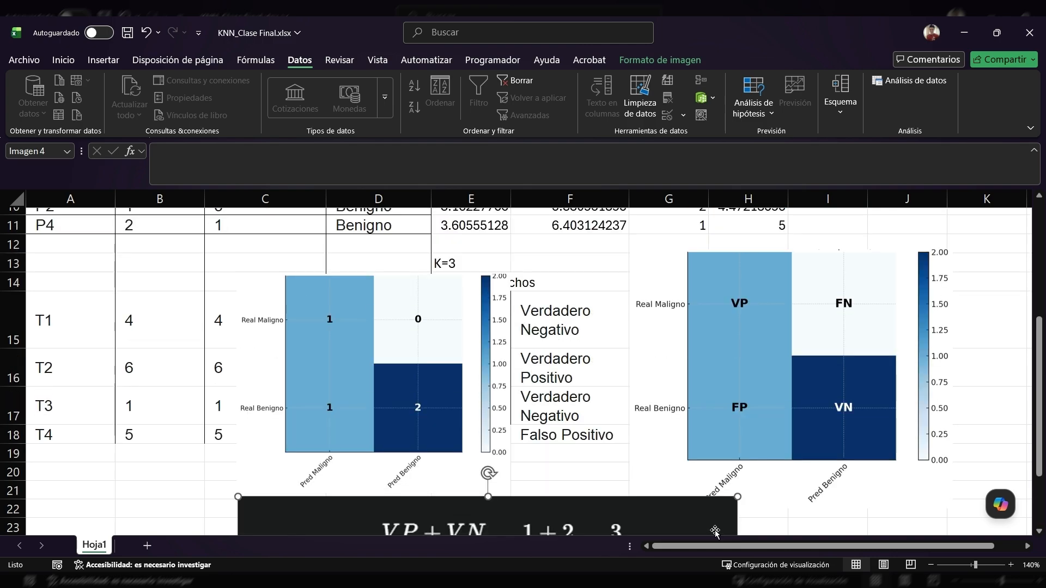